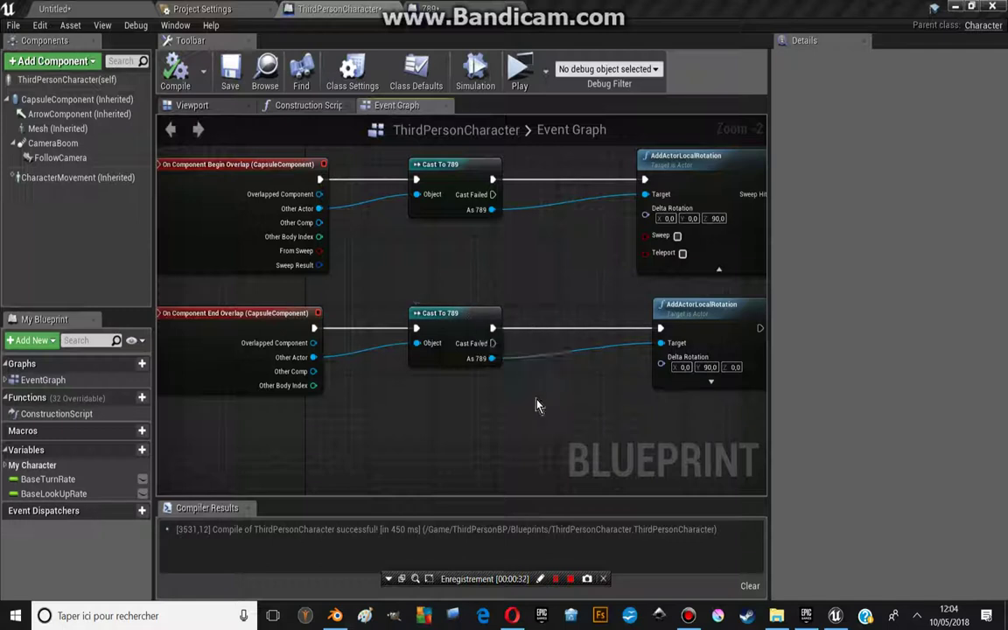
# Open the 789 blueprint and widen its Details panel to show the Box component's Events list
pyautogui.moveTo(529, 407); pyautogui.dragTo(529, 387, button='right')
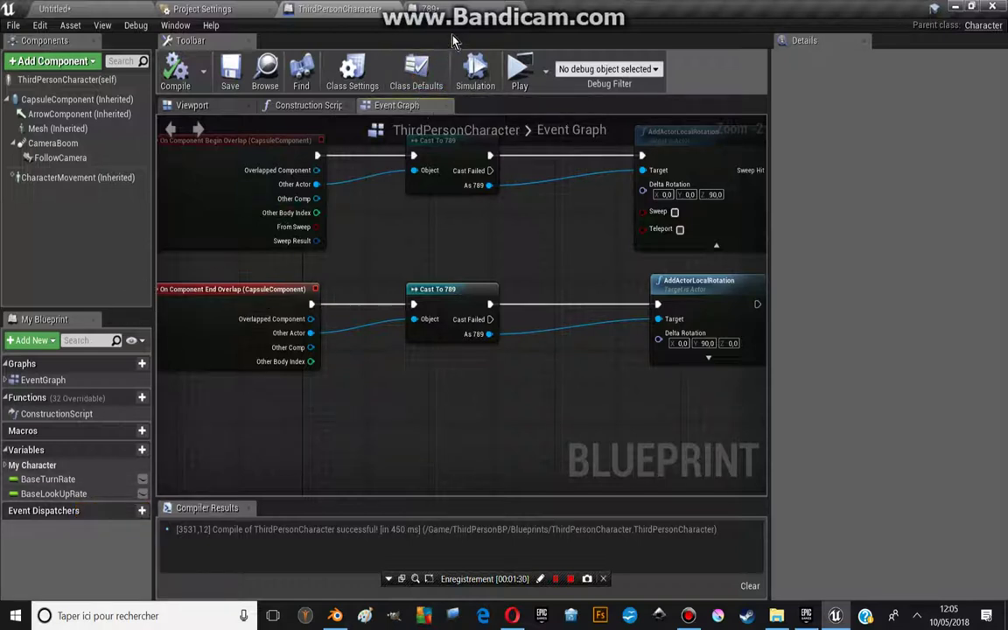
pyautogui.click(429, 9)
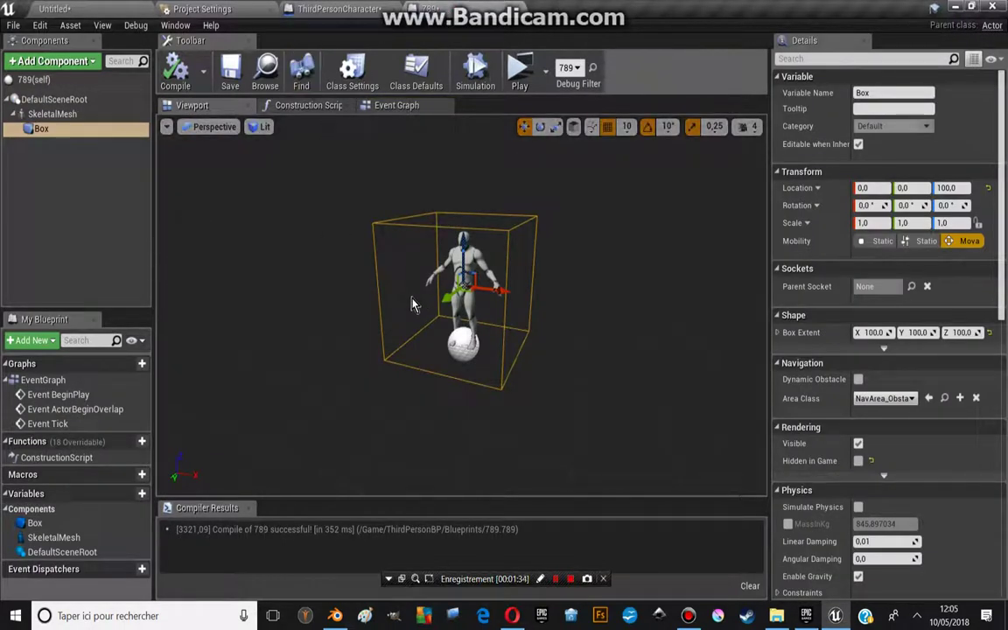
pyautogui.scroll(-5, 941, 392)
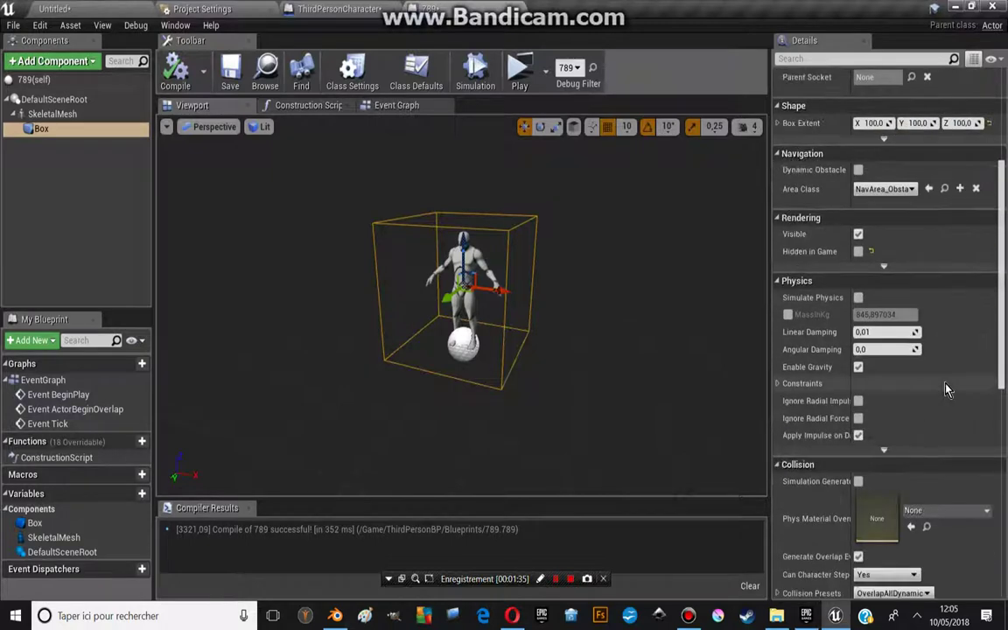
pyautogui.scroll(-5, 941, 392)
pyautogui.scroll(-5, 936, 390)
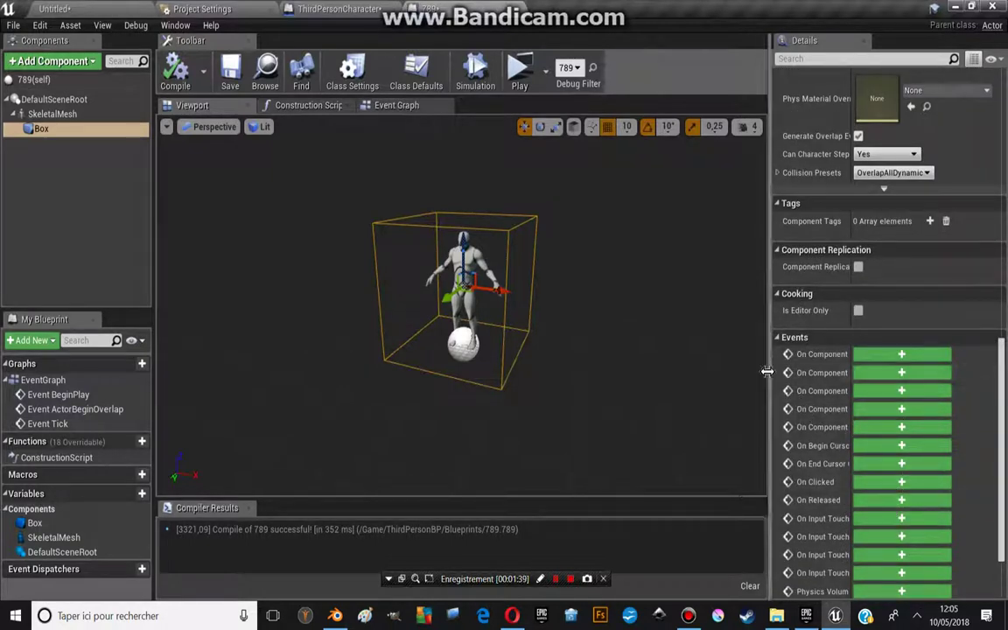
pyautogui.moveTo(768, 378); pyautogui.dragTo(679, 375)
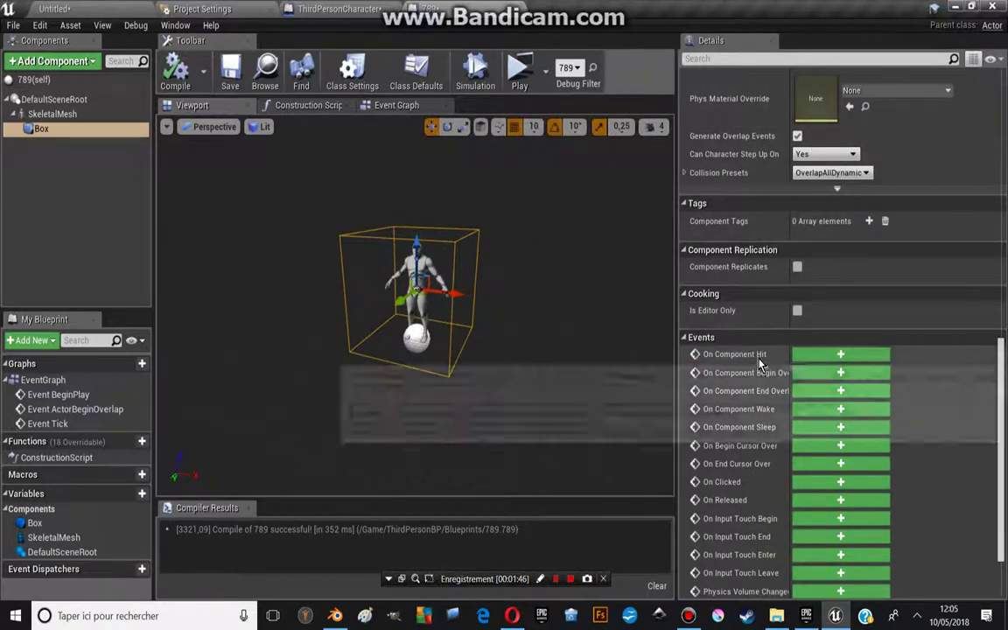
pyautogui.moveTo(760, 365)
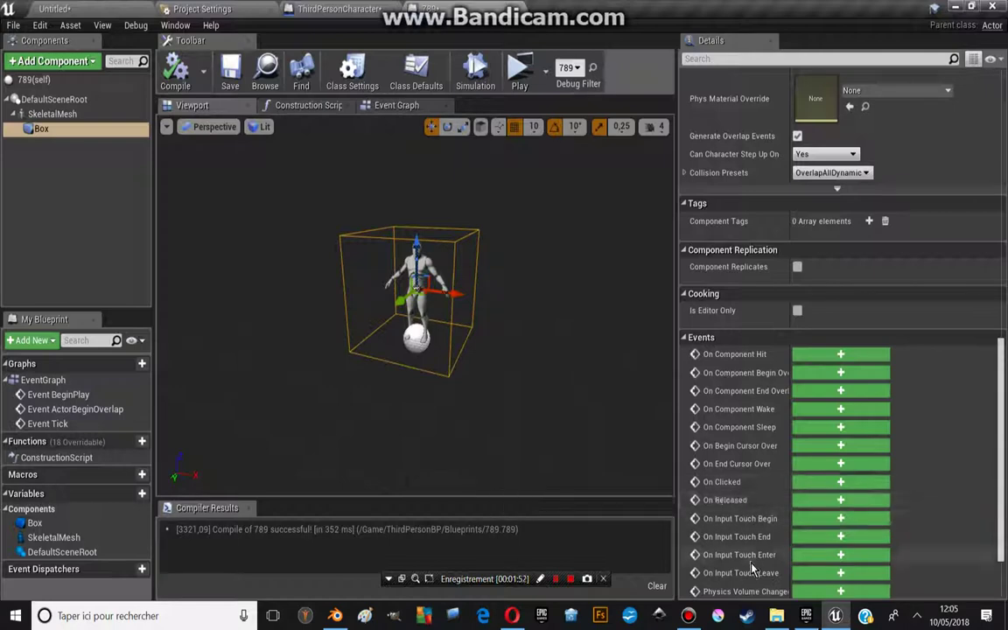
# In the 789 Event Graph, add the Box On Component Begin Overlap event, then delete it
pyautogui.click(396, 105)
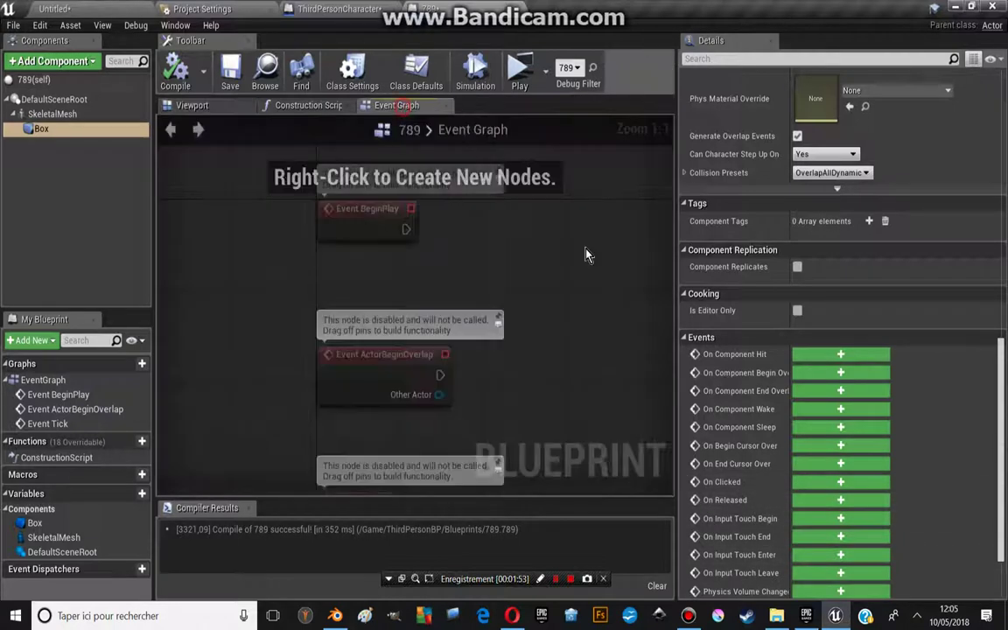
pyautogui.click(841, 375)
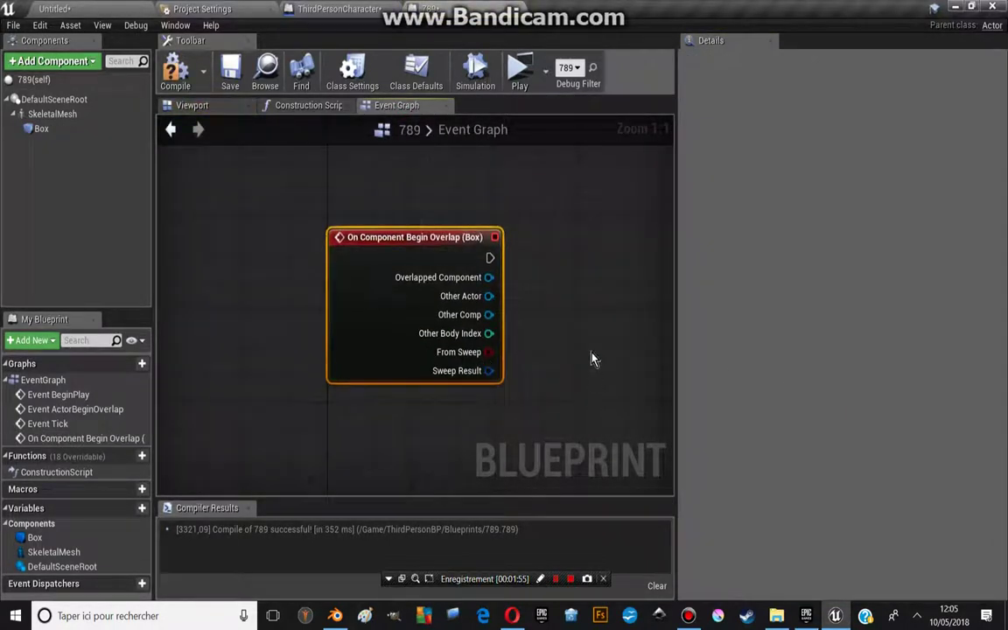
pyautogui.press('Delete')
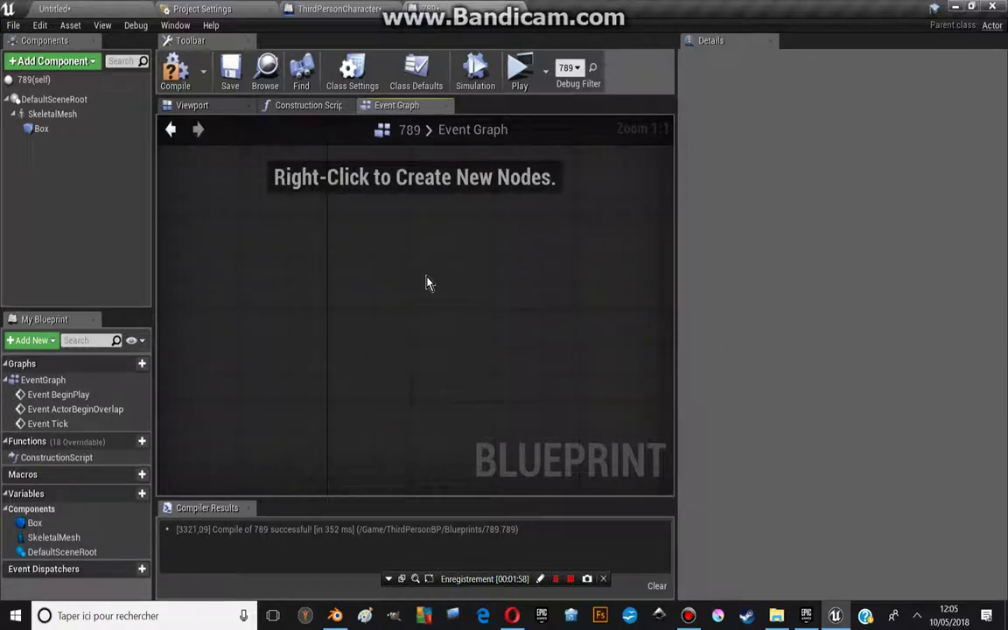
pyautogui.scroll(-1, 376, 239)
pyautogui.scroll(-3, 369, 234)
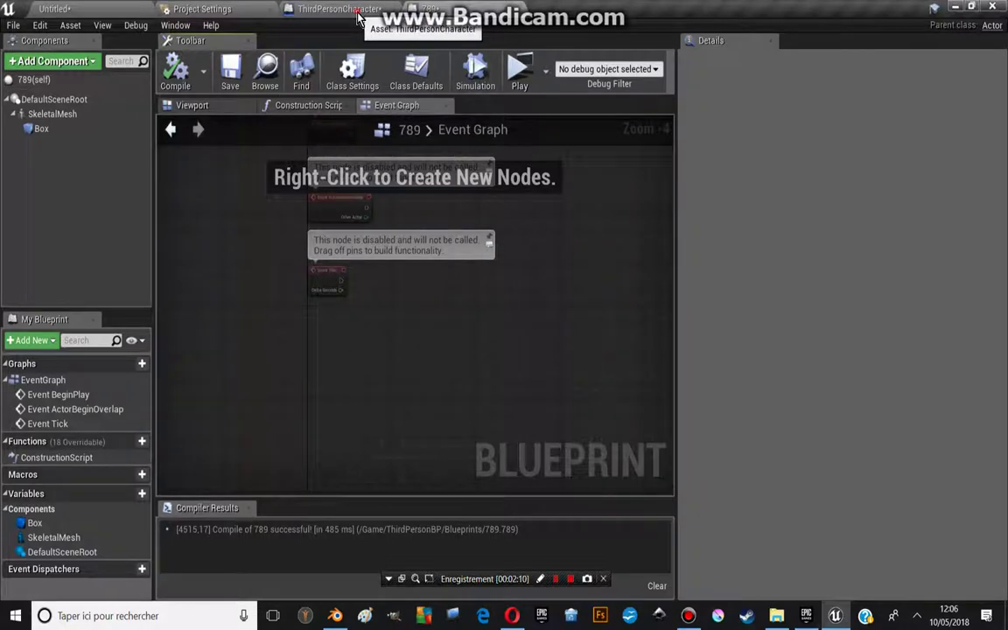
# Back in ThirdPersonCharacter's graph, move the End Overlap node chain lower
pyautogui.click(321, 10)
pyautogui.scroll(-2, 411, 321)
pyautogui.scroll(1, 417, 337)
pyautogui.scroll(1, 416, 340)
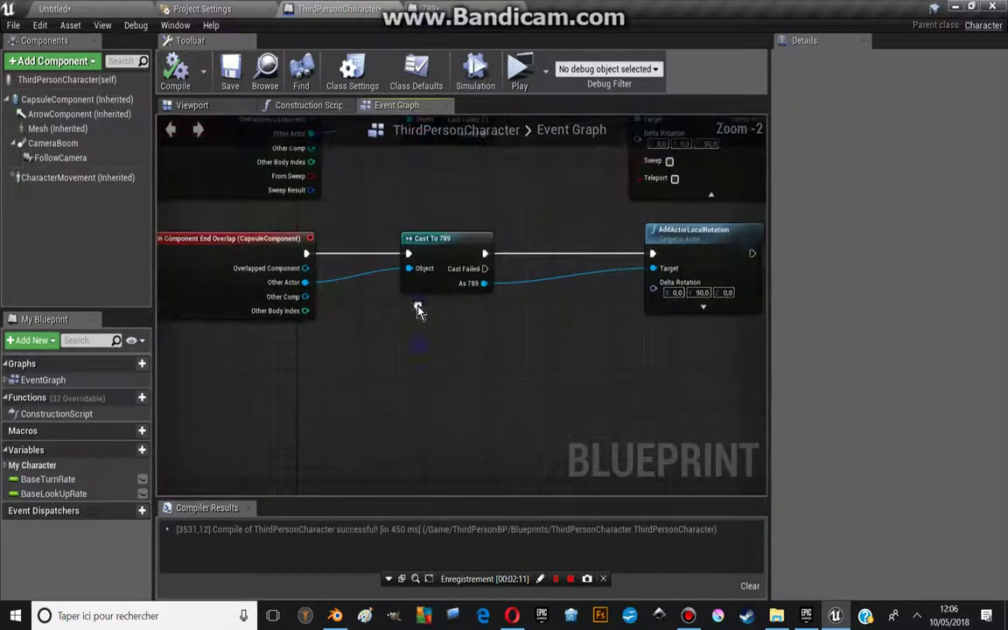
pyautogui.scroll(-1, 428, 289)
pyautogui.scroll(-1, 431, 289)
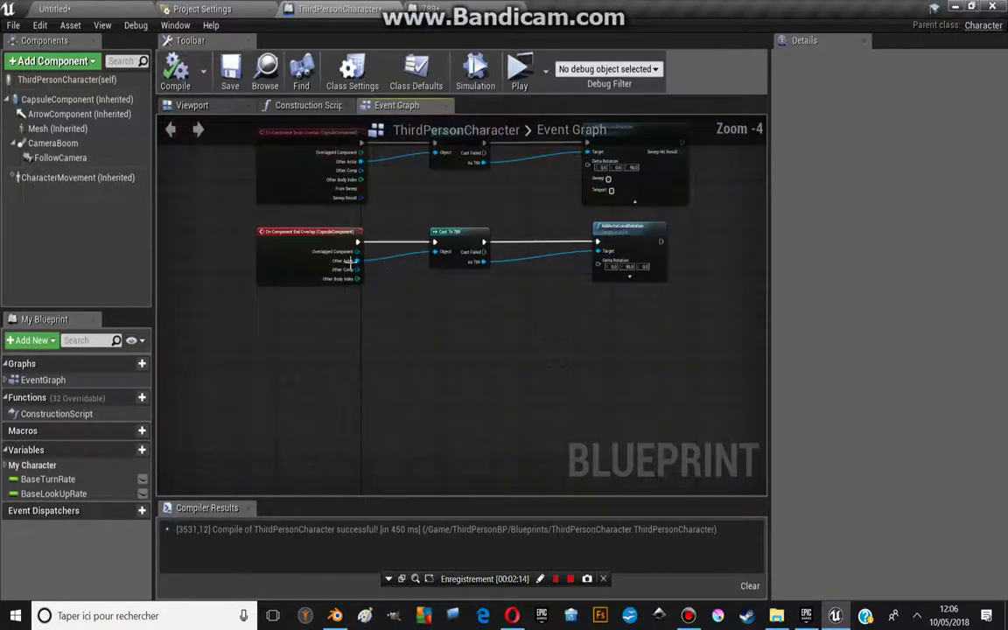
pyautogui.moveTo(641, 237); pyautogui.dragTo(641, 337)
pyautogui.moveTo(642, 336); pyautogui.dragTo(547, 415, button='right')
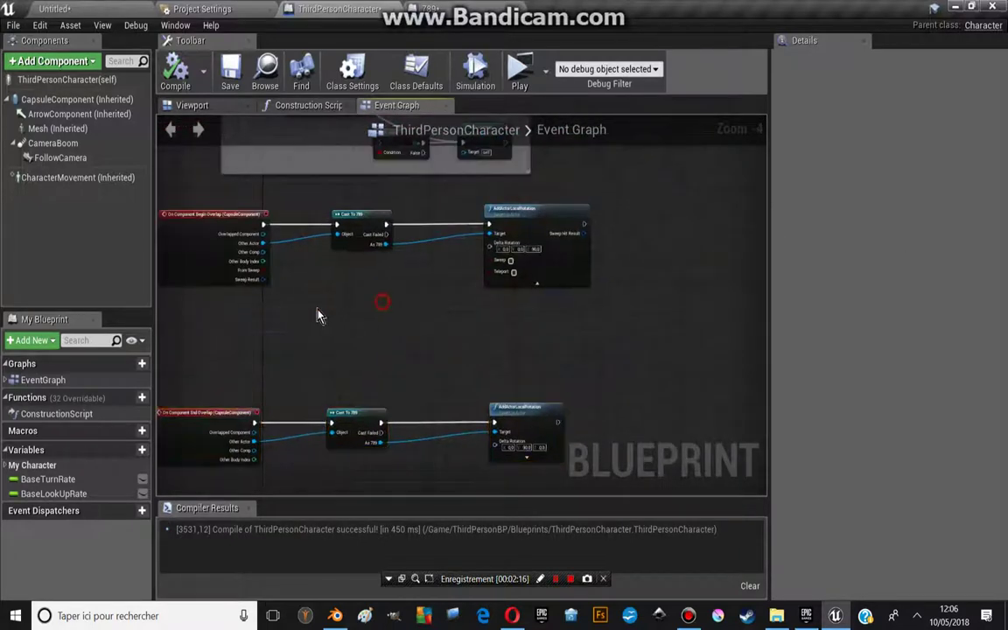
# Frame both the begin-overlap and end-overlap chains in the graph view
pyautogui.scroll(1, 337, 312)
pyautogui.scroll(1, 337, 312)
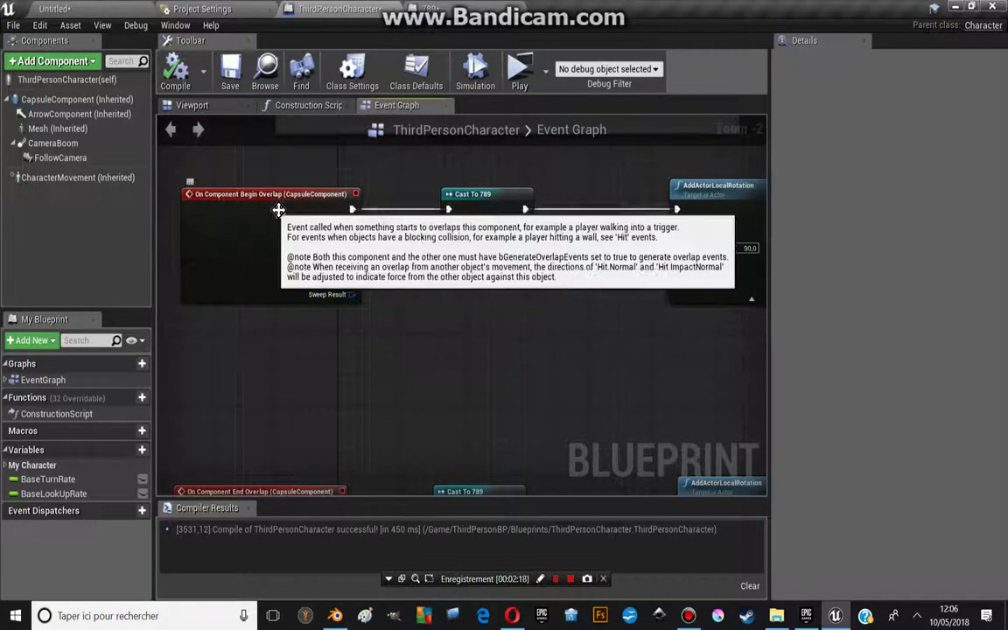
pyautogui.moveTo(376, 244); pyautogui.dragTo(304, 269, button='right')
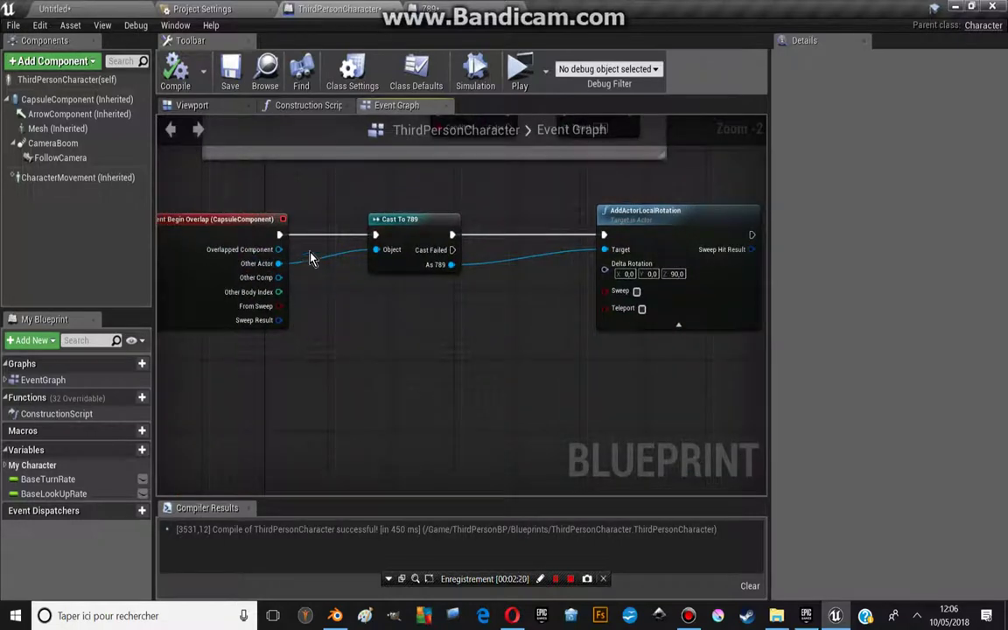
pyautogui.moveTo(455, 262); pyautogui.dragTo(402, 245, button='right')
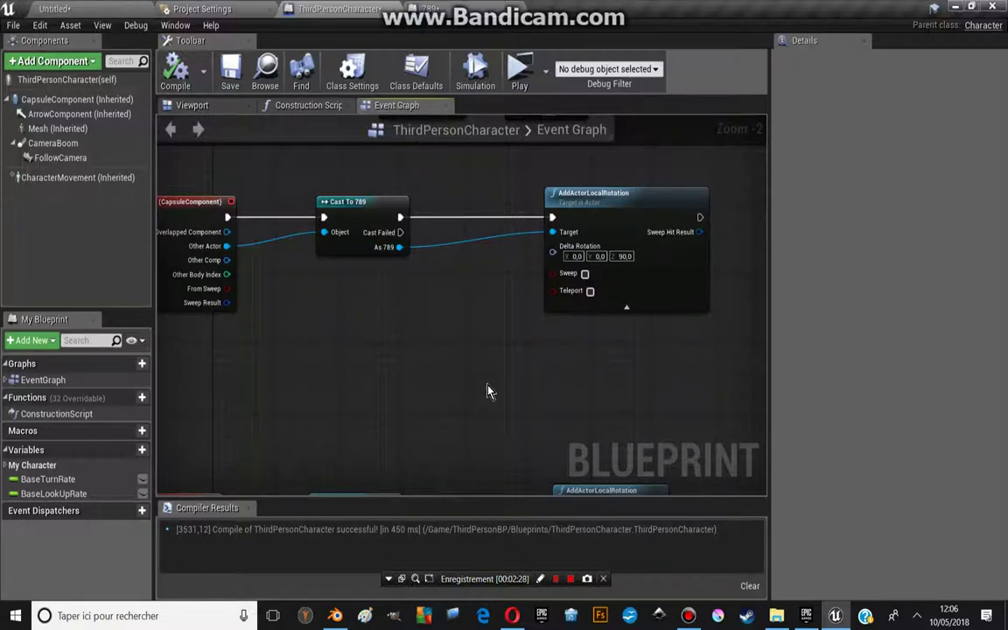
pyautogui.moveTo(487, 391); pyautogui.dragTo(485, 386, button='right')
pyautogui.moveTo(429, 373); pyautogui.dragTo(546, 346, button='right')
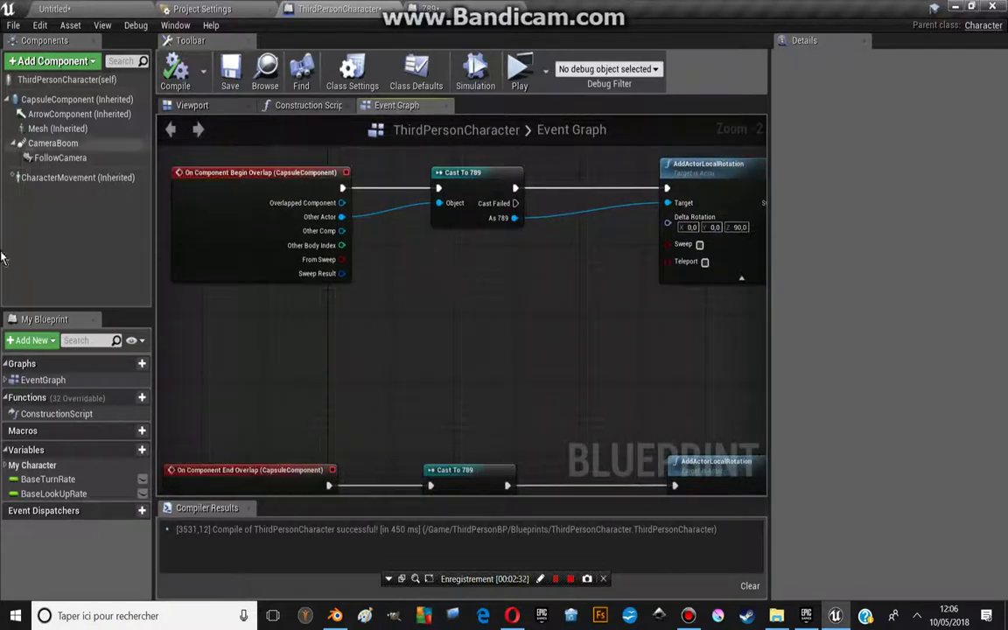
# Search 'assign' and add Assign On Actor Begin Overlap to the graph
pyautogui.rightClick(484, 347)
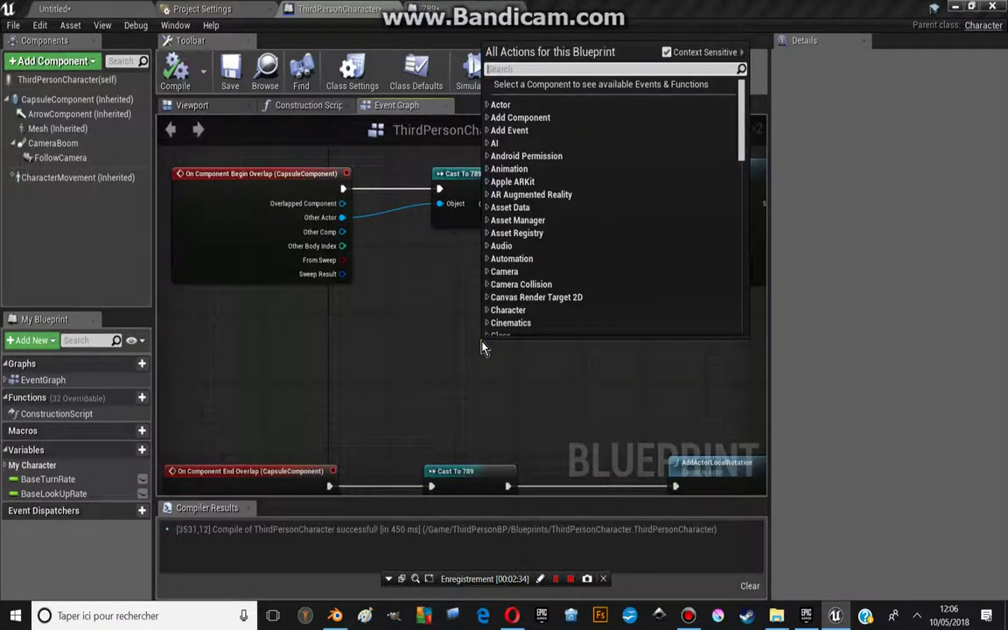
pyautogui.scroll(-10, 560, 227)
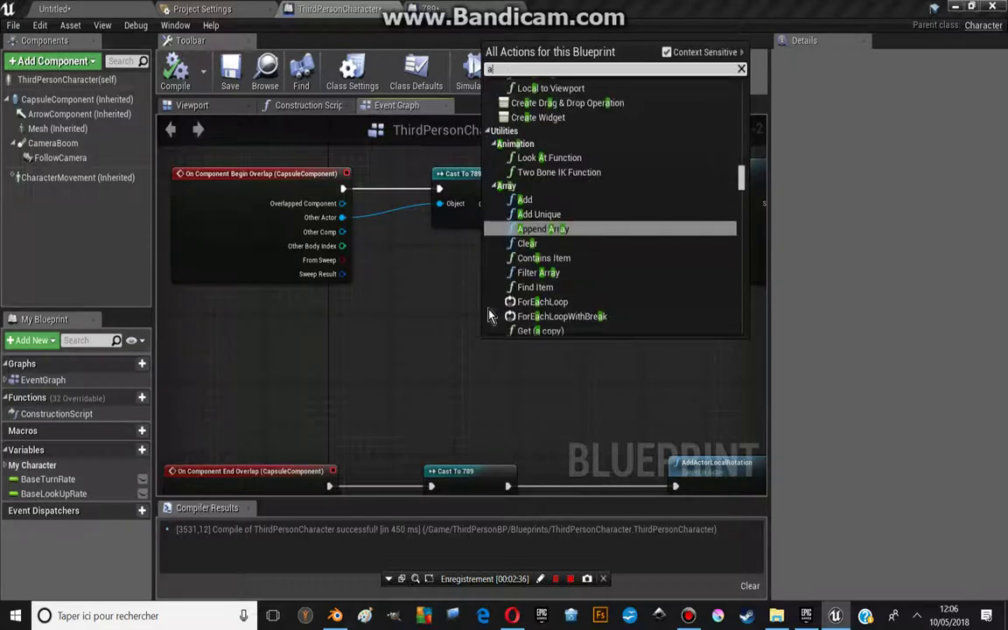
pyautogui.click(434, 373)
pyautogui.rightClick(435, 375)
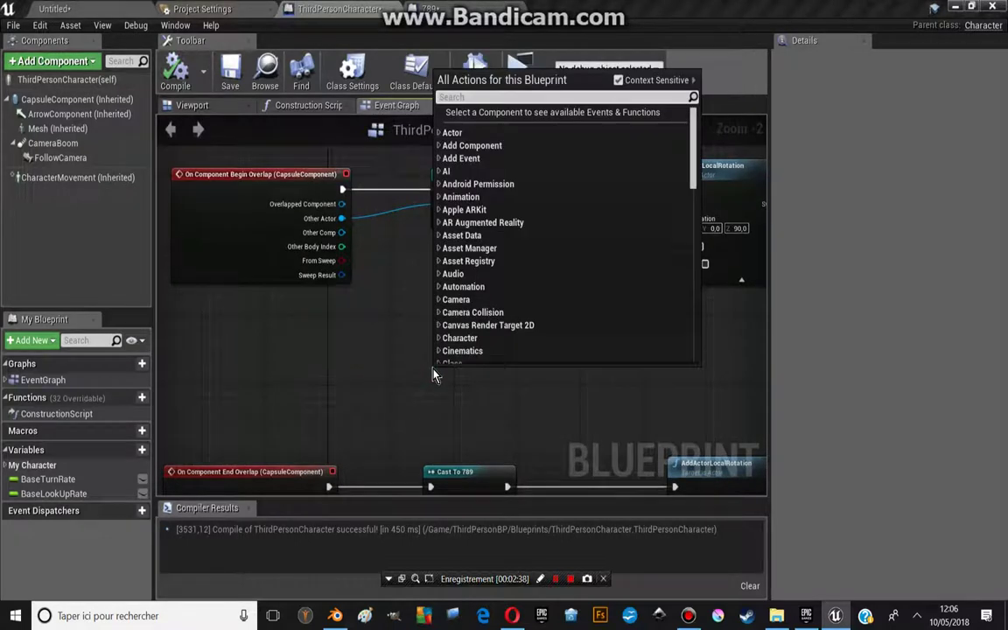
pyautogui.write('assign')
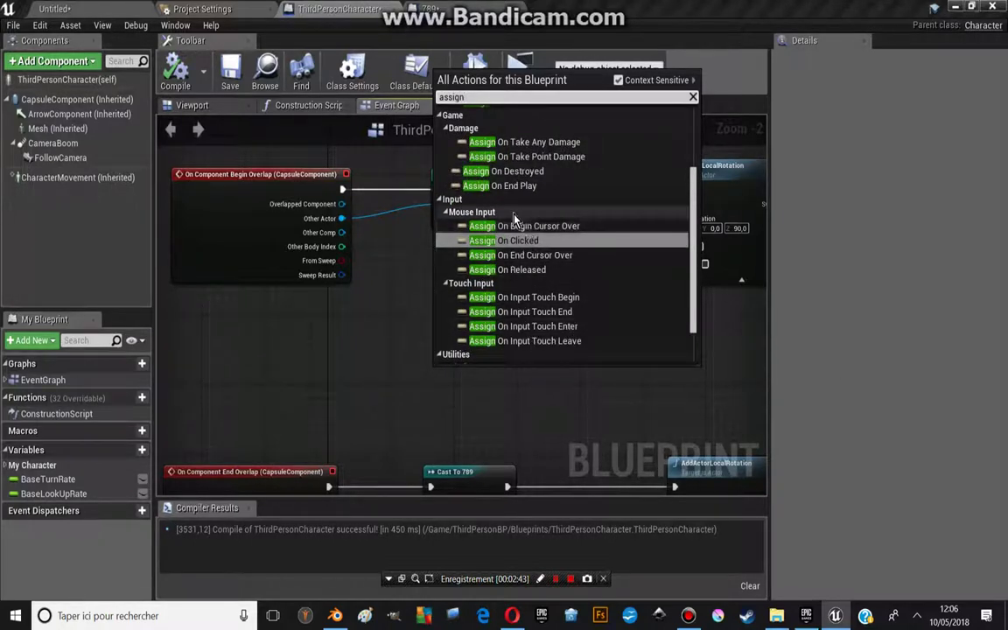
pyautogui.scroll(-2, 522, 240)
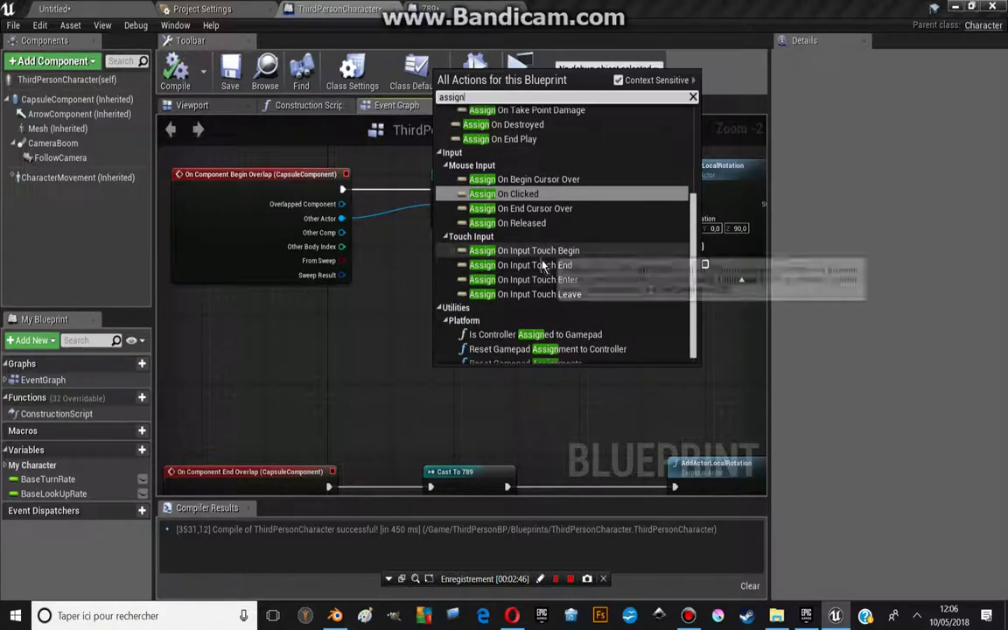
pyautogui.scroll(5, 551, 235)
pyautogui.scroll(2, 561, 227)
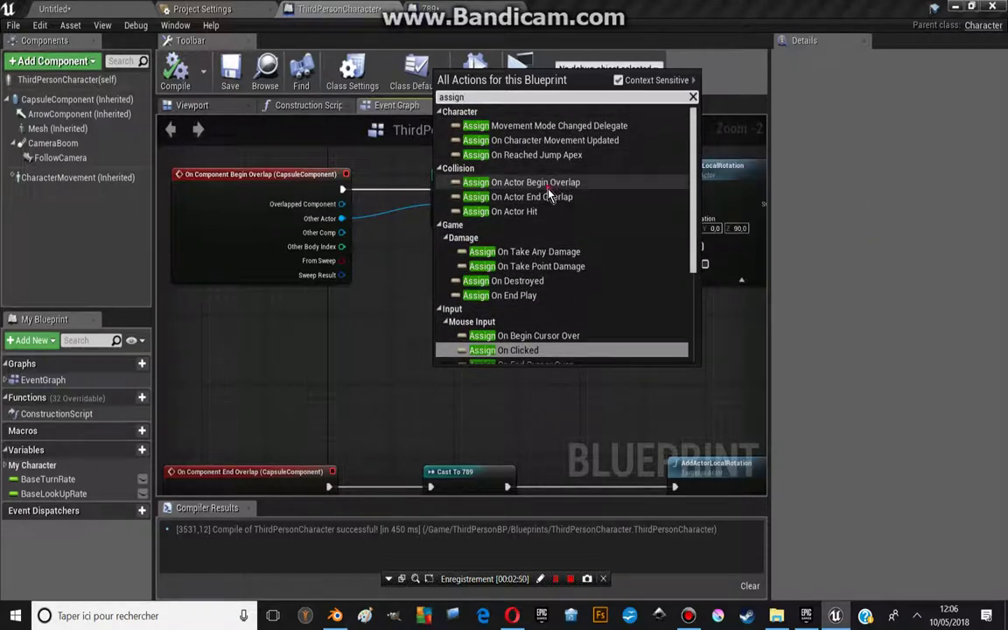
pyautogui.click(495, 182)
# Move the Bind Event and OnActorBeginOverlap_Event_0 nodes into place between the overlap chains
pyautogui.moveTo(509, 325); pyautogui.dragTo(457, 271, button='right')
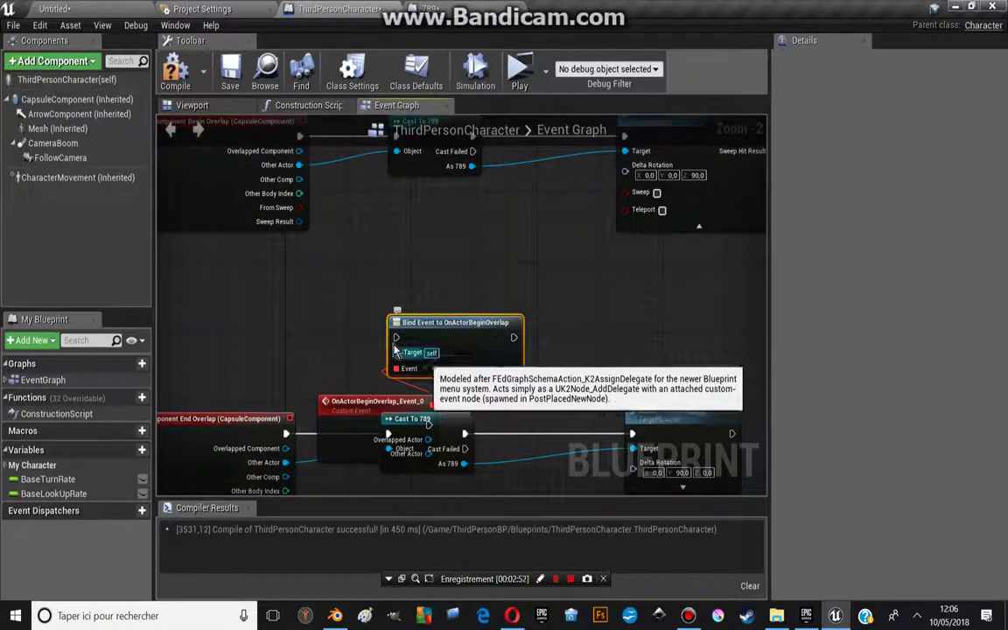
pyautogui.moveTo(324, 316)
pyautogui.mouseDown()
pyautogui.moveTo(374, 401)
pyautogui.moveTo(425, 404)
pyautogui.moveTo(439, 317)
pyautogui.mouseUp()
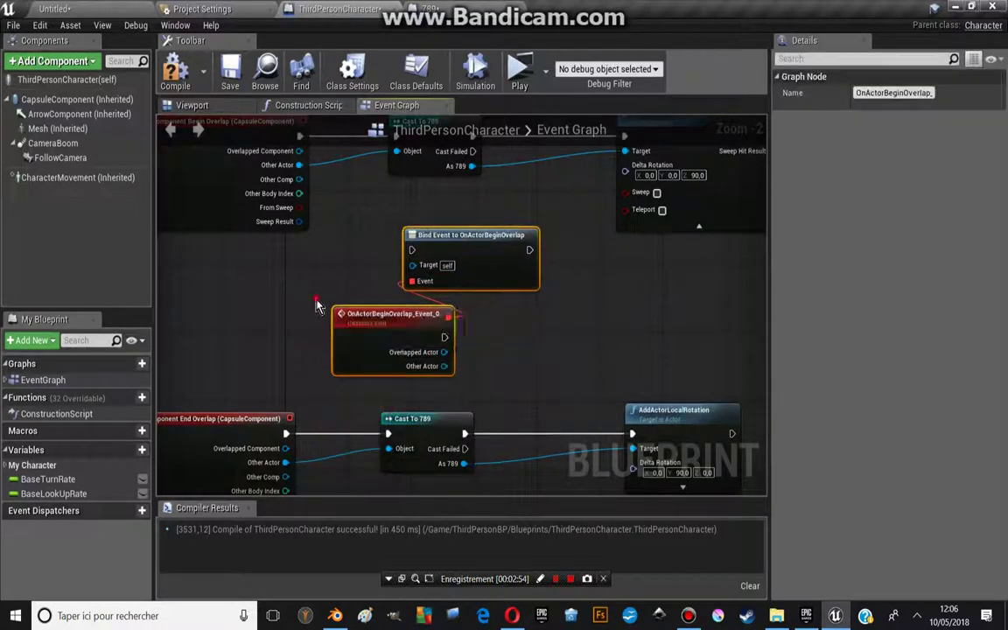
pyautogui.moveTo(292, 292)
pyautogui.mouseDown(button='right')
pyautogui.moveTo(323, 342)
pyautogui.moveTo(314, 334)
pyautogui.mouseUp(button='right')
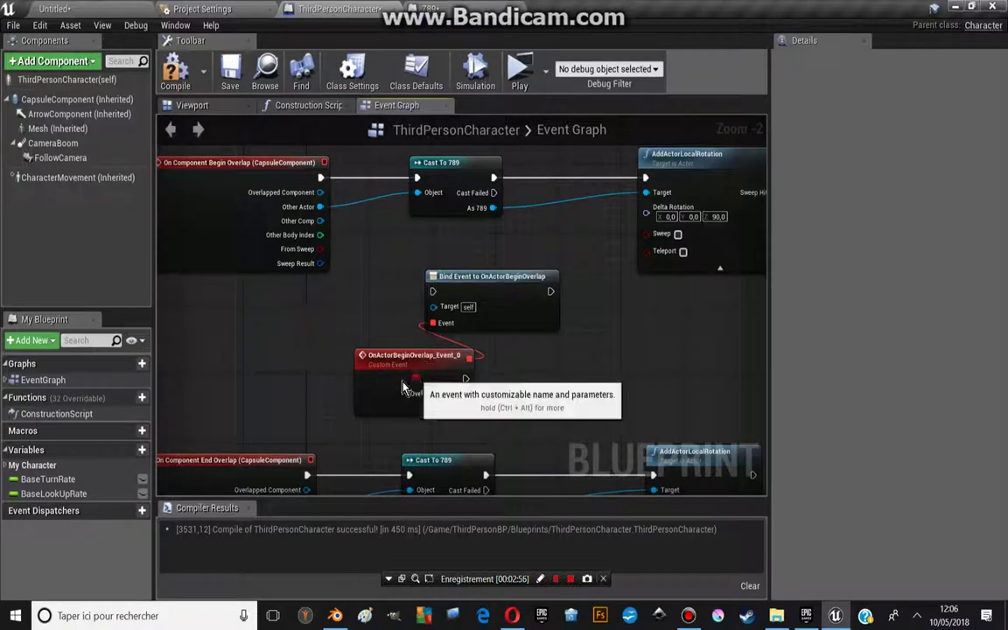
pyautogui.moveTo(422, 384); pyautogui.dragTo(397, 385)
pyautogui.click(513, 301)
pyautogui.scroll(-2, 358, 272)
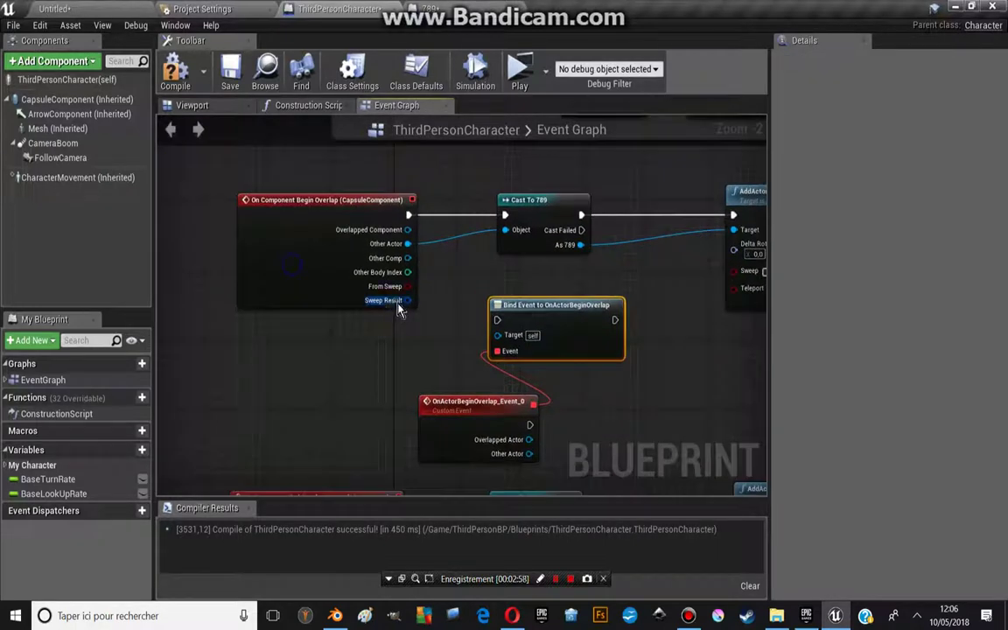
pyautogui.moveTo(375, 310)
pyautogui.mouseDown(button='right')
pyautogui.moveTo(367, 337)
pyautogui.moveTo(365, 286)
pyautogui.mouseUp(button='right')
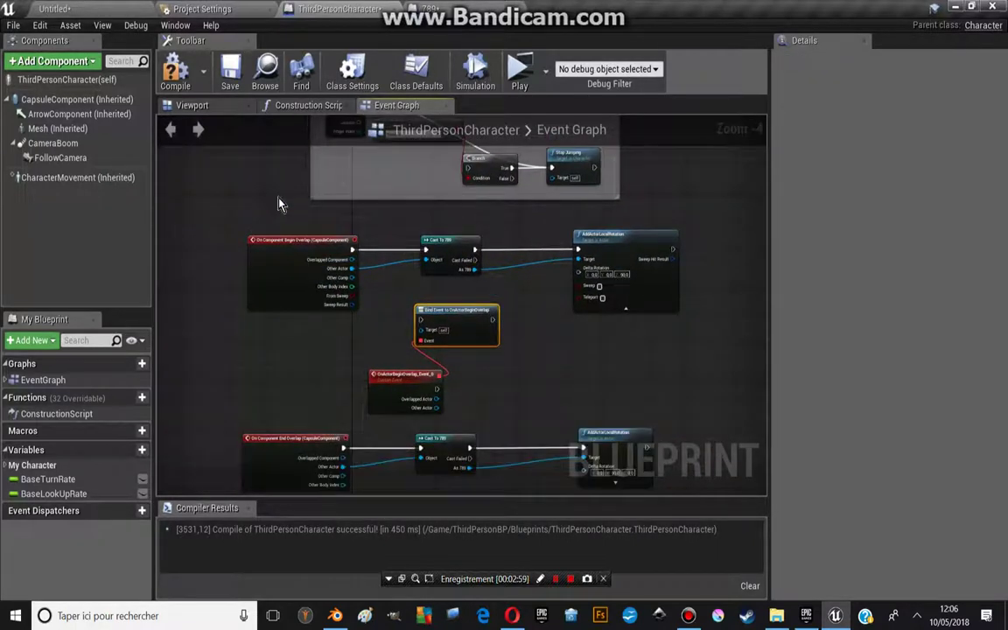
pyautogui.moveTo(403, 334); pyautogui.dragTo(512, 324, button='right')
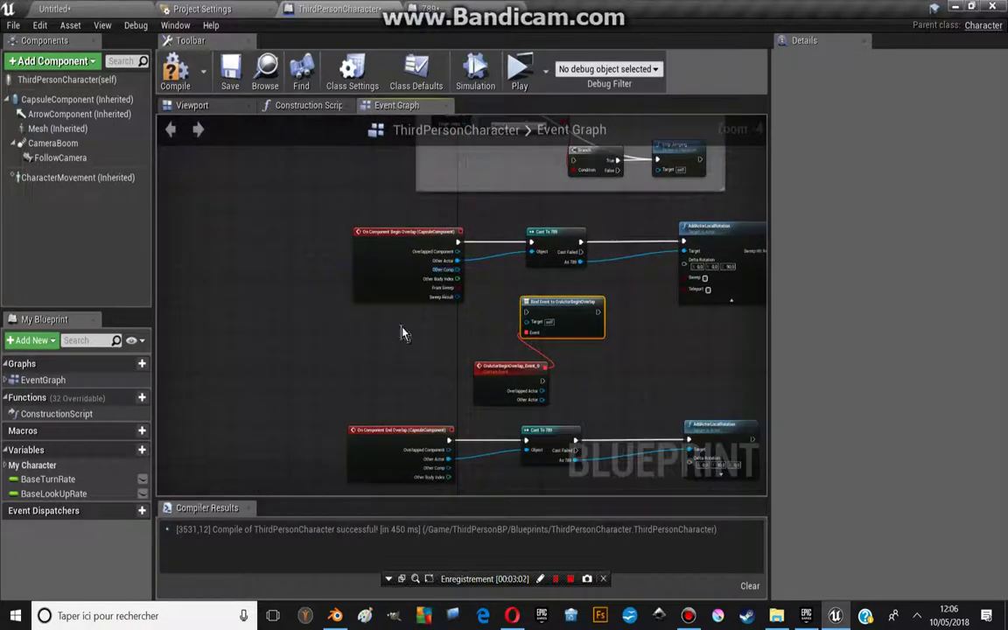
# Add an Event BeginPlay node to the graph
pyautogui.rightClick(369, 333)
pyautogui.write('eventbe')
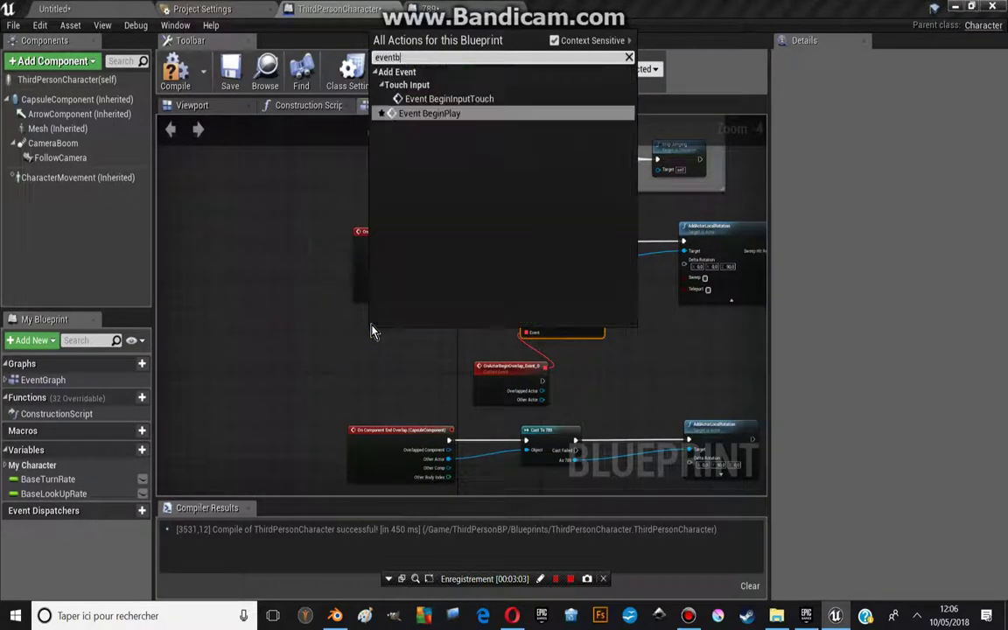
pyautogui.press('Return')
pyautogui.scroll(1, 516, 472)
pyautogui.scroll(1, 516, 473)
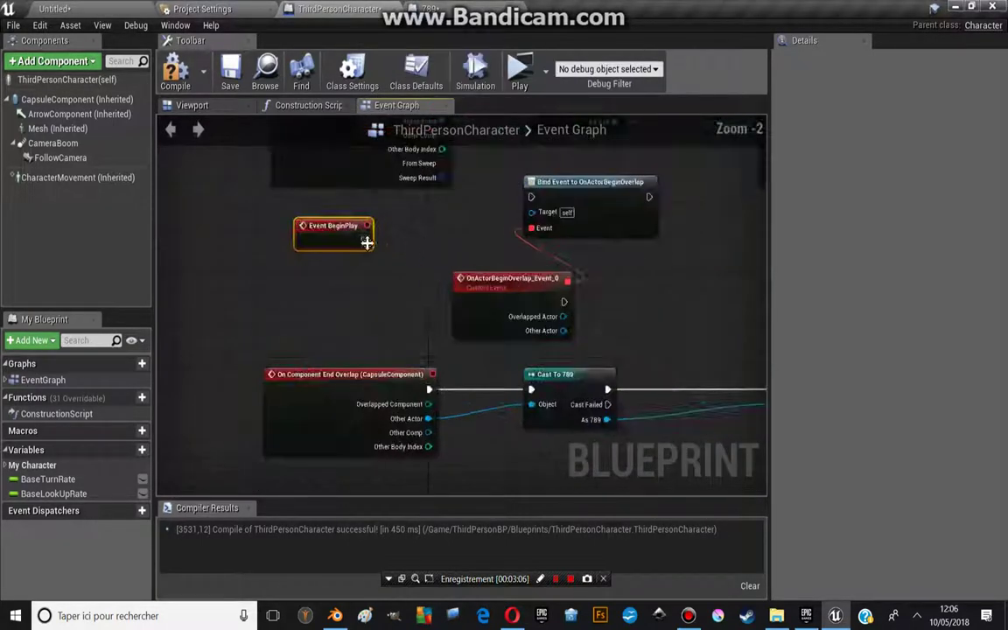
pyautogui.moveTo(363, 241)
pyautogui.mouseDown()
pyautogui.moveTo(487, 230)
pyautogui.moveTo(531, 196)
pyautogui.mouseUp()
# Move Event BeginPlay, Bind Event and the custom event nodes together
pyautogui.moveTo(243, 209); pyautogui.dragTo(574, 338)
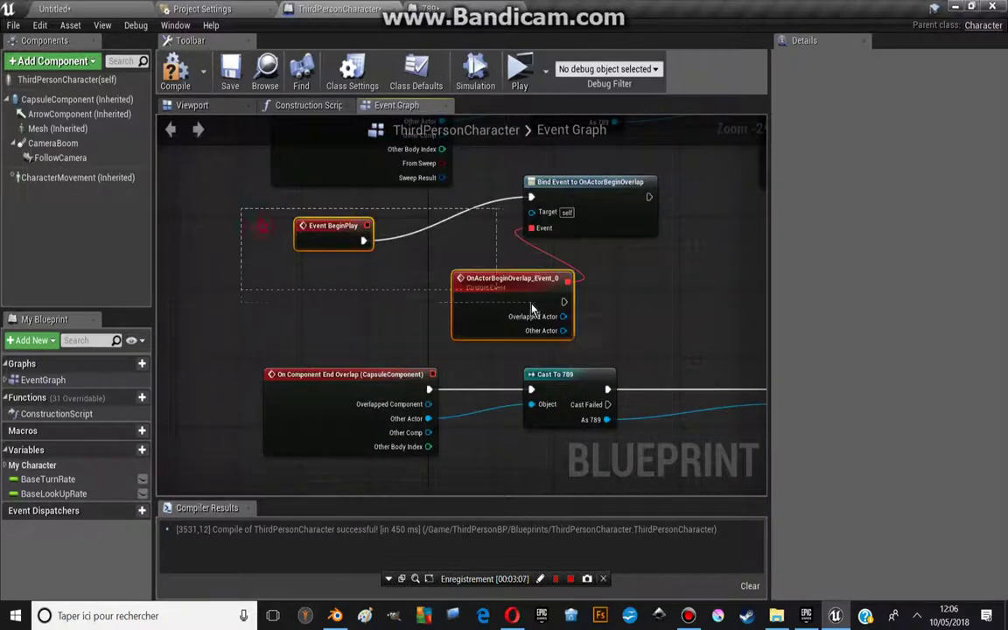
pyautogui.moveTo(605, 234); pyautogui.dragTo(374, 222)
pyautogui.moveTo(375, 221); pyautogui.dragTo(298, 260, button='right')
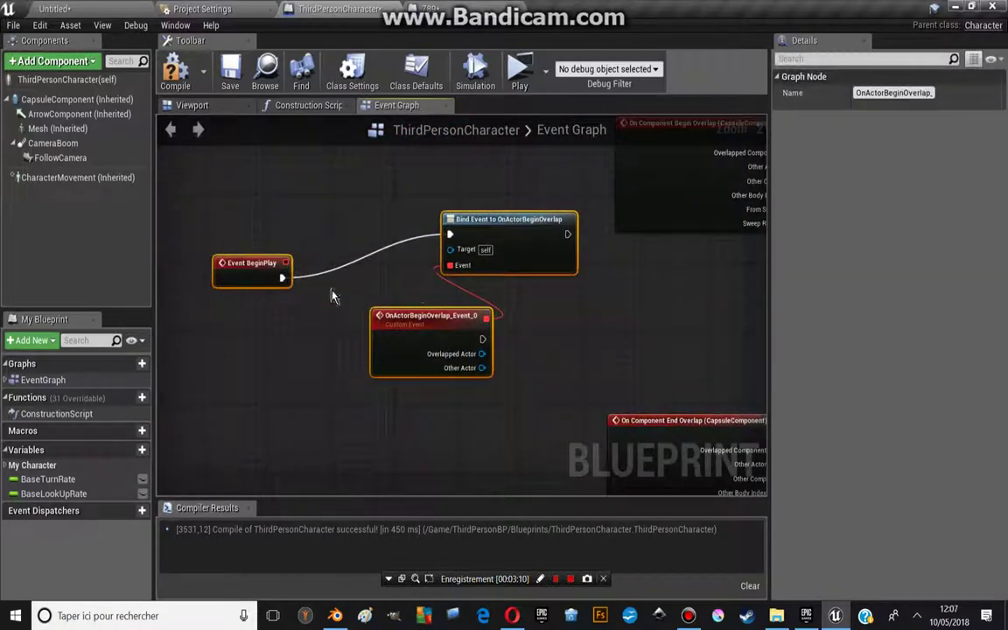
pyautogui.click(289, 312)
pyautogui.moveTo(315, 294); pyautogui.dragTo(323, 261)
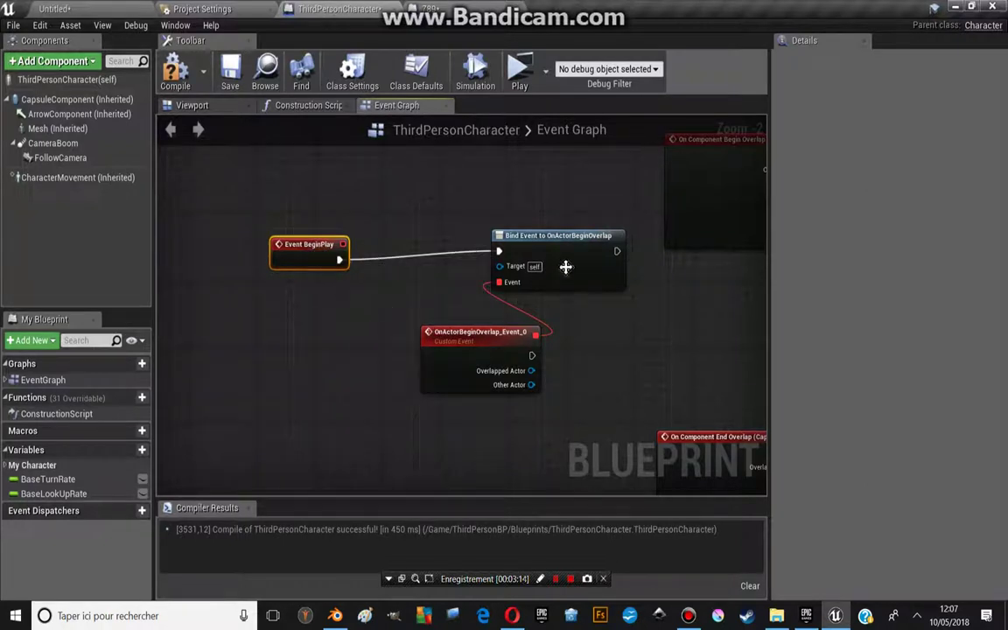
pyautogui.moveTo(589, 254); pyautogui.dragTo(504, 253, button='right')
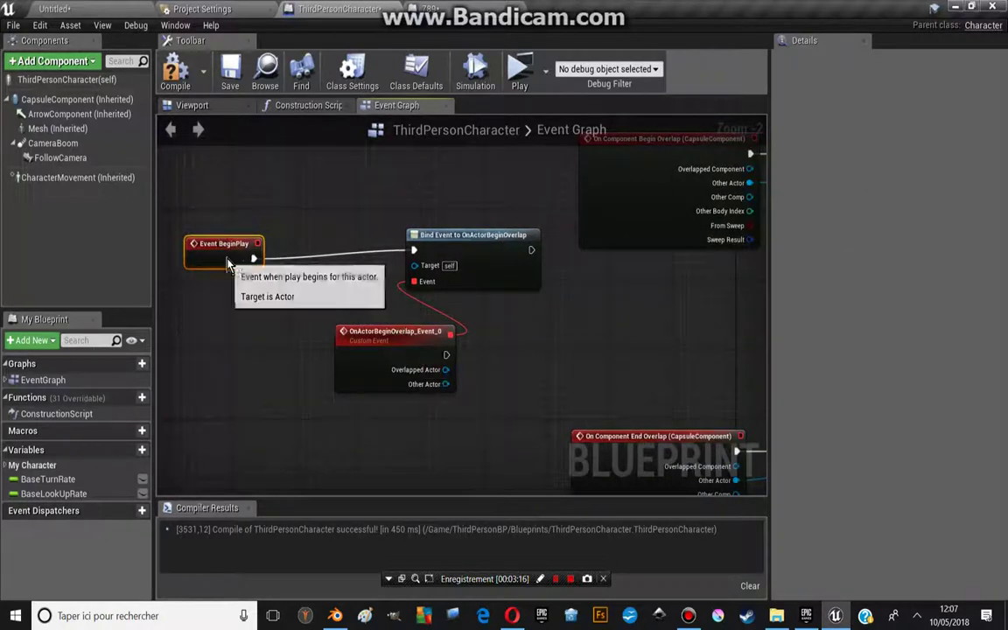
# Wire Event BeginPlay's exec output into the Bind Event to OnActorBeginOverlap node
pyautogui.moveTo(278, 251); pyautogui.dragTo(465, 278)
pyautogui.click(473, 273)
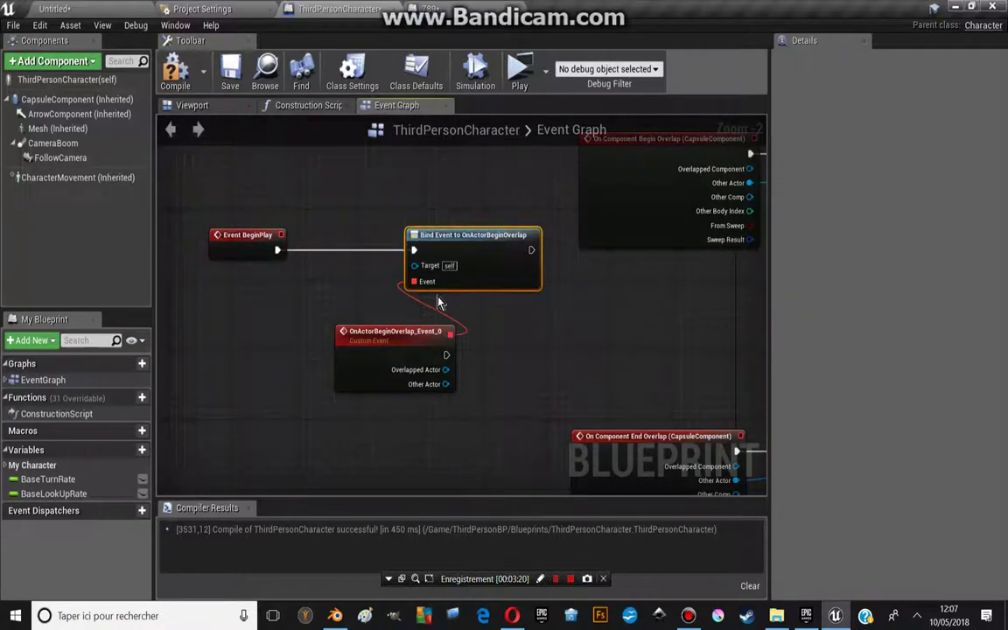
pyautogui.click(338, 319)
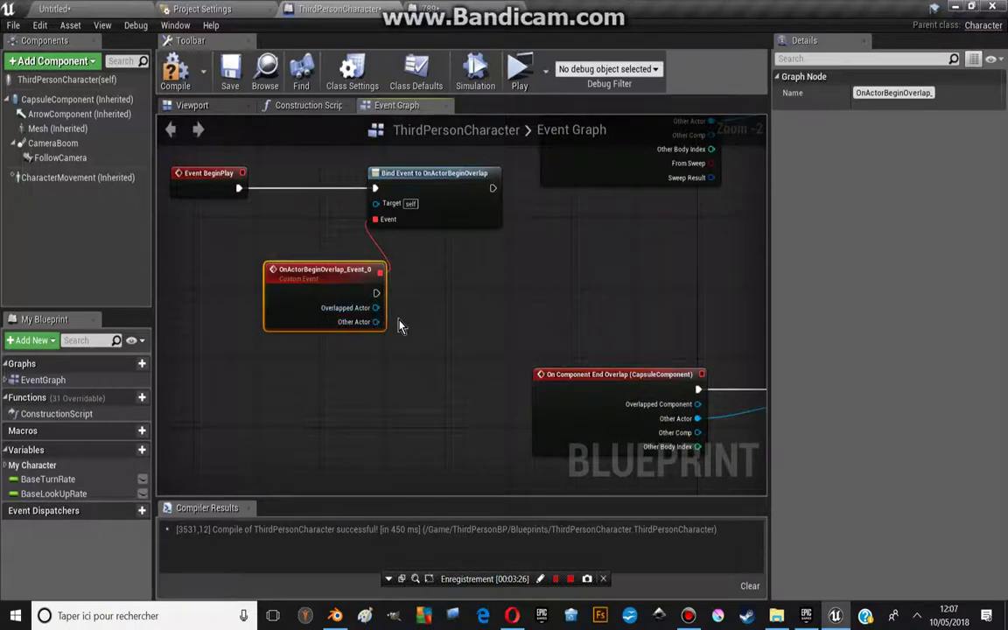
pyautogui.scroll(2, 402, 323)
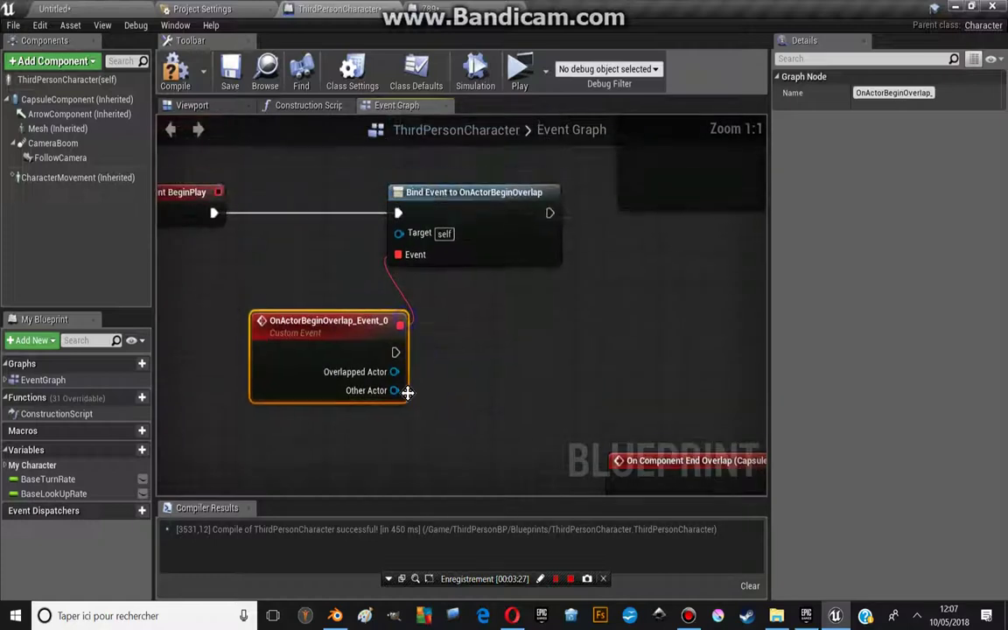
pyautogui.scroll(-2, 408, 388)
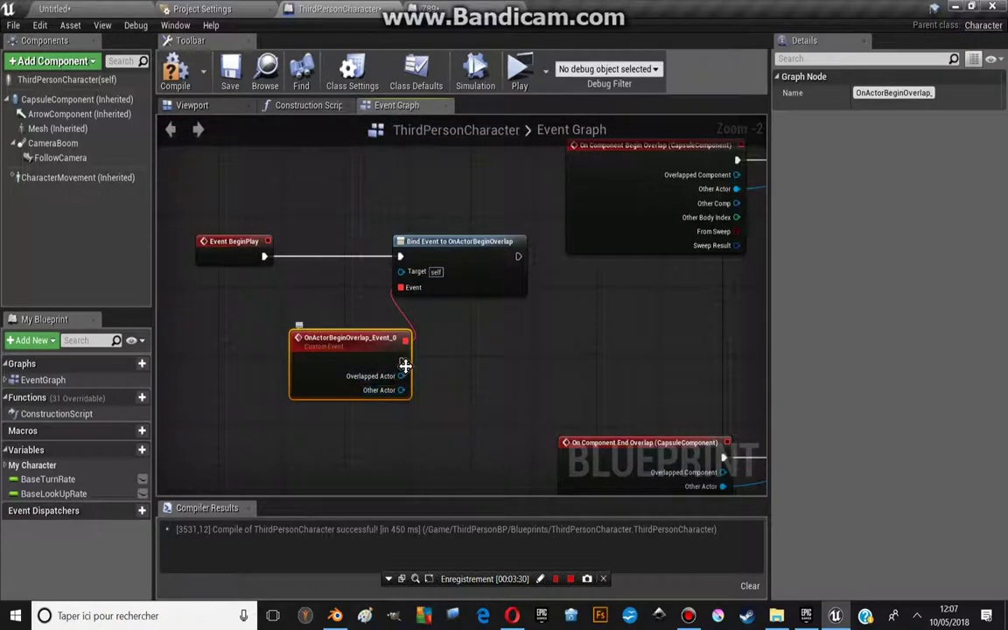
pyautogui.moveTo(401, 362); pyautogui.dragTo(482, 347)
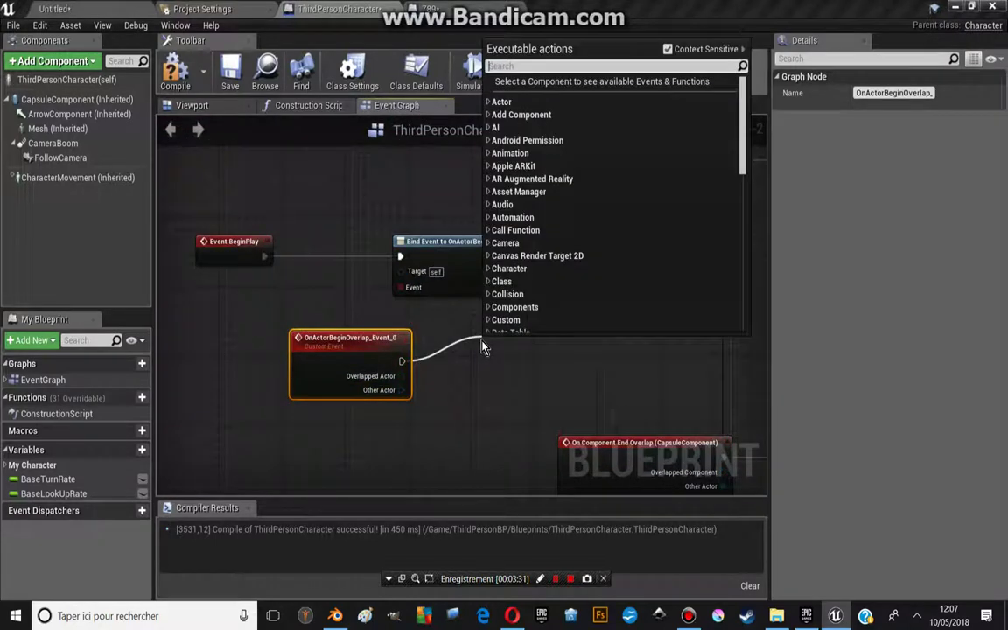
# Add a Jump node driven by OnActorBeginOverlap_Event_0's exec output
pyautogui.click(254, 274)
pyautogui.click(219, 245)
pyautogui.moveTo(404, 342); pyautogui.dragTo(400, 287)
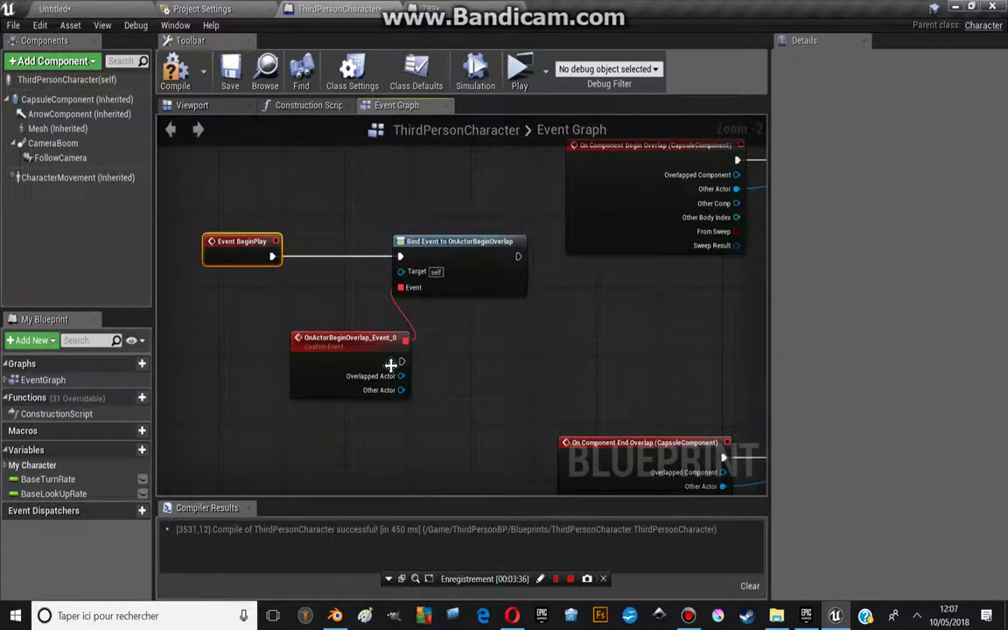
pyautogui.moveTo(401, 361); pyautogui.dragTo(482, 363)
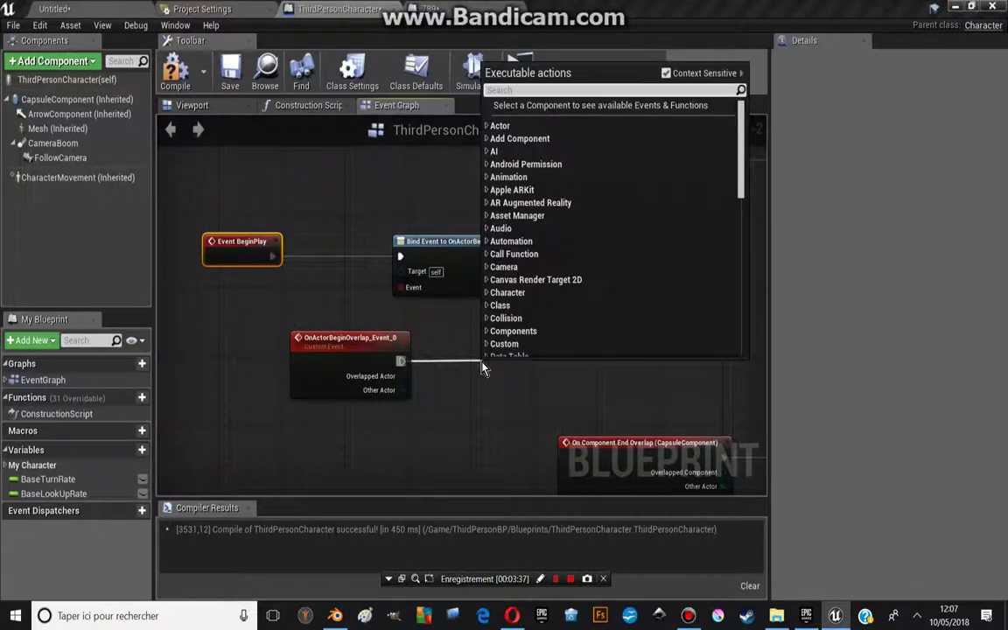
pyautogui.write('jump')
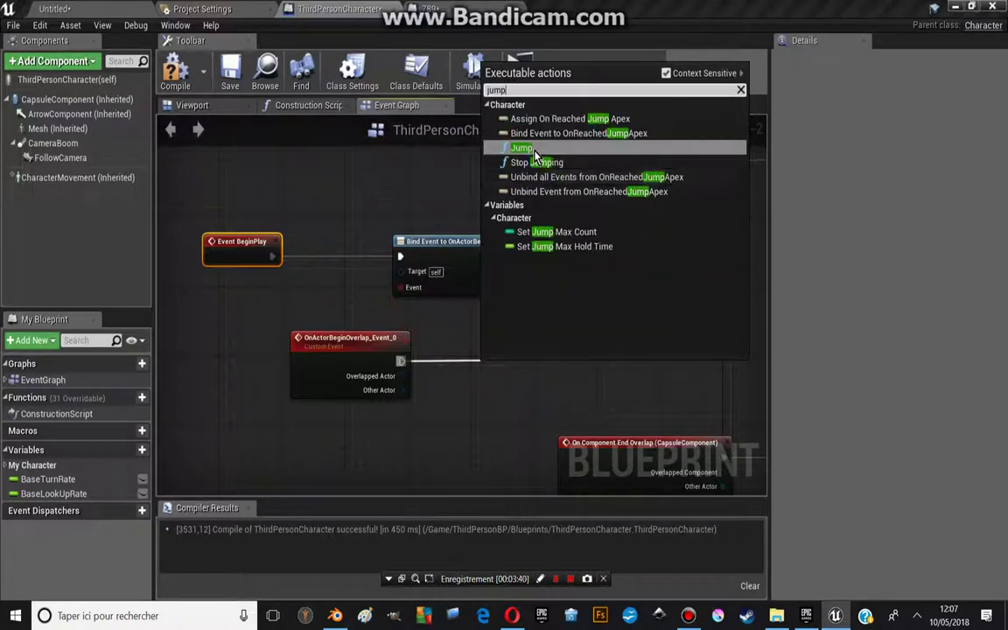
pyautogui.click(523, 148)
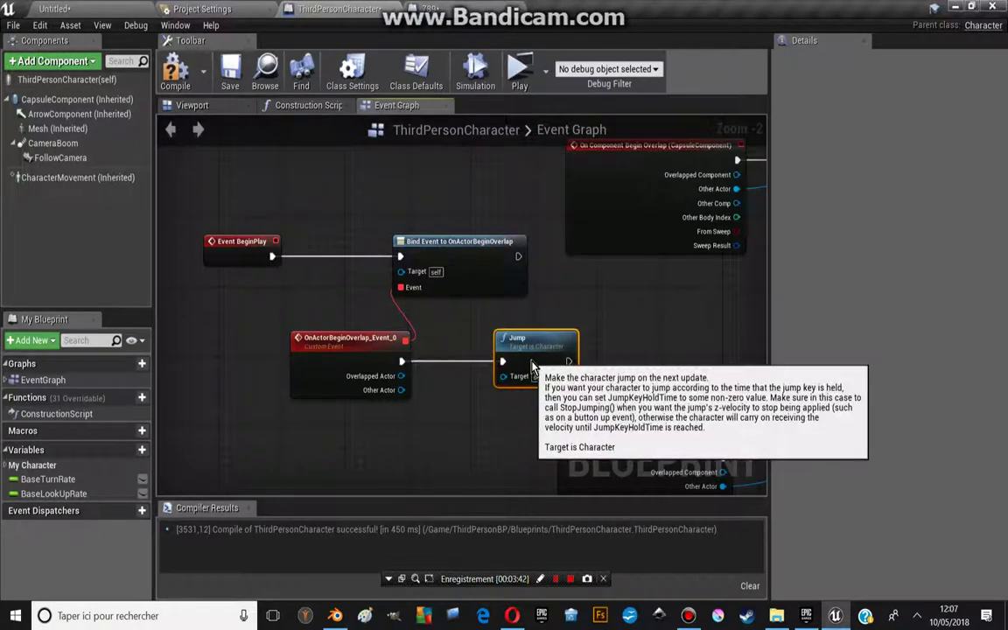
# Arrange the custom event and Jump nodes side by side
pyautogui.moveTo(515, 411); pyautogui.dragTo(530, 384)
pyautogui.moveTo(357, 372); pyautogui.dragTo(440, 379, button='right')
pyautogui.keyDown('ctrl'); pyautogui.click(440, 379); pyautogui.keyUp('ctrl')
pyautogui.keyDown('ctrl'); pyautogui.click(613, 371); pyautogui.keyUp('ctrl')
pyautogui.moveTo(612, 370); pyautogui.dragTo(540, 378)
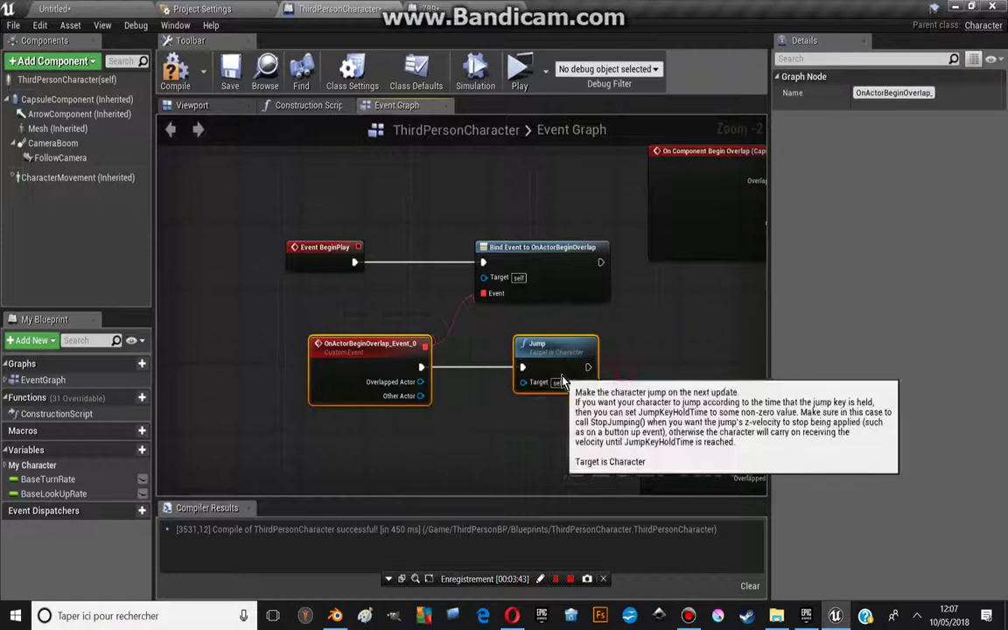
# Compile the character Blueprint and briefly launch the game preview
pyautogui.click(172, 69)
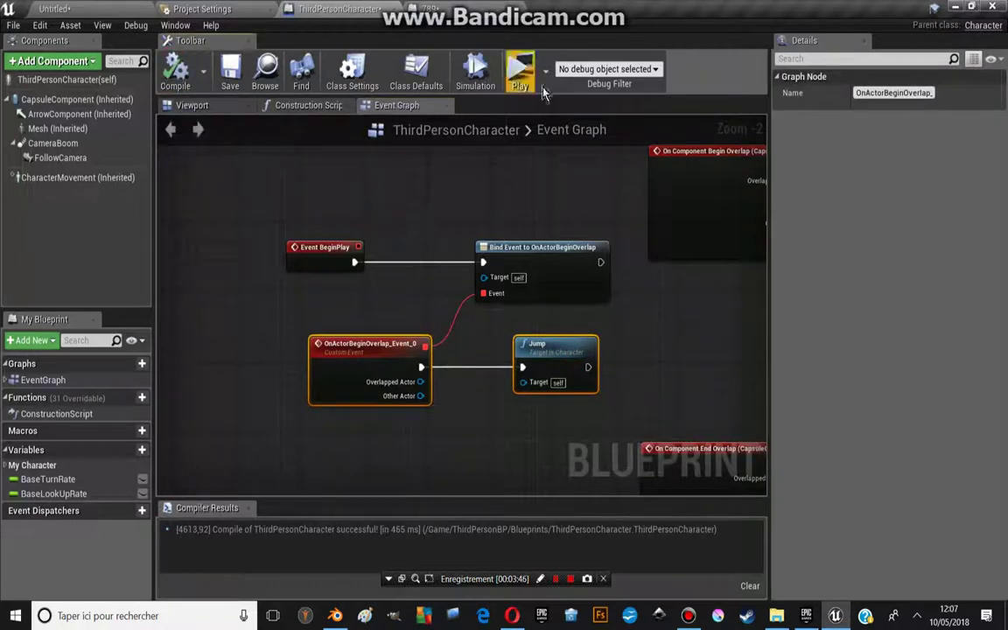
pyautogui.click(520, 74)
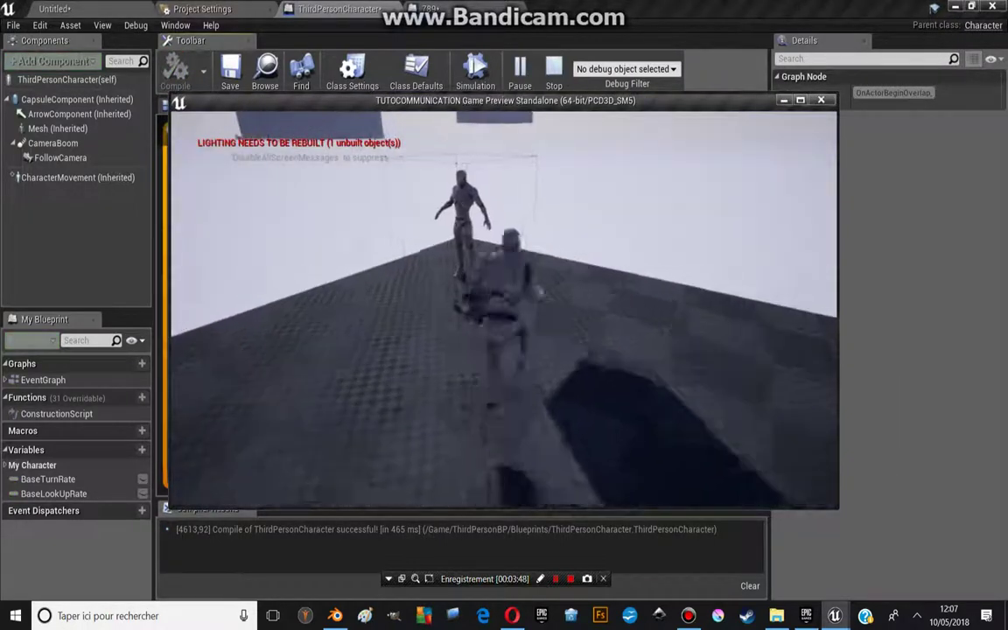
pyautogui.press('Escape')
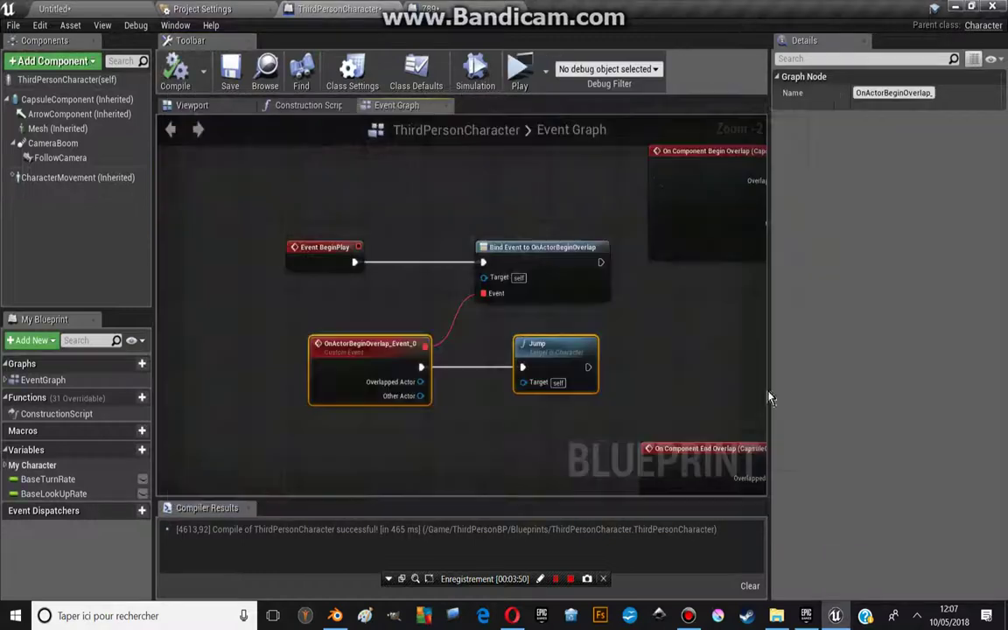
pyautogui.hotkey('alt', 'p')
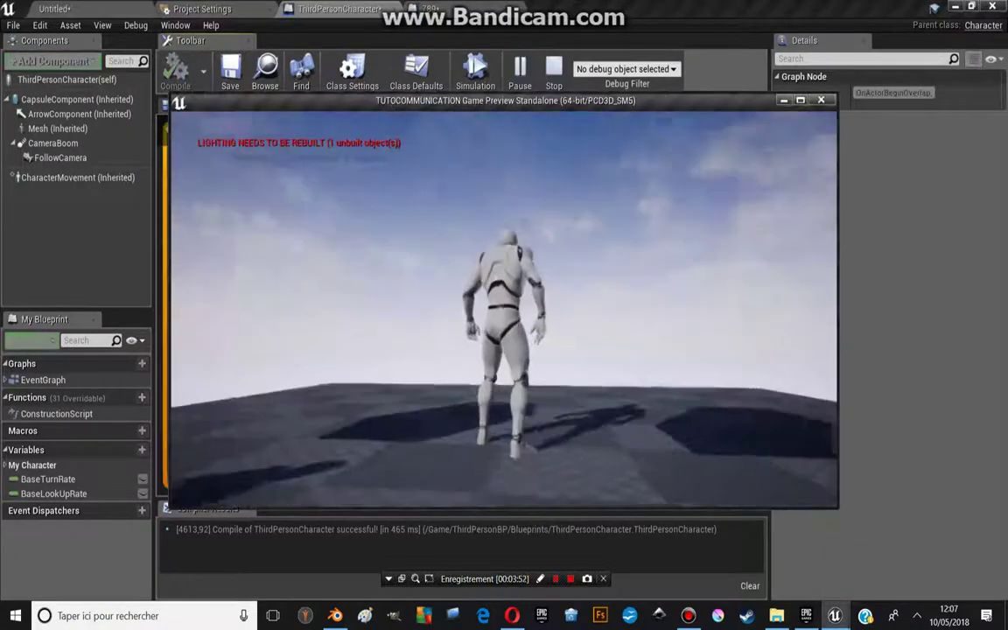
pyautogui.press('Escape')
# In the level editor, scale the Floor up much larger
pyautogui.click(98, 9)
pyautogui.moveTo(490, 263); pyautogui.dragTo(505, 252)
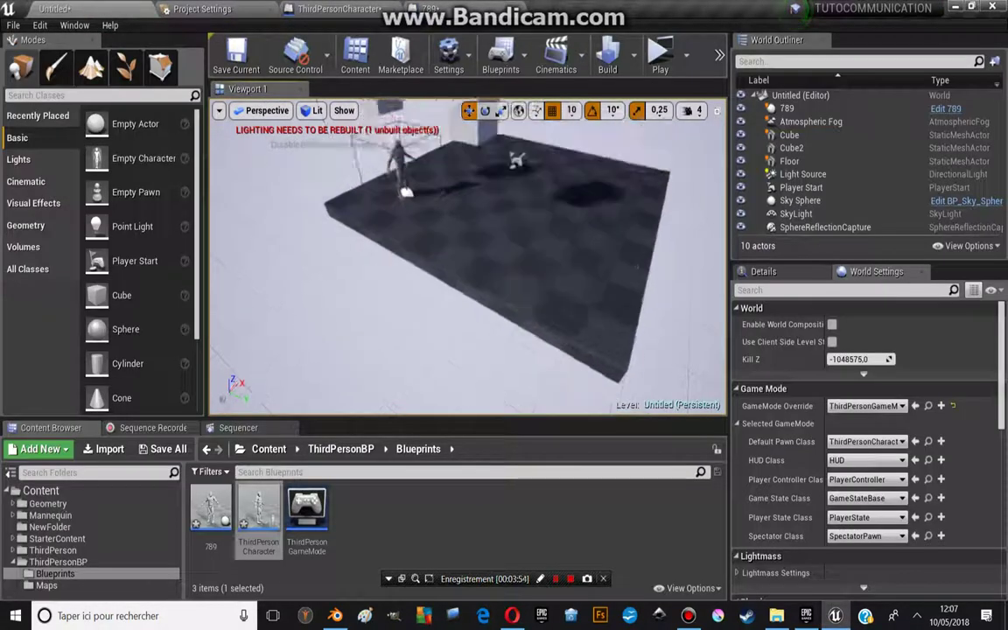
pyautogui.press('r')
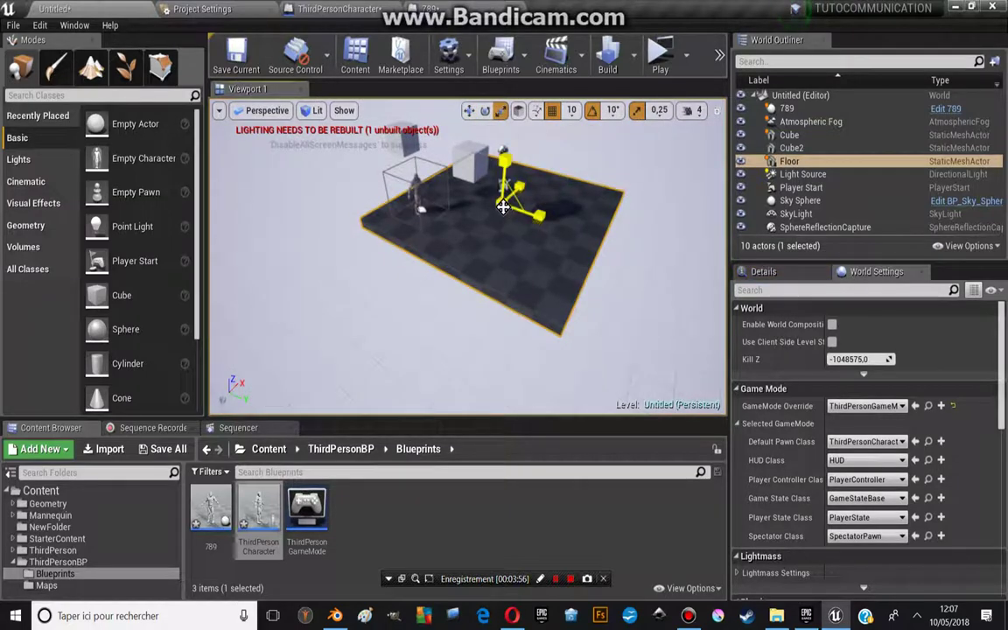
pyautogui.moveTo(504, 204); pyautogui.dragTo(559, 140)
pyautogui.press('w')
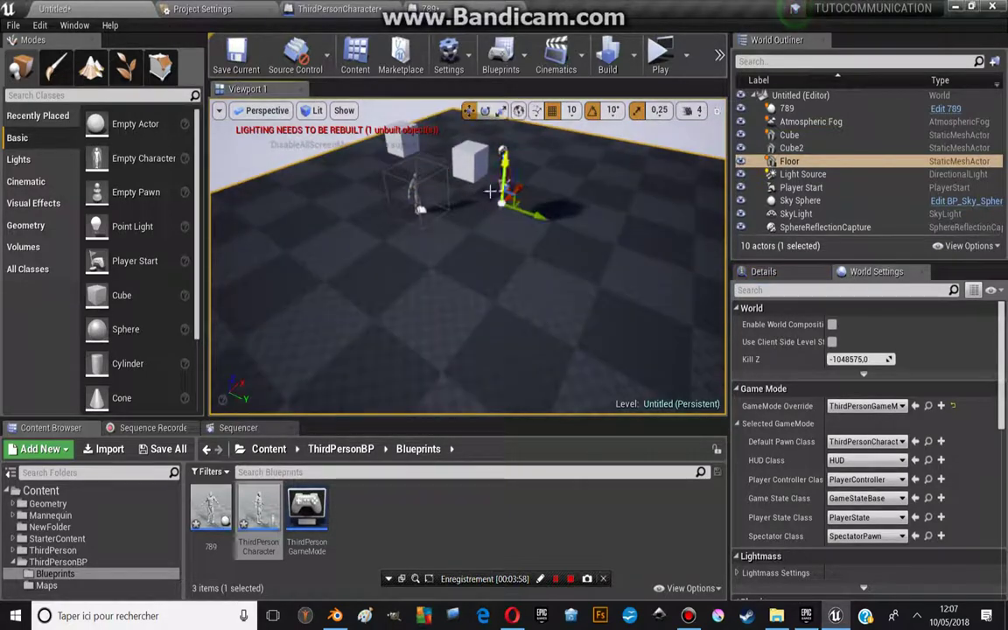
# Play the level, run the character across the floor, then exit the preview
pyautogui.click(660, 55)
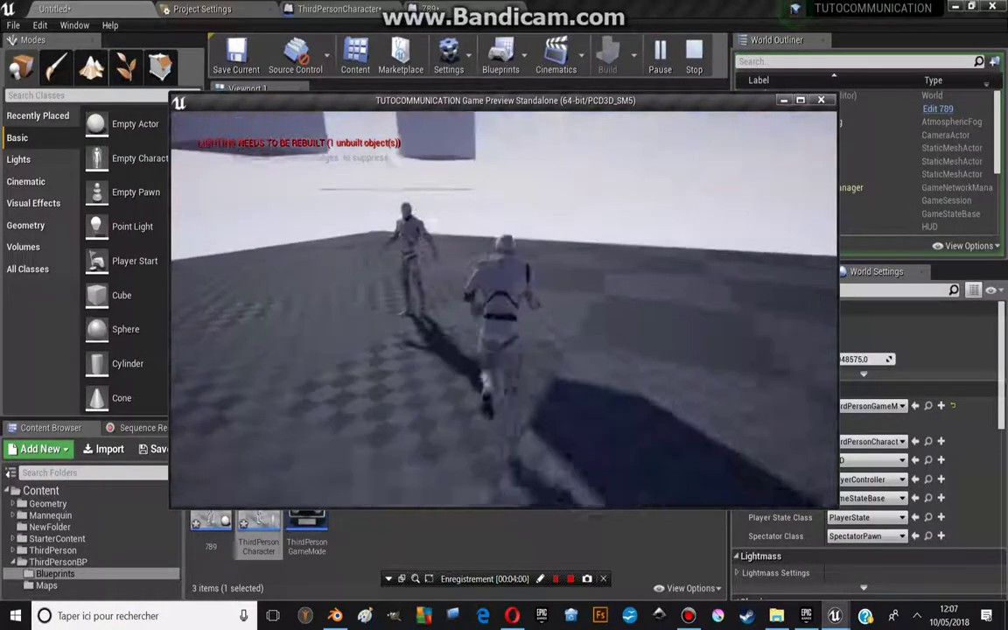
pyautogui.press('w')
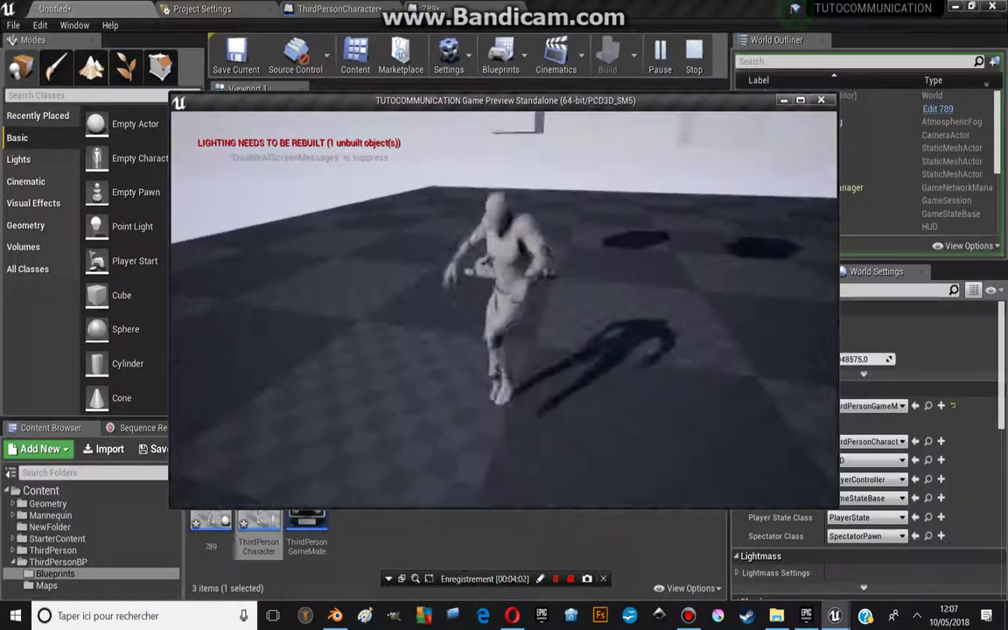
pyautogui.press('w')
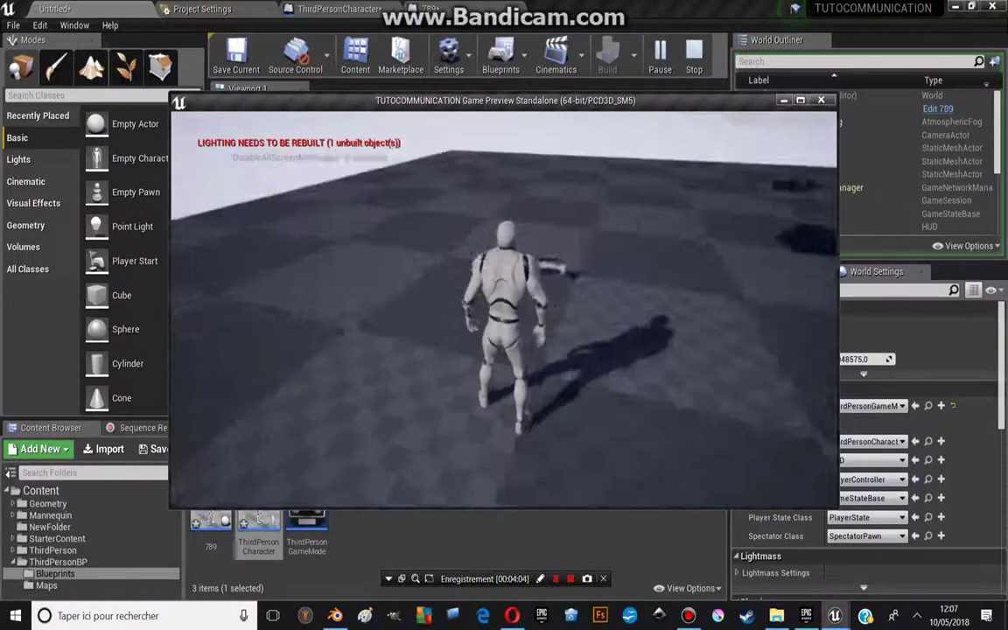
pyautogui.press('w')
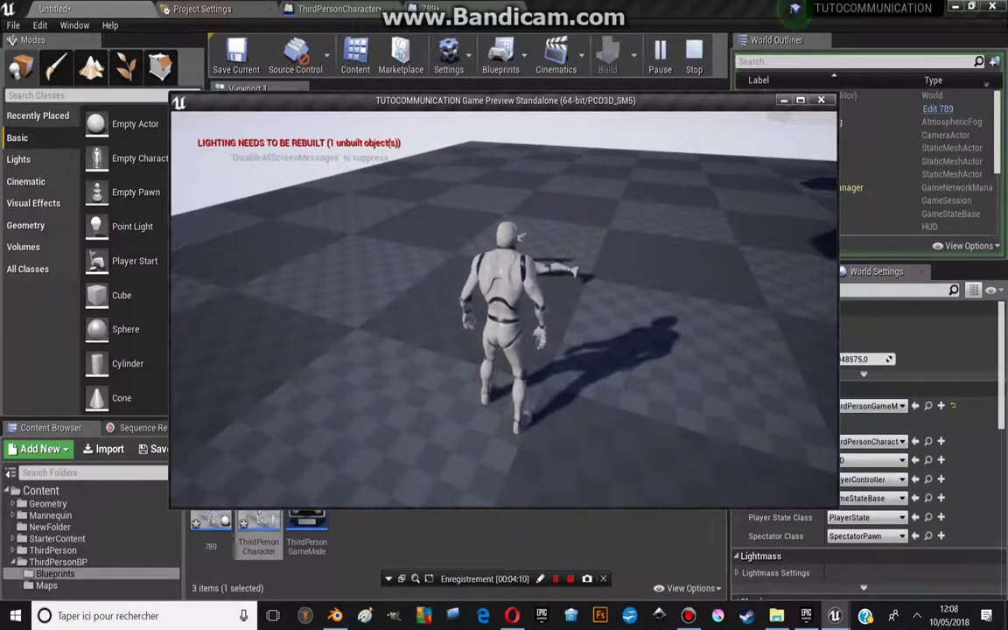
pyautogui.press('w')
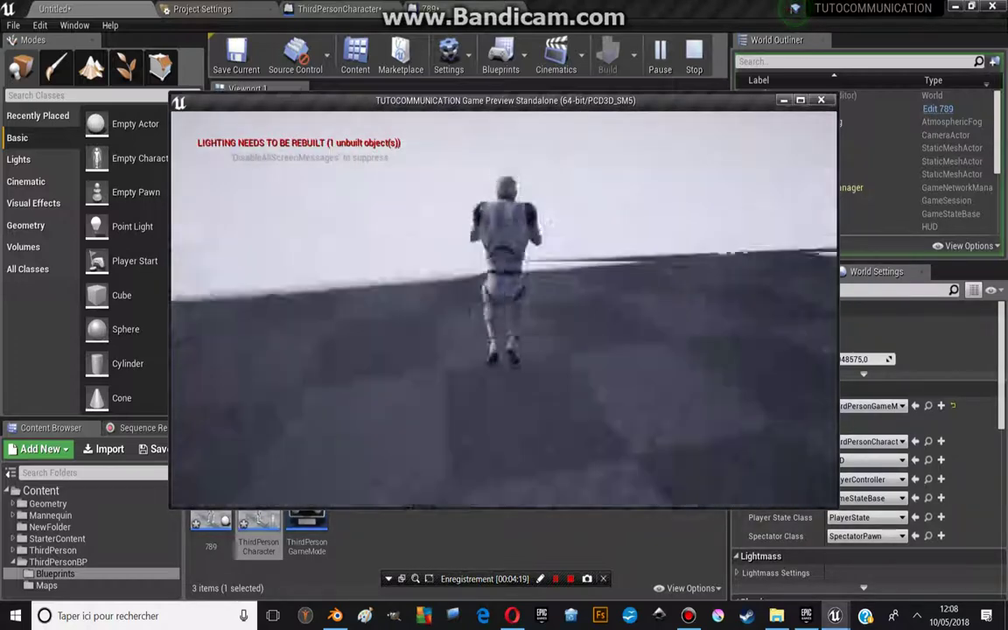
pyautogui.press('Escape')
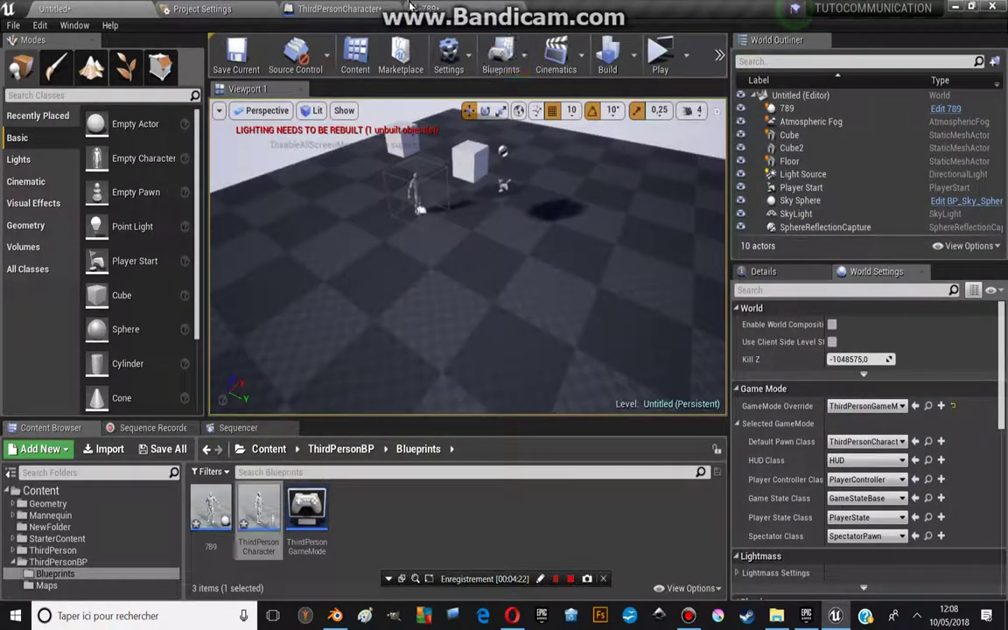
# Add a Print String node printing Hello, wired after the Jump node
pyautogui.click(440, 8)
pyautogui.click(341, 9)
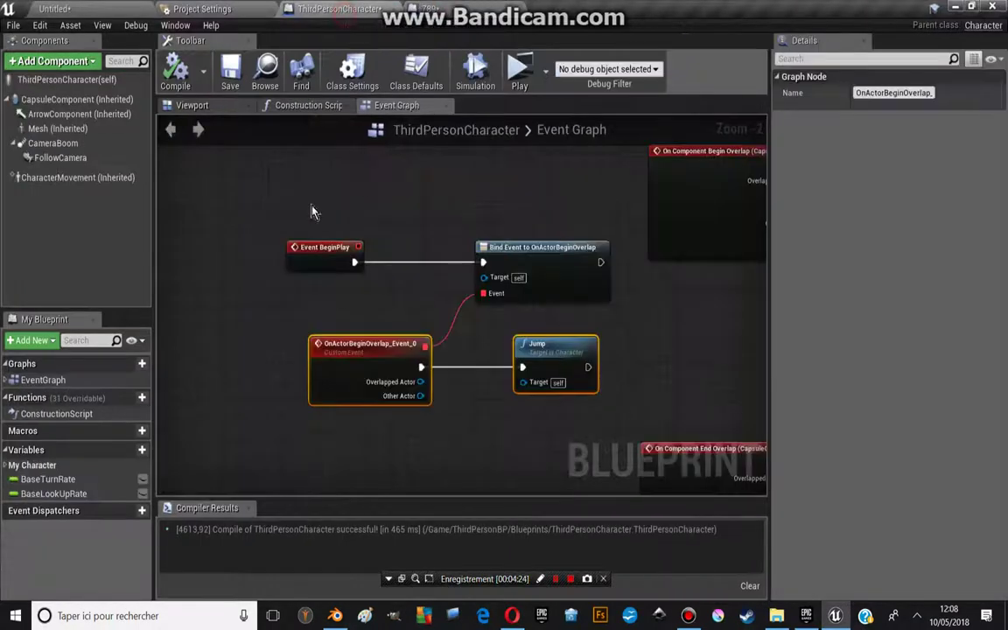
pyautogui.rightClick(408, 357)
pyautogui.write('print')
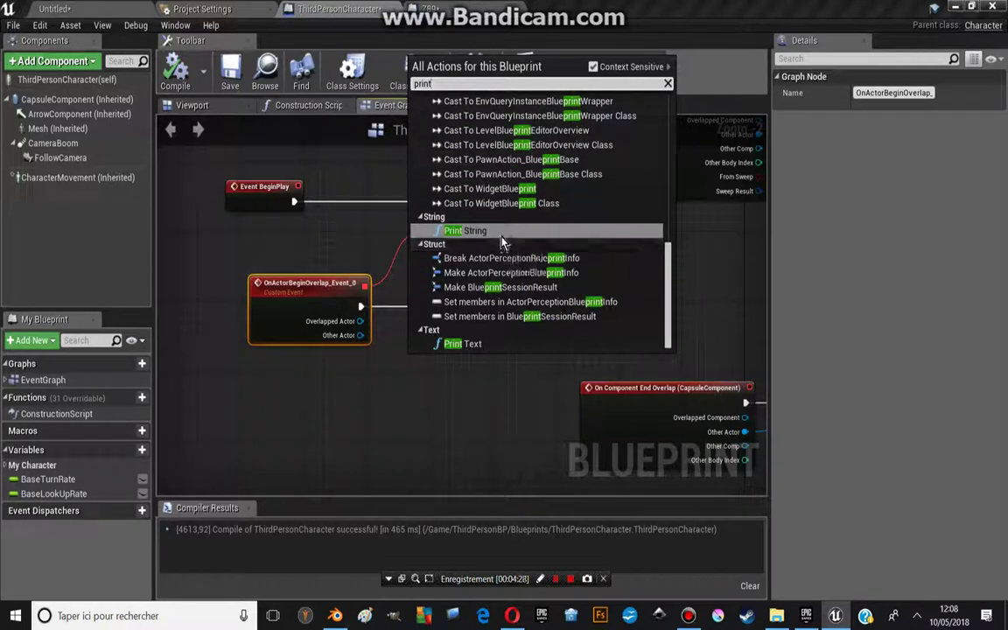
pyautogui.click(450, 230)
pyautogui.moveTo(416, 378); pyautogui.dragTo(526, 311)
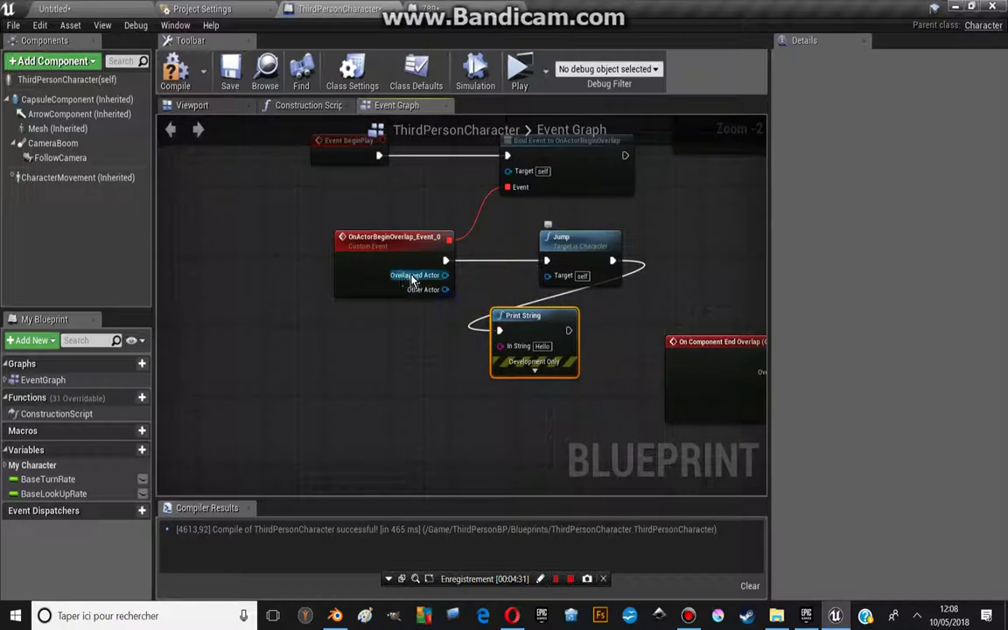
pyautogui.click(385, 262)
# Position Print String beside Jump and recompile the character Blueprint
pyautogui.moveTo(569, 302); pyautogui.dragTo(425, 315, button='right')
pyautogui.moveTo(385, 337); pyautogui.dragTo(603, 258)
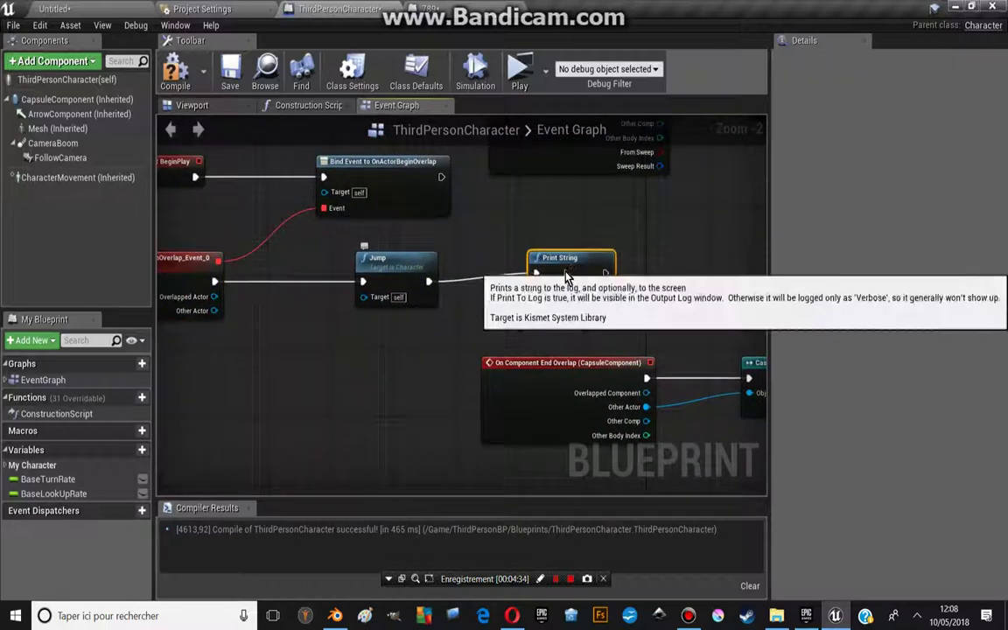
pyautogui.click(175, 71)
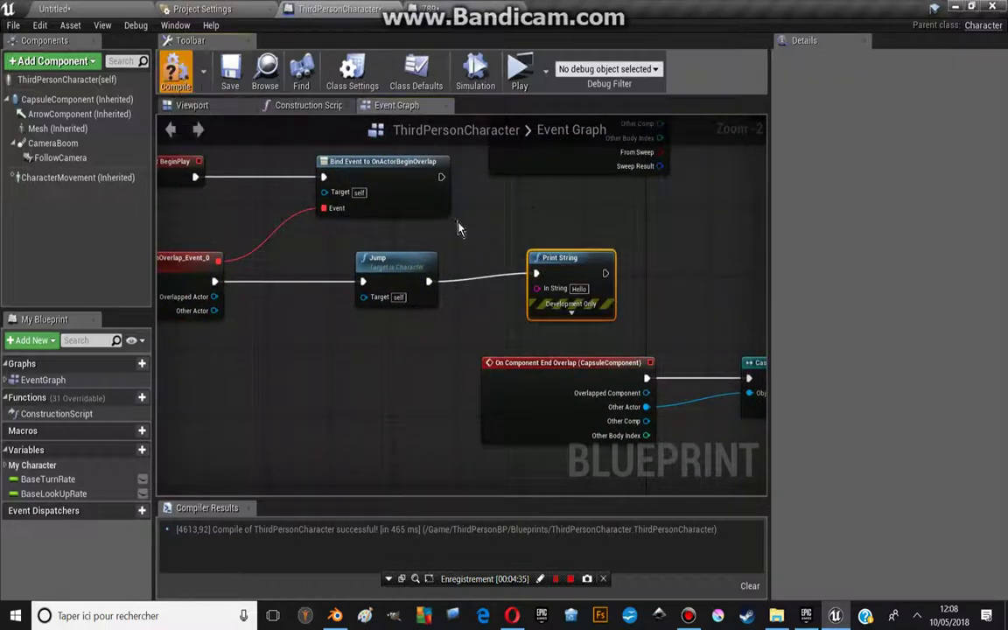
pyautogui.scroll(-5, 412, 200)
# Play-test and run the character forward until Hello prints, then stop and view Jump's surroundings
pyautogui.hotkey('alt', 'p')
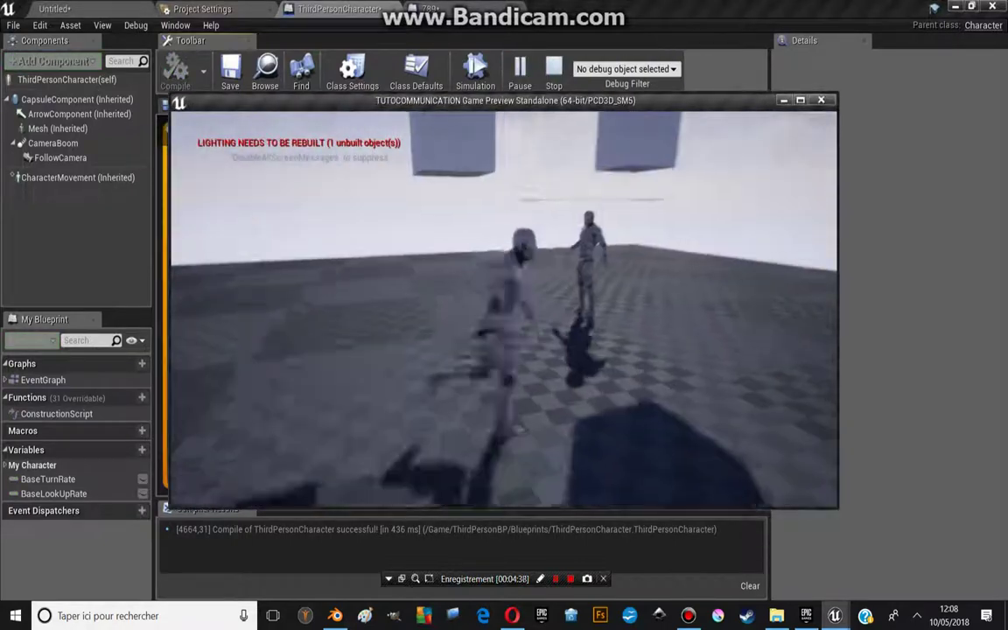
pyautogui.press('w')
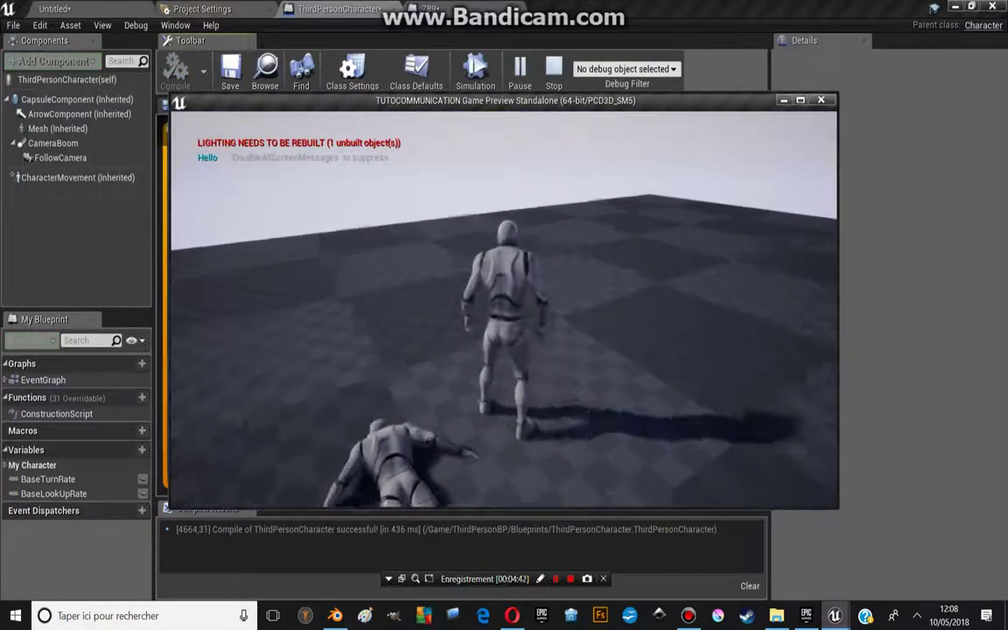
pyautogui.press('Escape')
pyautogui.scroll(5, 477, 332)
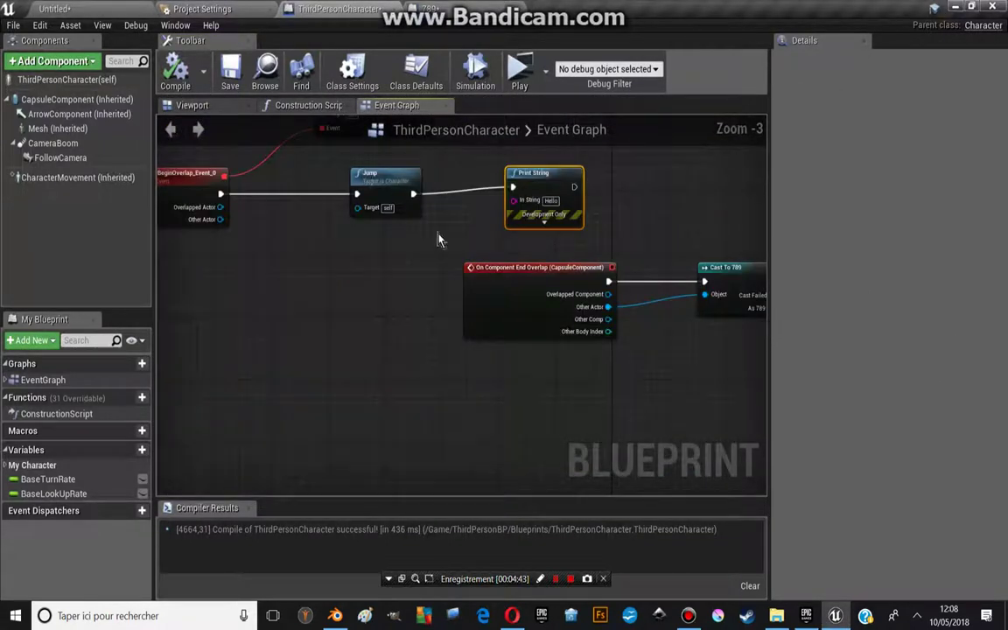
pyautogui.moveTo(472, 253); pyautogui.dragTo(484, 296, button='right')
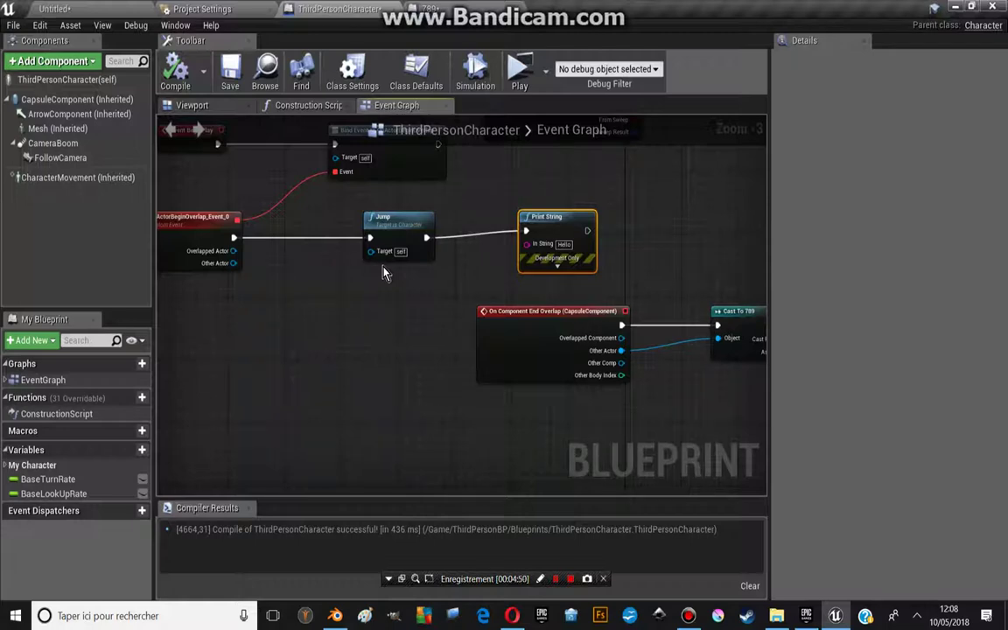
pyautogui.scroll(-2, 426, 302)
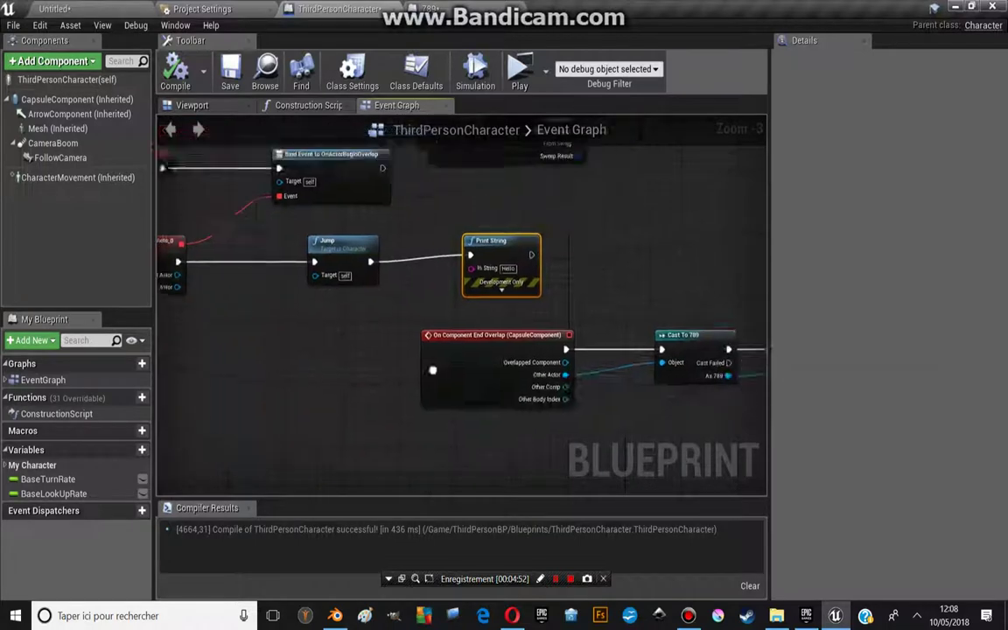
# Pan the character graph, then switch to the 789 blueprint's Event Graph
pyautogui.moveTo(386, 369); pyautogui.dragTo(280, 328, button='right')
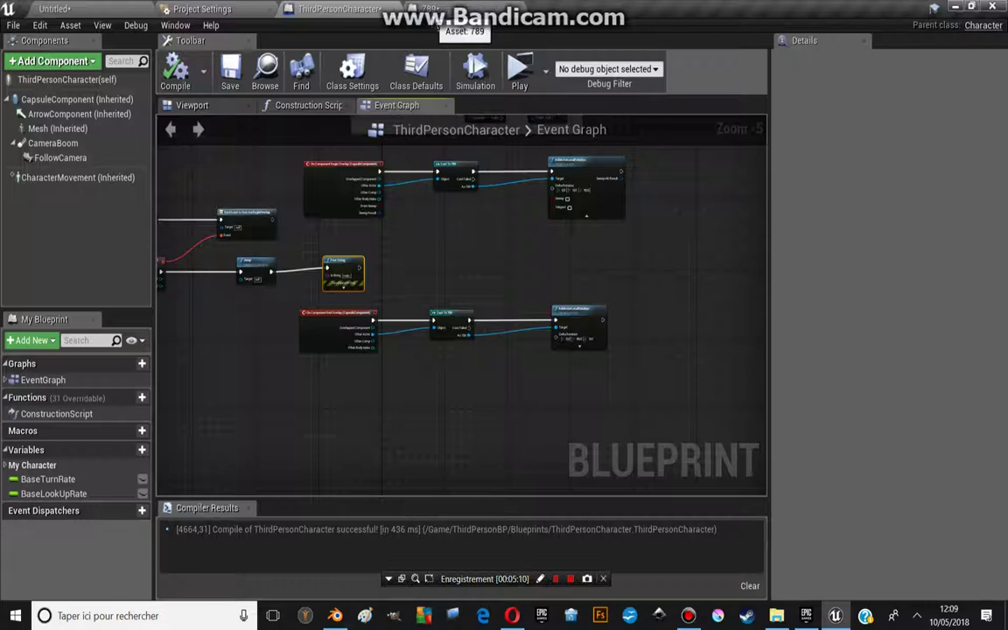
pyautogui.click(436, 13)
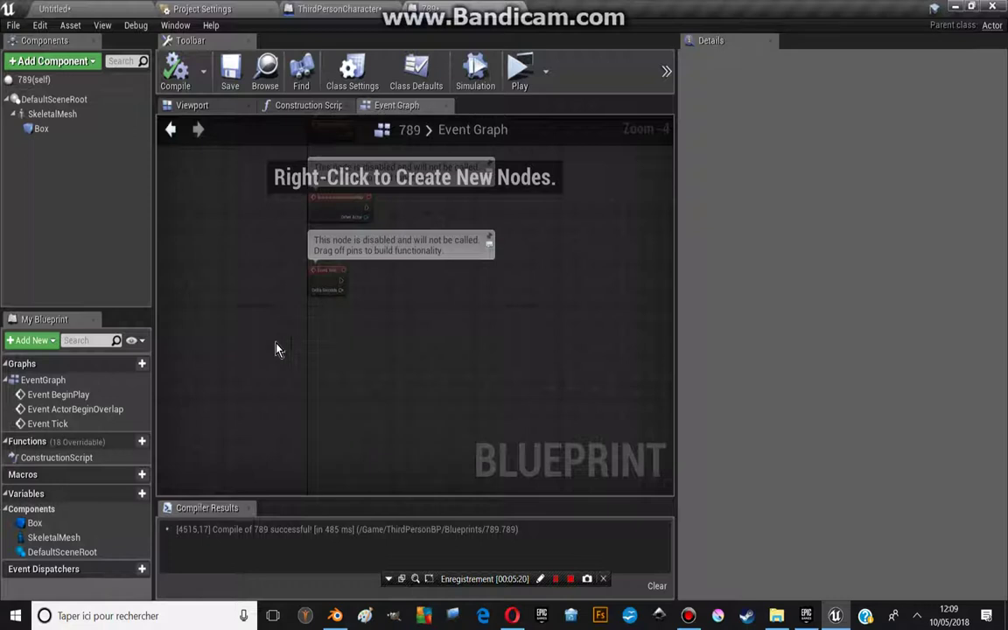
# With the Box component selected, add its Collision > On Component Begin Overlap event node
pyautogui.click(42, 129)
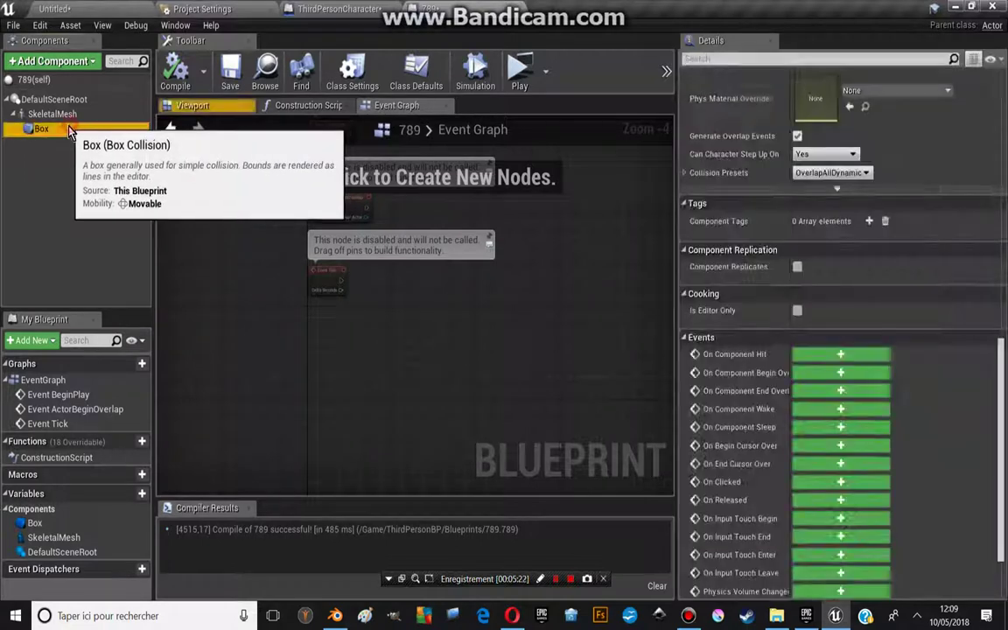
pyautogui.scroll(4, 287, 289)
pyautogui.rightClick(305, 294)
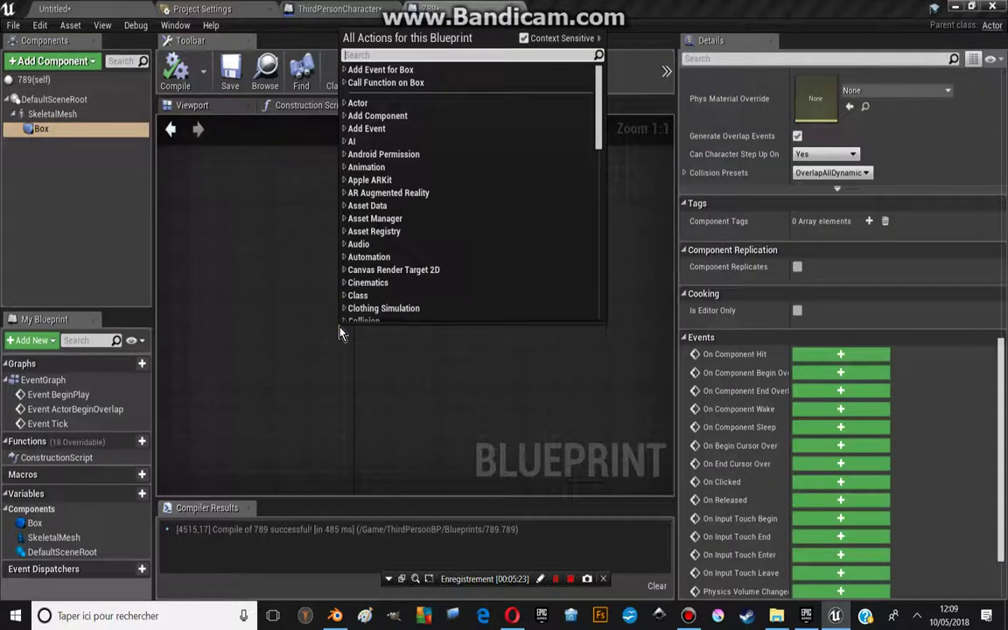
pyautogui.click(347, 70)
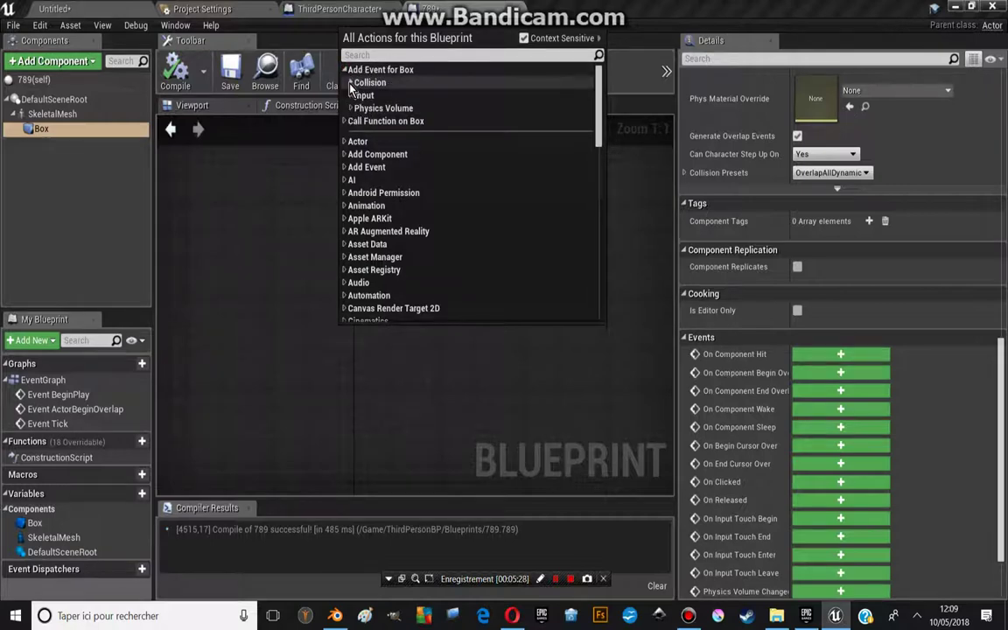
pyautogui.click(350, 83)
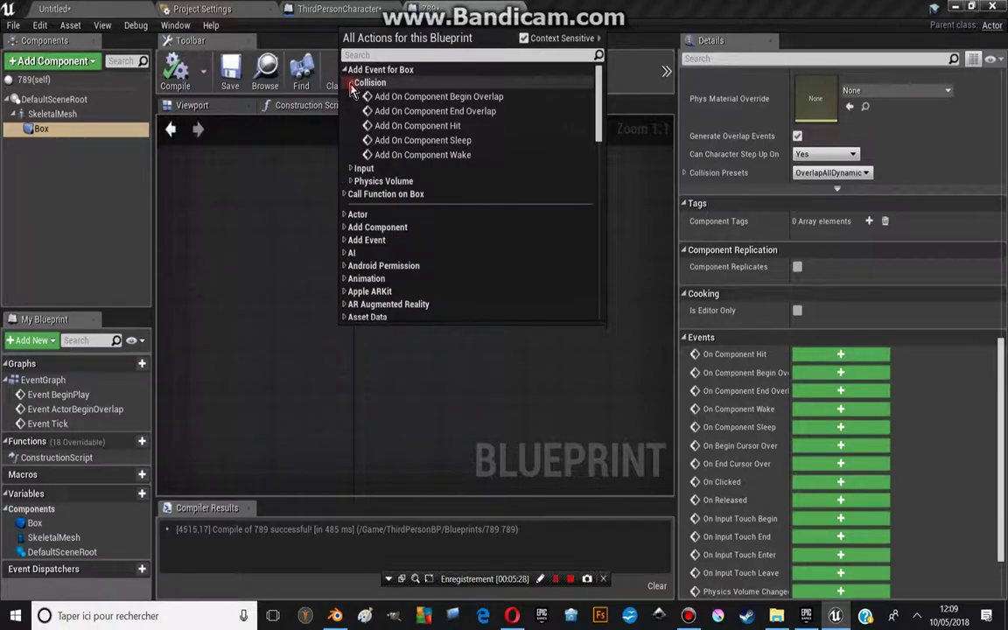
pyautogui.click(426, 98)
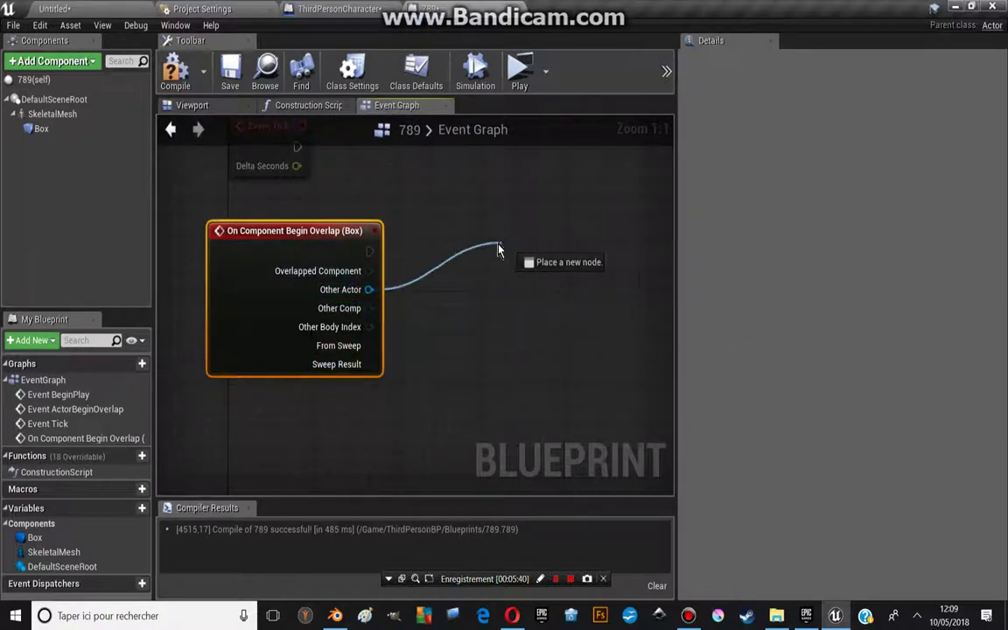
# Add a Cast To ThirdPersonCharacter node from the overlap event's Other Actor pin
pyautogui.moveTo(478, 342); pyautogui.dragTo(494, 266)
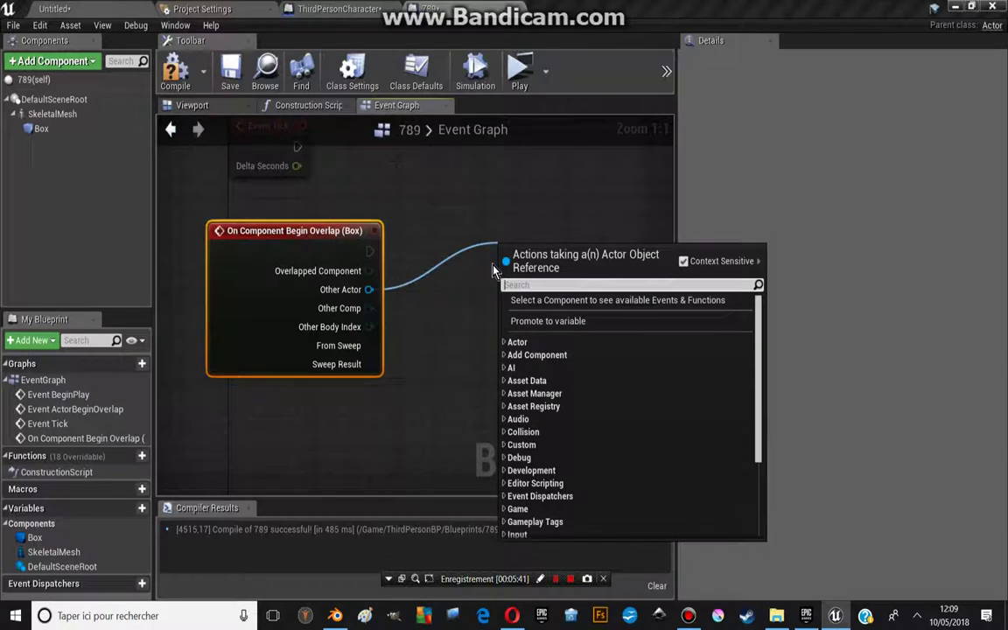
pyautogui.write('thir')
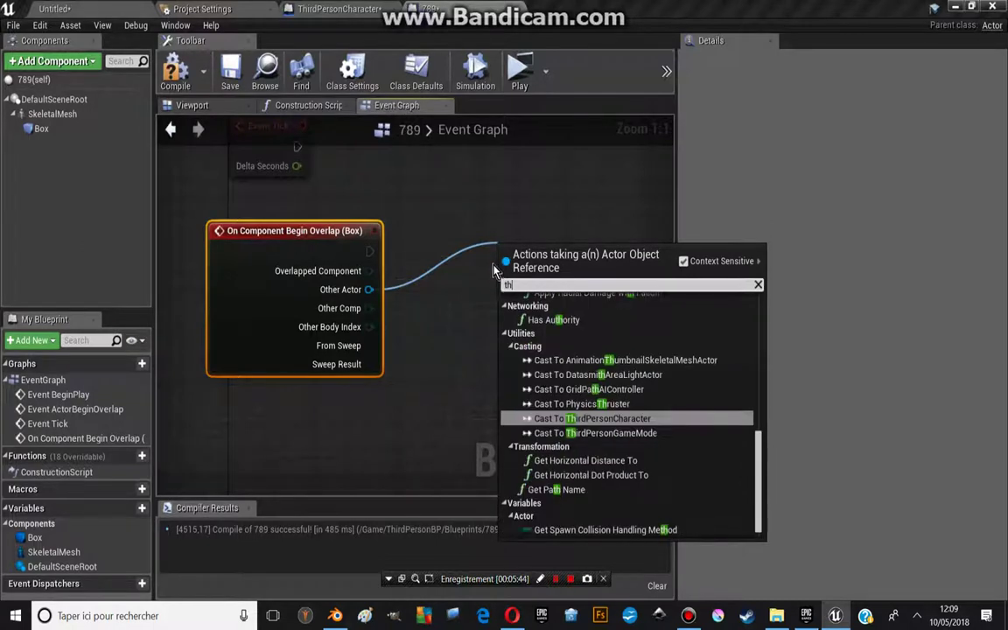
pyautogui.click(578, 327)
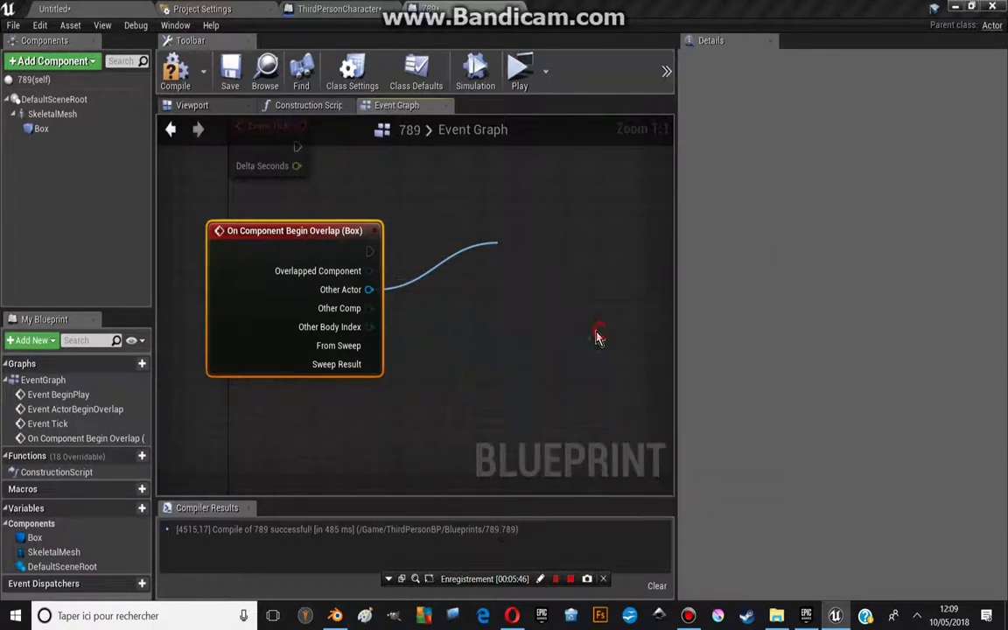
pyautogui.moveTo(596, 332); pyautogui.dragTo(470, 254, button='right')
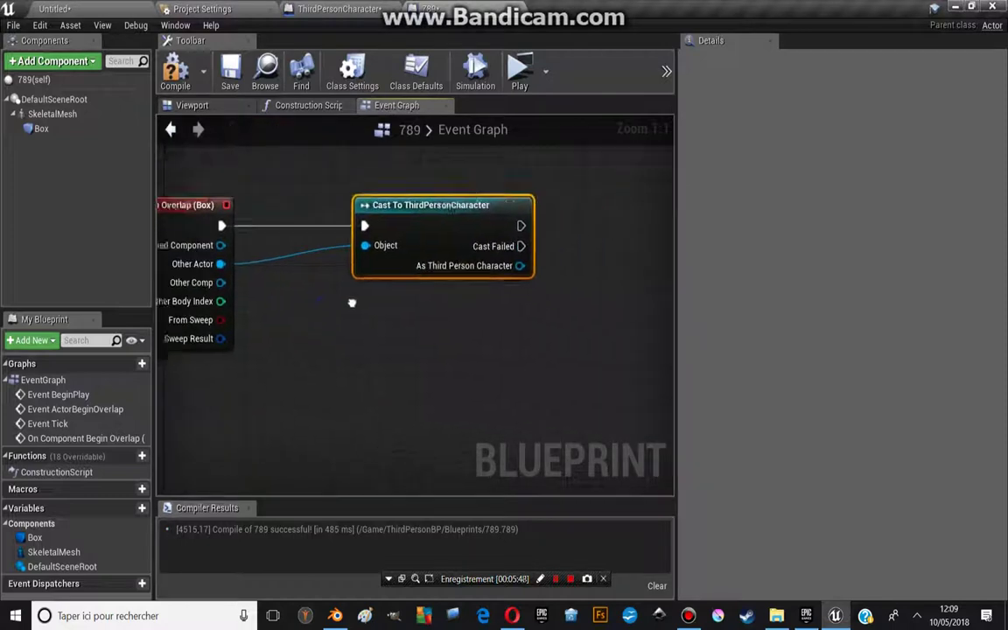
pyautogui.moveTo(373, 322); pyautogui.dragTo(350, 305, button='right')
# Add Set Material on the cast character's Mesh and run it after a successful cast
pyautogui.moveTo(416, 253)
pyautogui.mouseDown()
pyautogui.moveTo(390, 299)
pyautogui.moveTo(504, 291)
pyautogui.mouseUp()
pyautogui.write('setm')
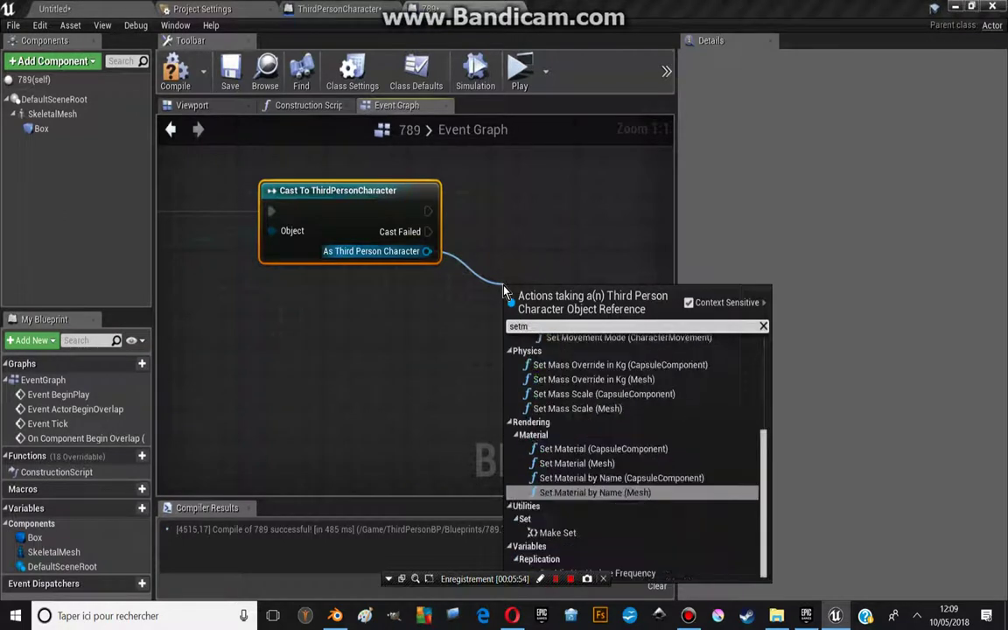
pyautogui.write('ate')
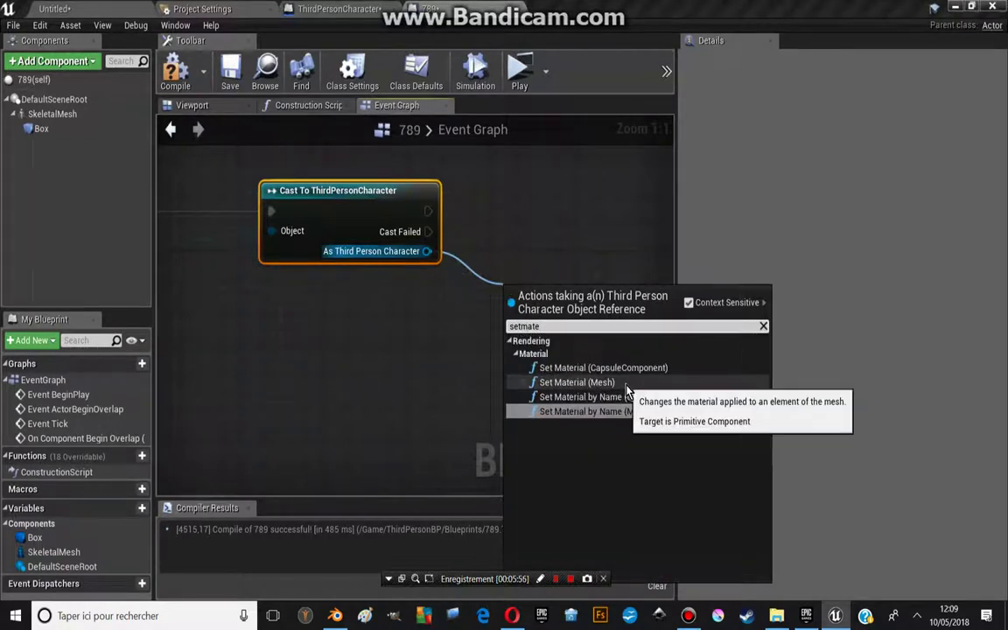
pyautogui.click(613, 383)
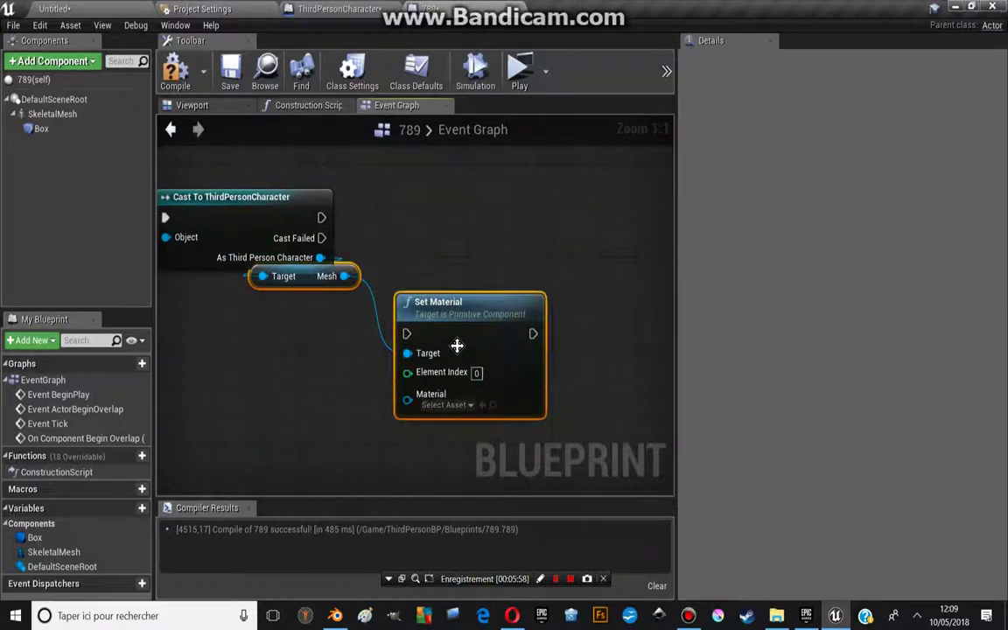
pyautogui.moveTo(457, 347); pyautogui.dragTo(563, 255)
pyautogui.moveTo(448, 182)
pyautogui.mouseDown()
pyautogui.moveTo(442, 259)
pyautogui.moveTo(439, 224)
pyautogui.moveTo(404, 334)
pyautogui.mouseUp()
pyautogui.moveTo(320, 257)
pyautogui.mouseDown()
pyautogui.moveTo(438, 207)
pyautogui.moveTo(392, 368)
pyautogui.mouseUp()
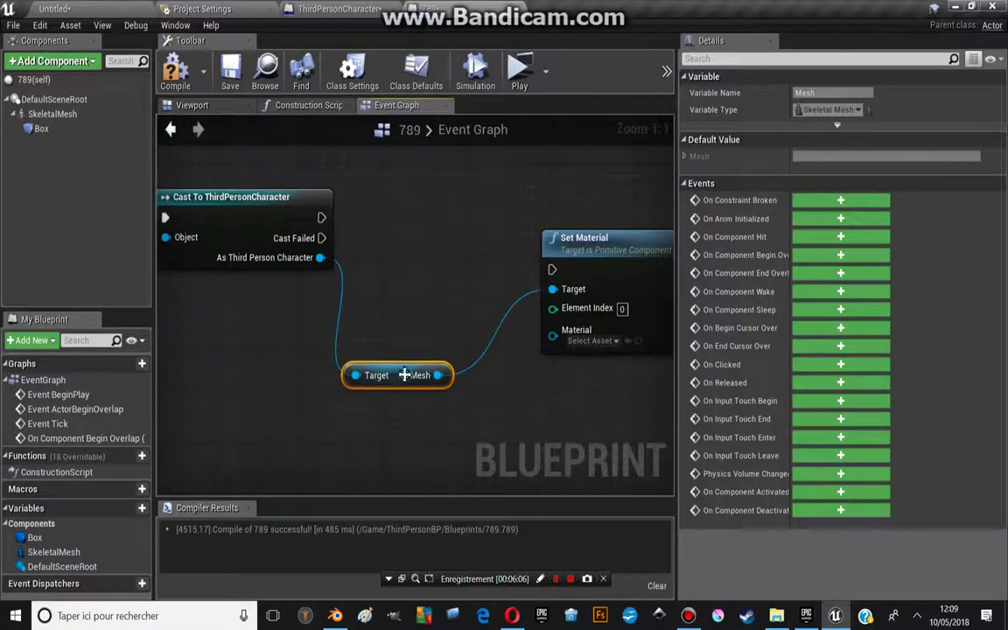
pyautogui.moveTo(472, 278)
pyautogui.mouseDown(button='right')
pyautogui.moveTo(454, 287)
pyautogui.moveTo(430, 272)
pyautogui.mouseUp(button='right')
pyautogui.moveTo(472, 295); pyautogui.dragTo(251, 254)
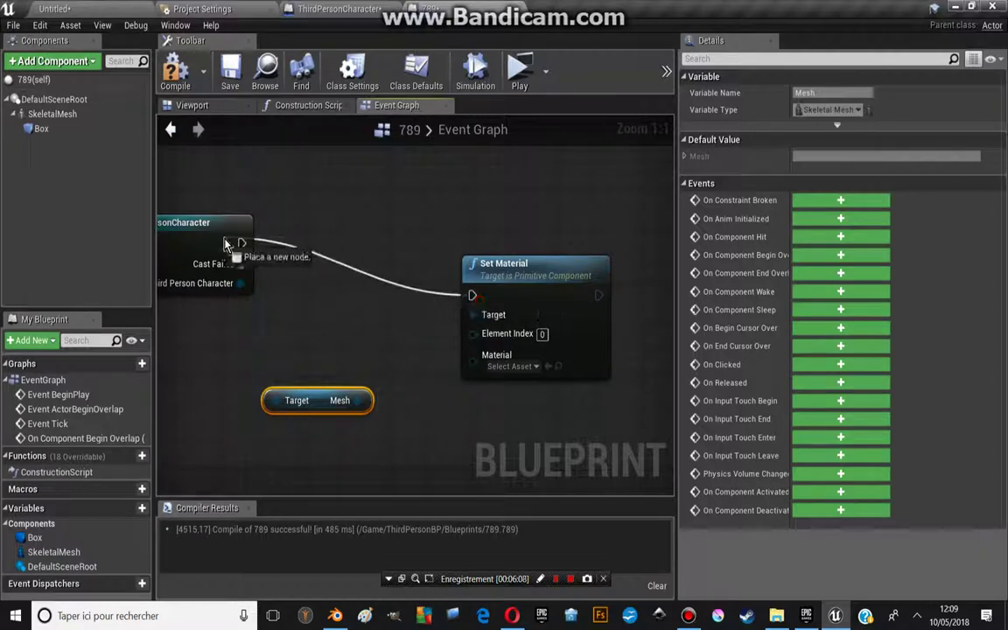
pyautogui.moveTo(358, 400); pyautogui.dragTo(473, 315)
pyautogui.moveTo(551, 297); pyautogui.dragTo(535, 236)
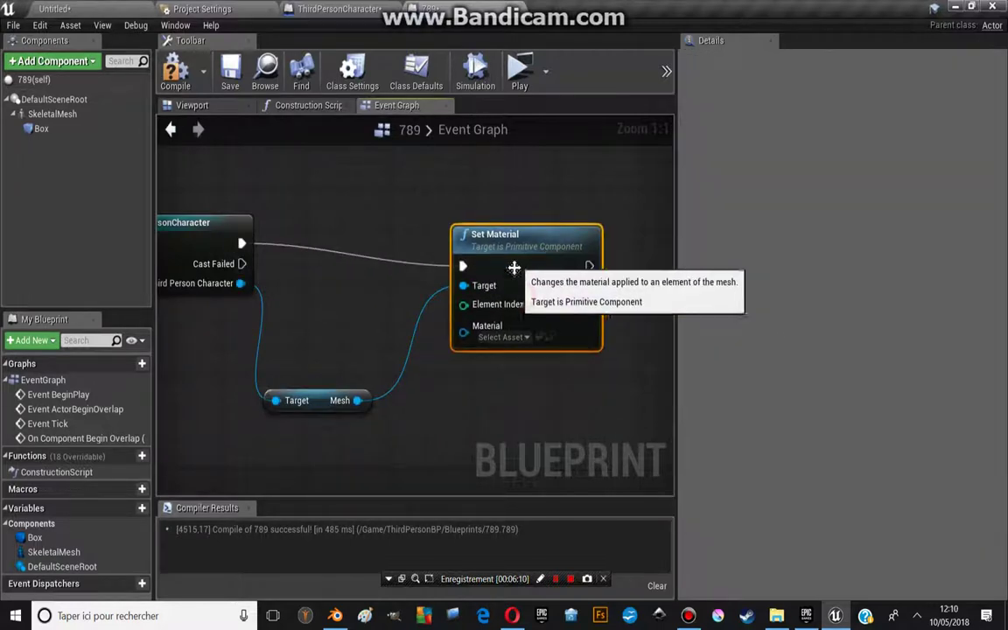
pyautogui.moveTo(535, 236); pyautogui.dragTo(532, 229, button='right')
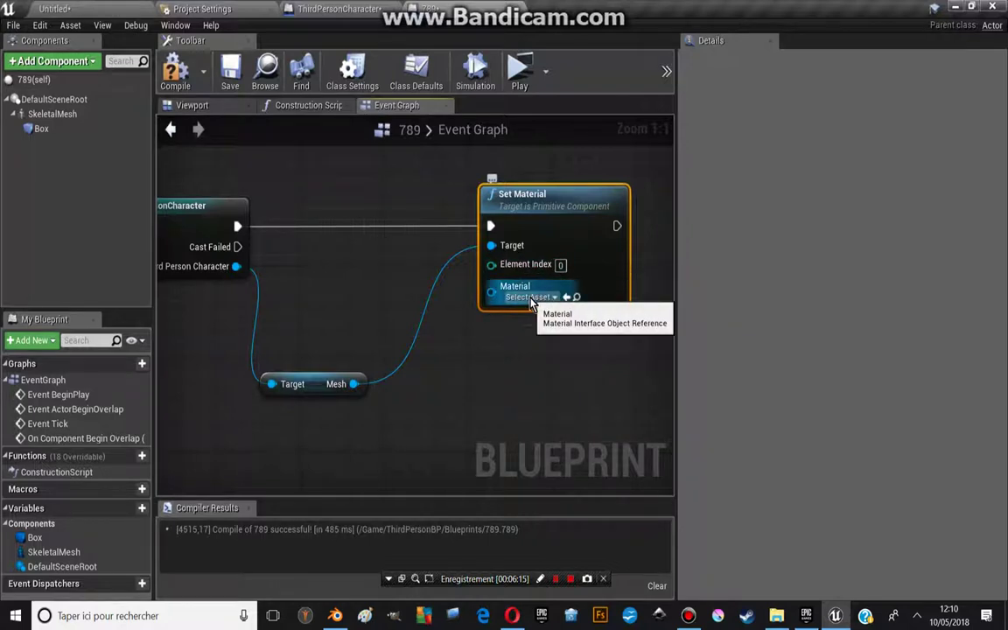
# Choose M_Tech_Hex_Tile for the Material pin, enlarging the asset list thumbnails to find it
pyautogui.click(530, 297)
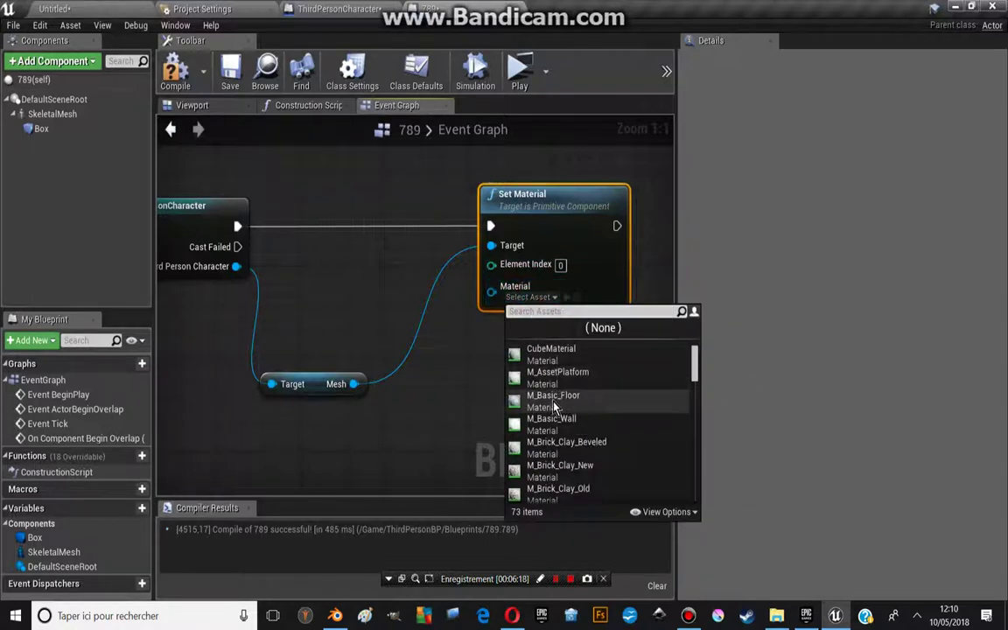
pyautogui.click(666, 512)
pyautogui.moveTo(661, 462); pyautogui.dragTo(707, 462)
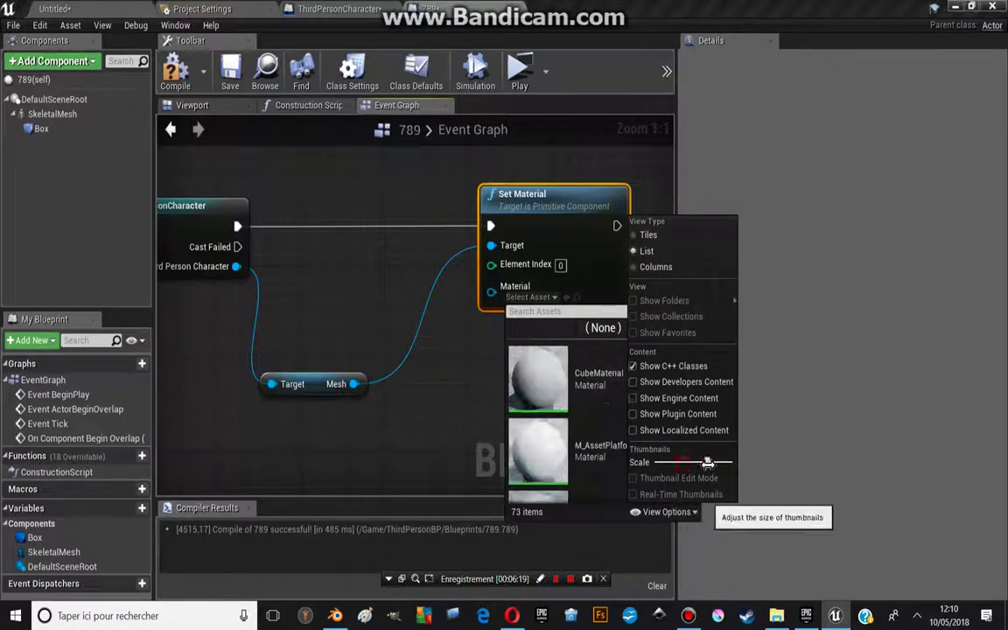
pyautogui.scroll(-2, 539, 397)
pyautogui.scroll(-2, 539, 394)
pyautogui.scroll(-2, 538, 386)
pyautogui.scroll(-2, 591, 436)
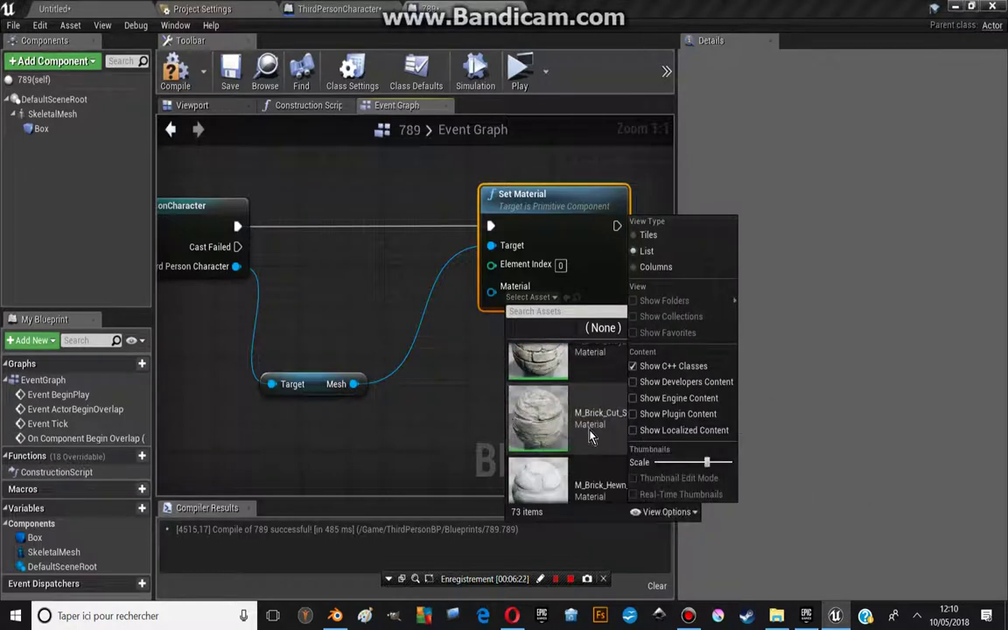
pyautogui.scroll(-2, 588, 438)
pyautogui.scroll(-1, 579, 442)
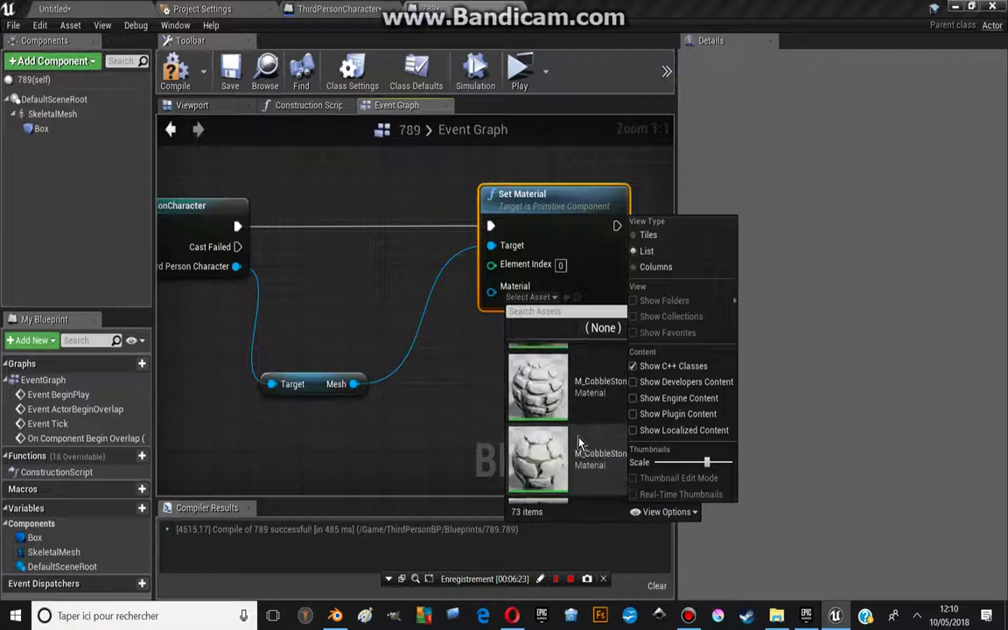
pyautogui.scroll(-2, 578, 442)
pyautogui.scroll(-2, 577, 441)
pyautogui.scroll(-2, 577, 439)
pyautogui.scroll(-2, 576, 437)
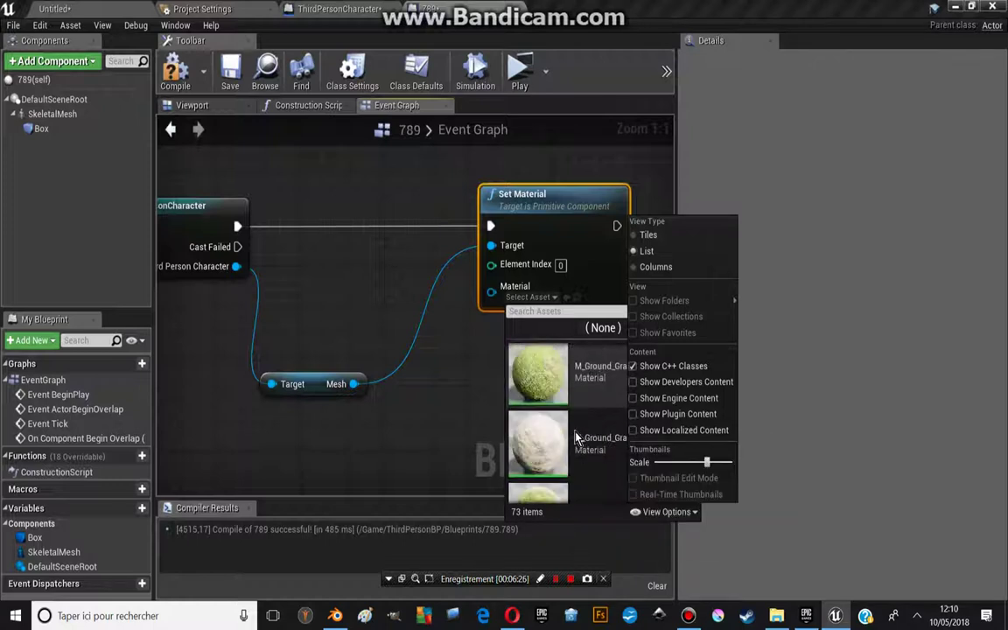
pyautogui.scroll(-2, 577, 437)
pyautogui.scroll(-2, 577, 436)
pyautogui.scroll(-2, 577, 433)
pyautogui.scroll(-2, 578, 431)
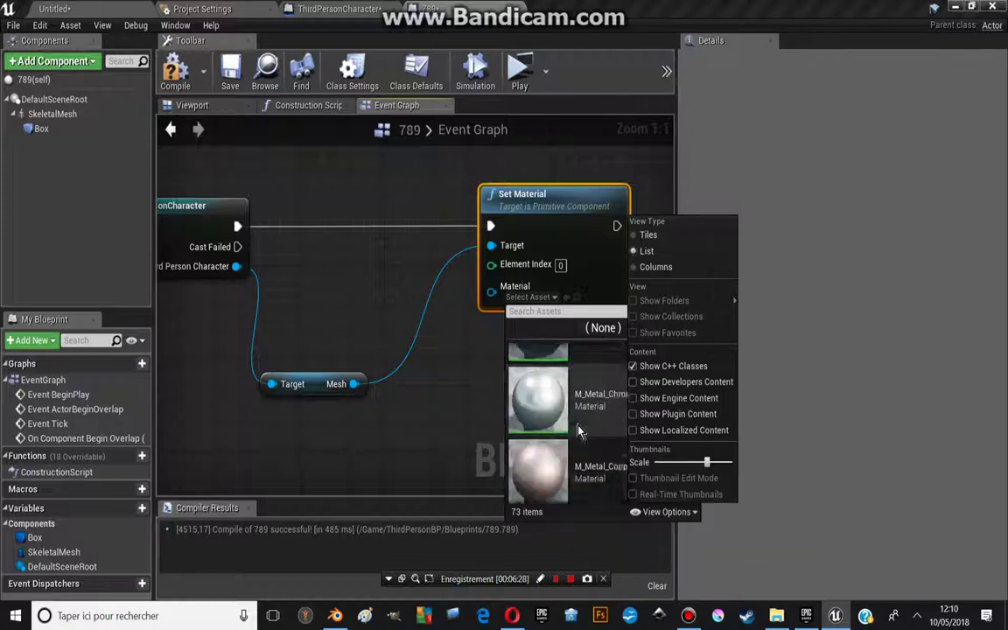
pyautogui.scroll(-2, 578, 432)
pyautogui.scroll(-2, 577, 436)
pyautogui.scroll(-2, 577, 439)
pyautogui.scroll(-2, 577, 443)
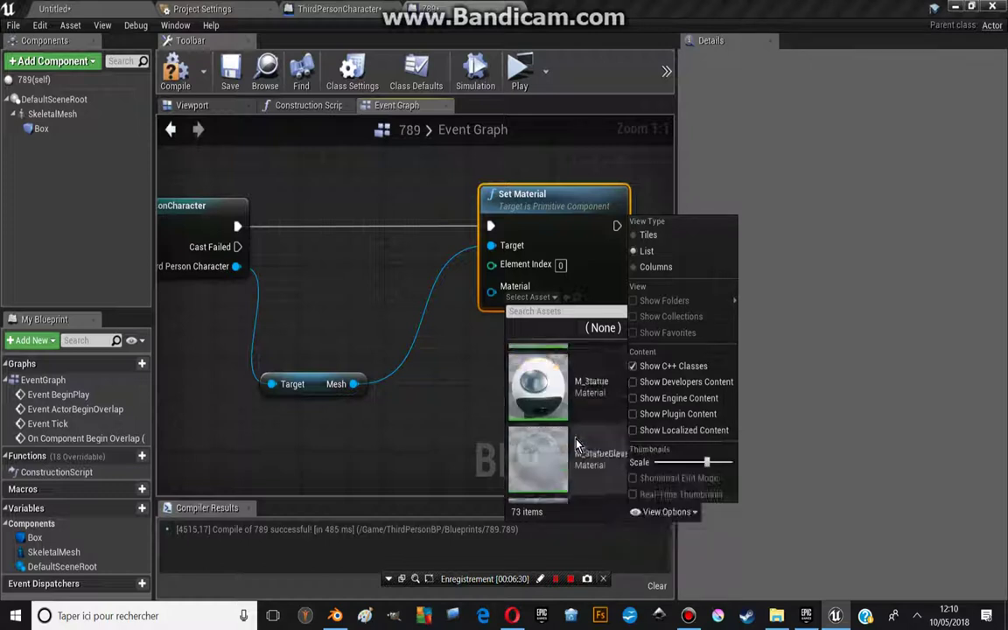
pyautogui.scroll(-2, 578, 443)
pyautogui.scroll(-1, 582, 446)
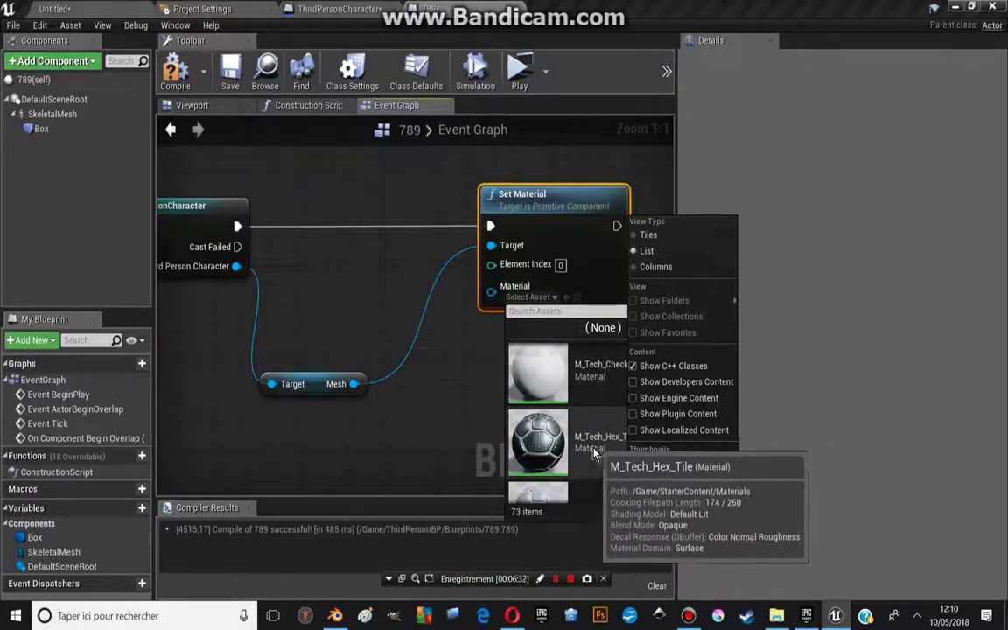
pyautogui.click(593, 452)
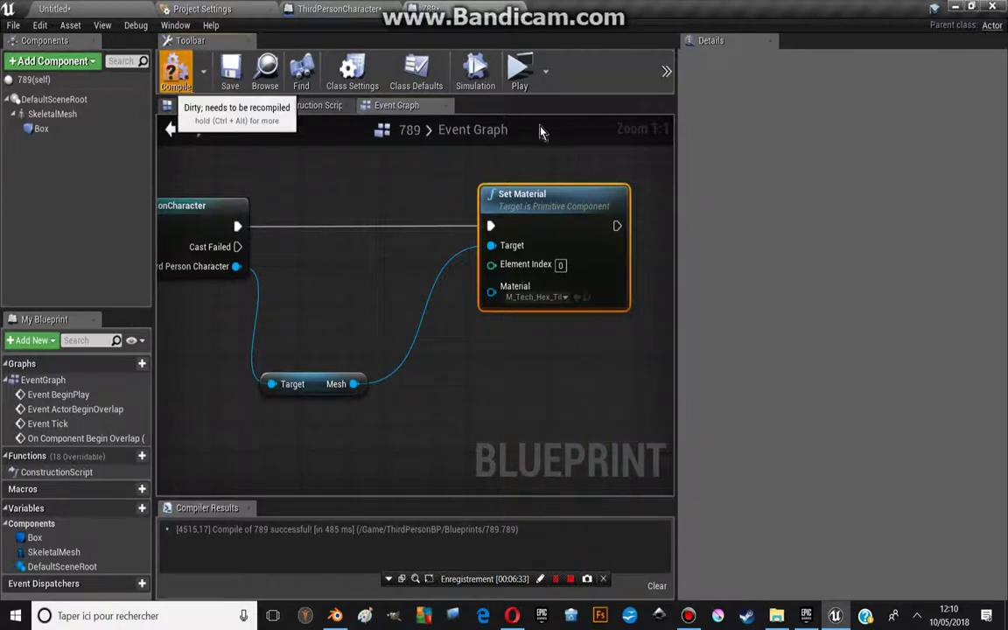
# Compile 789, launch a Standalone Game preview, and move the character with W
pyautogui.click(519, 70)
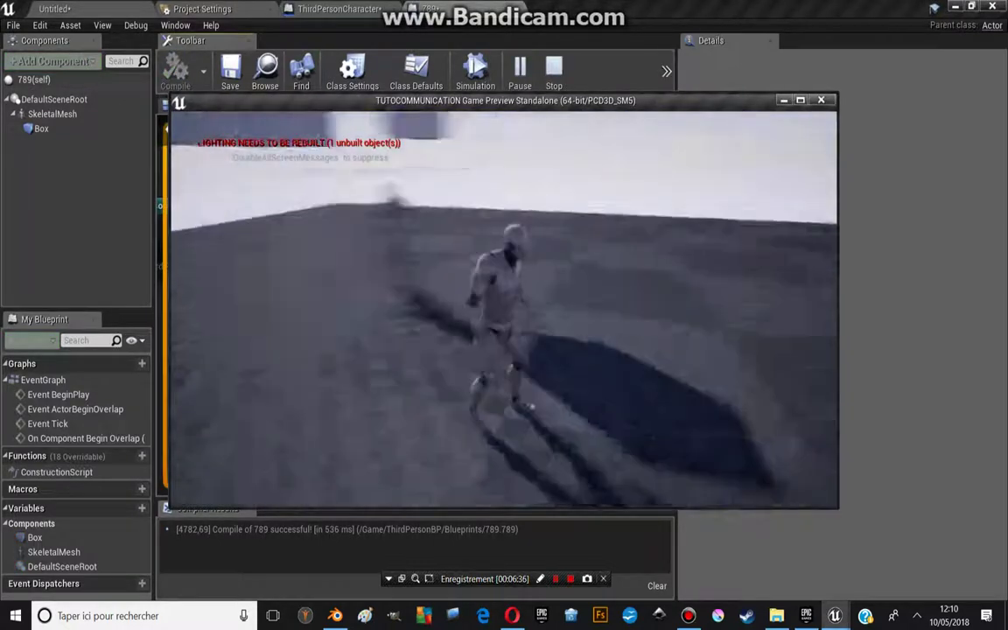
pyautogui.press('w')
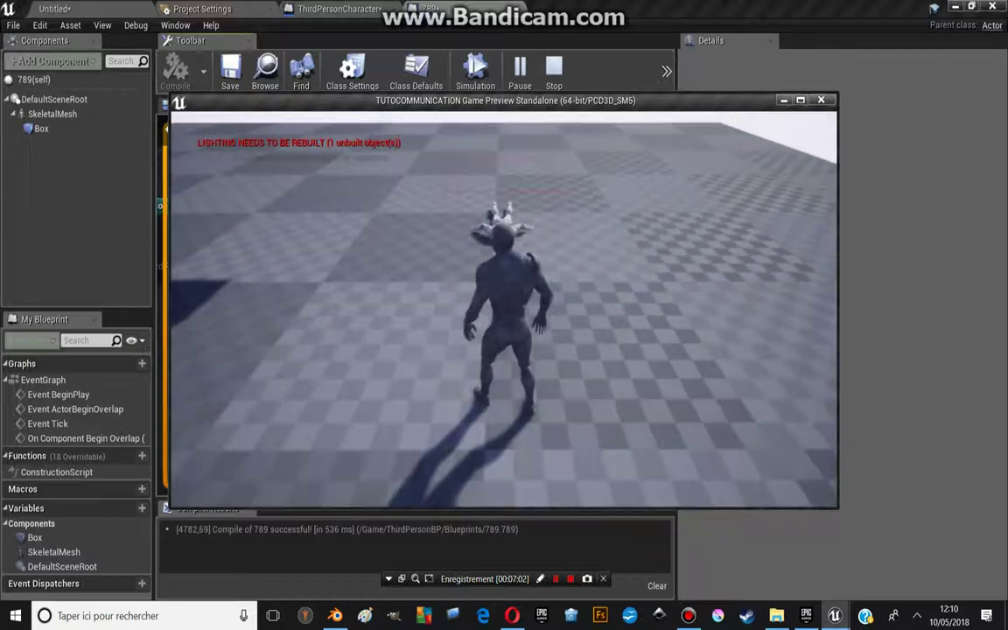
pyautogui.press('Escape')
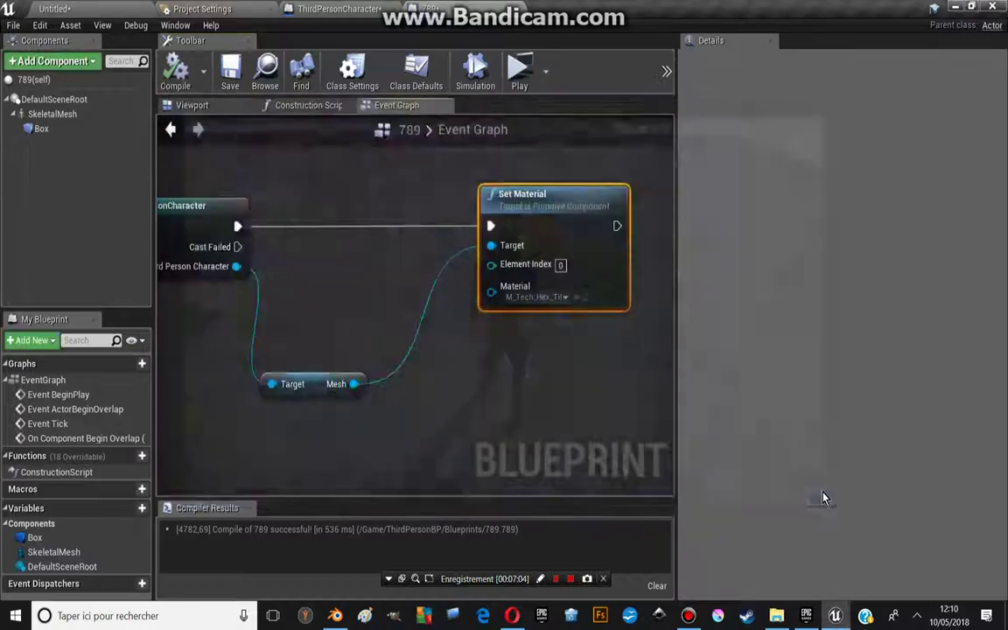
pyautogui.scroll(-2, 378, 324)
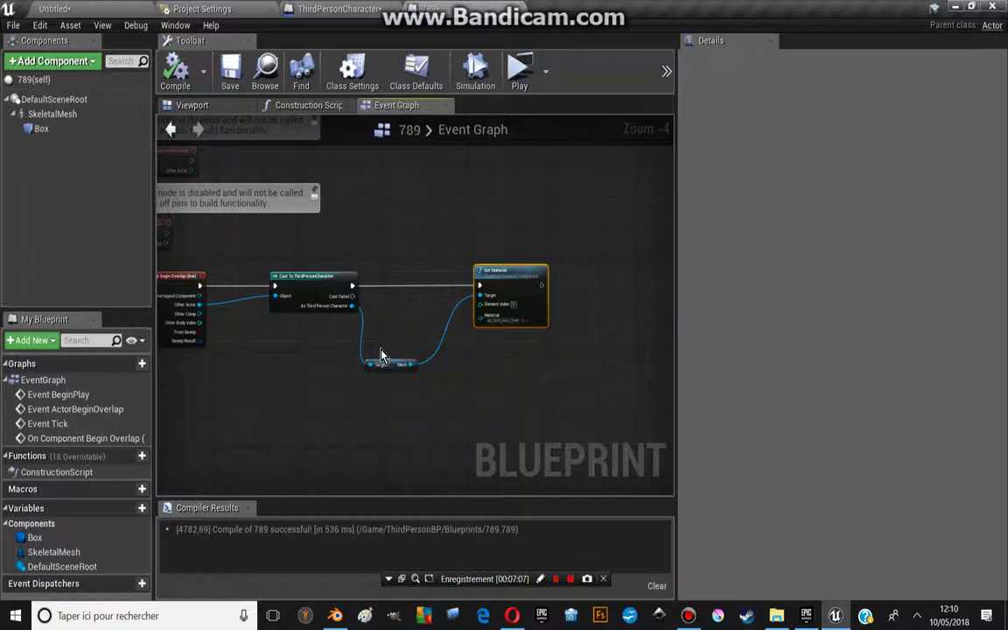
pyautogui.moveTo(410, 320); pyautogui.dragTo(483, 305, button='right')
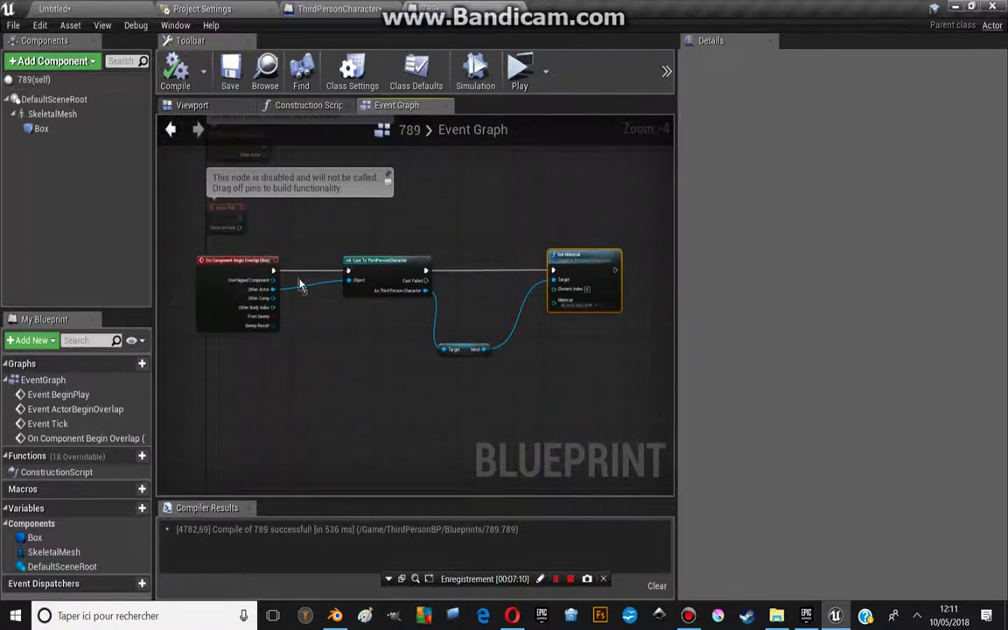
pyautogui.moveTo(299, 286); pyautogui.dragTo(349, 276, button='right')
pyautogui.scroll(4, 307, 302)
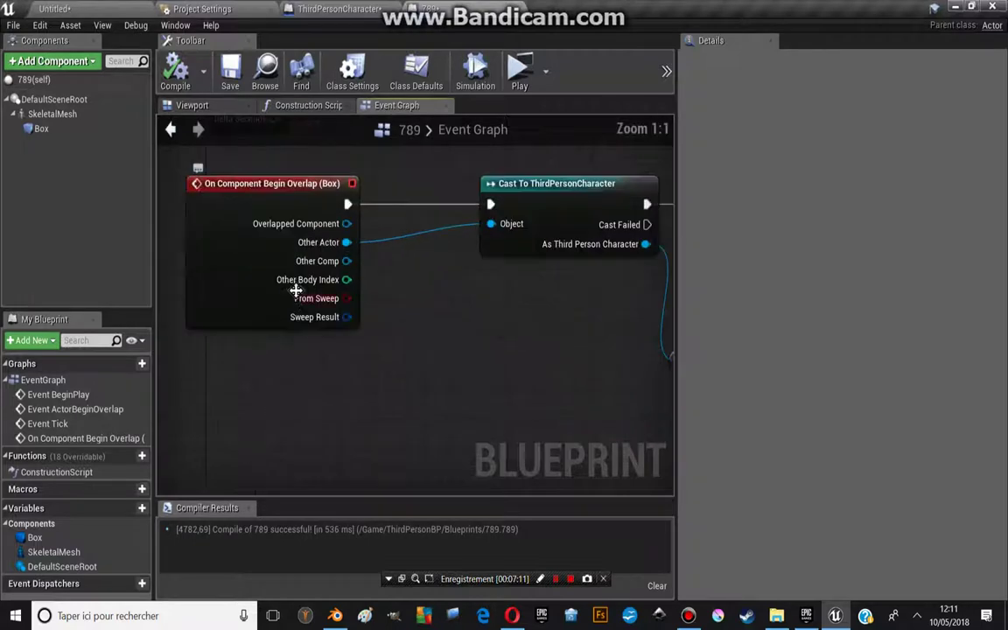
pyautogui.moveTo(232, 219); pyautogui.dragTo(253, 220)
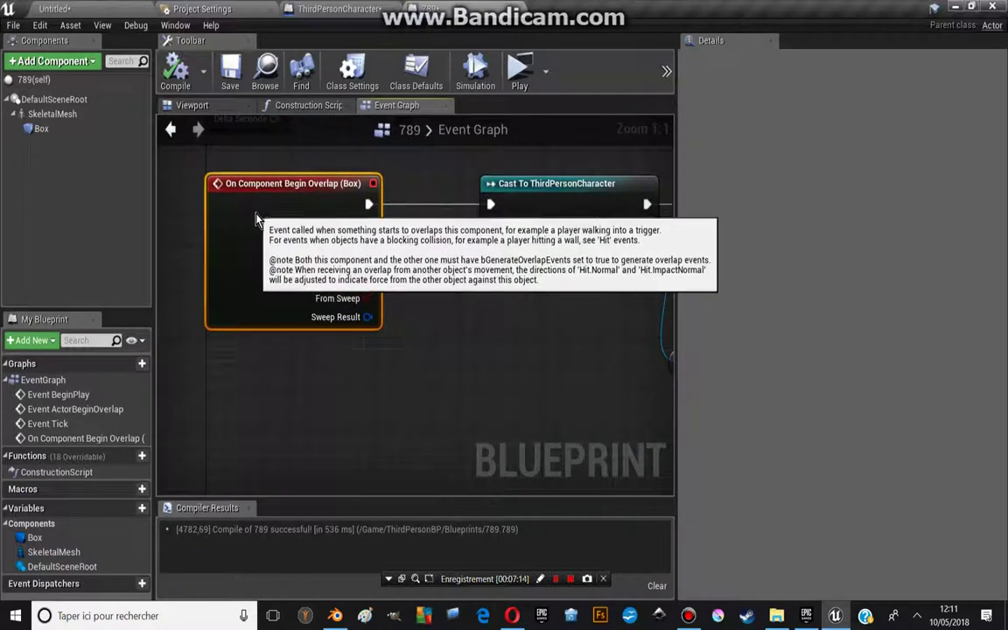
pyautogui.scroll(-2, 377, 300)
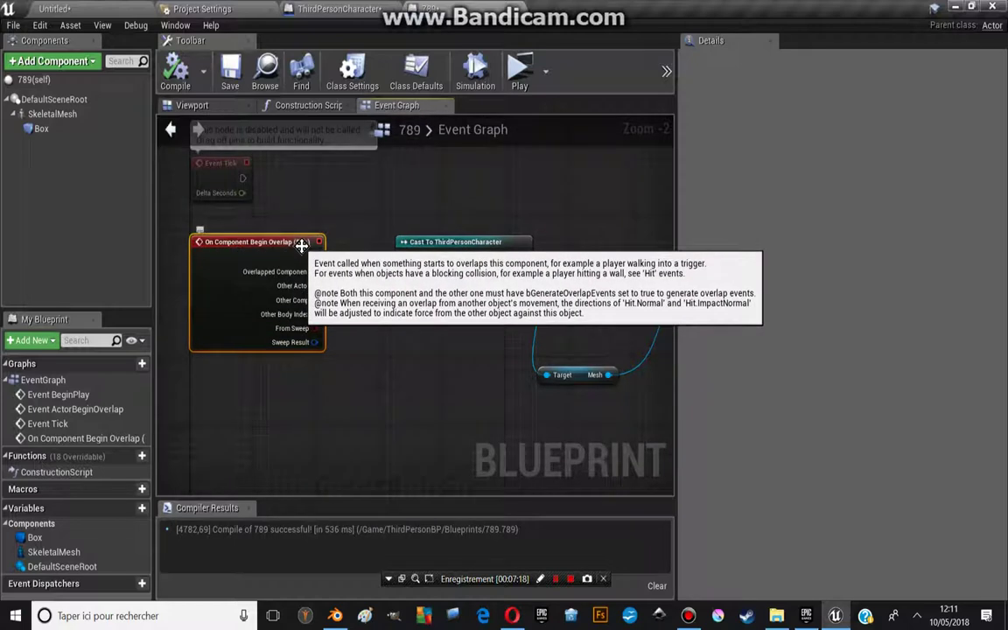
pyautogui.moveTo(424, 269); pyautogui.dragTo(306, 287, button='right')
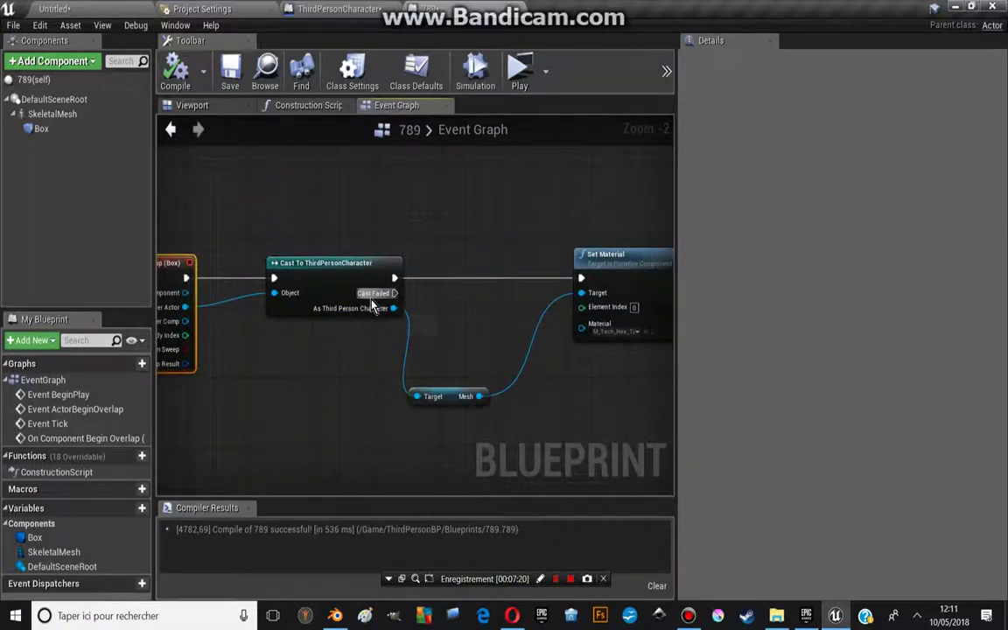
pyautogui.moveTo(424, 318); pyautogui.dragTo(406, 313, button='right')
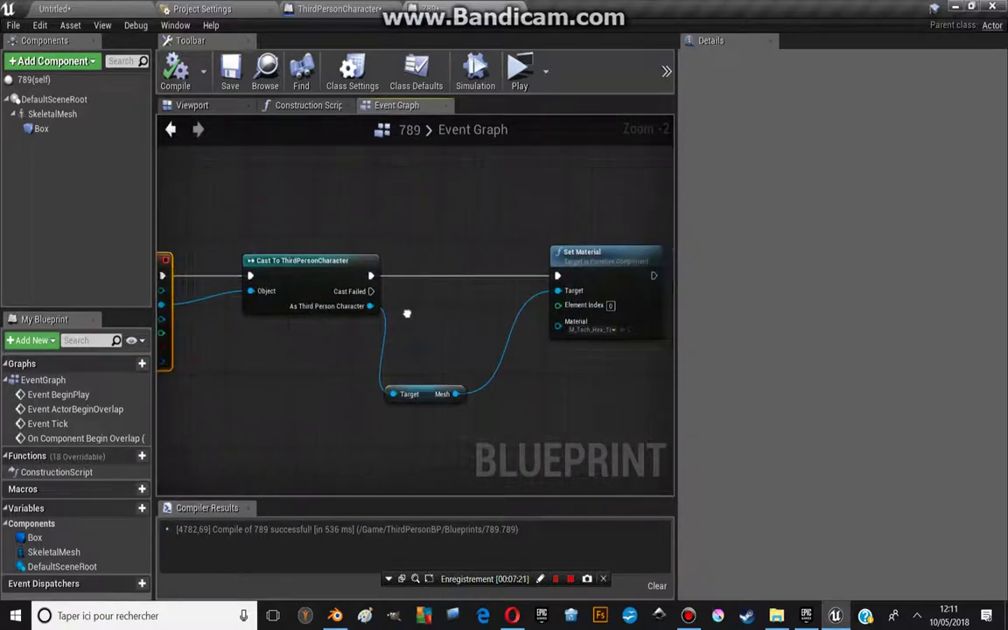
pyautogui.click(568, 278)
pyautogui.moveTo(342, 297)
pyautogui.mouseDown(button='right')
pyautogui.moveTo(439, 324)
pyautogui.moveTo(295, 315)
pyautogui.mouseUp(button='right')
pyautogui.scroll(-2, 420, 323)
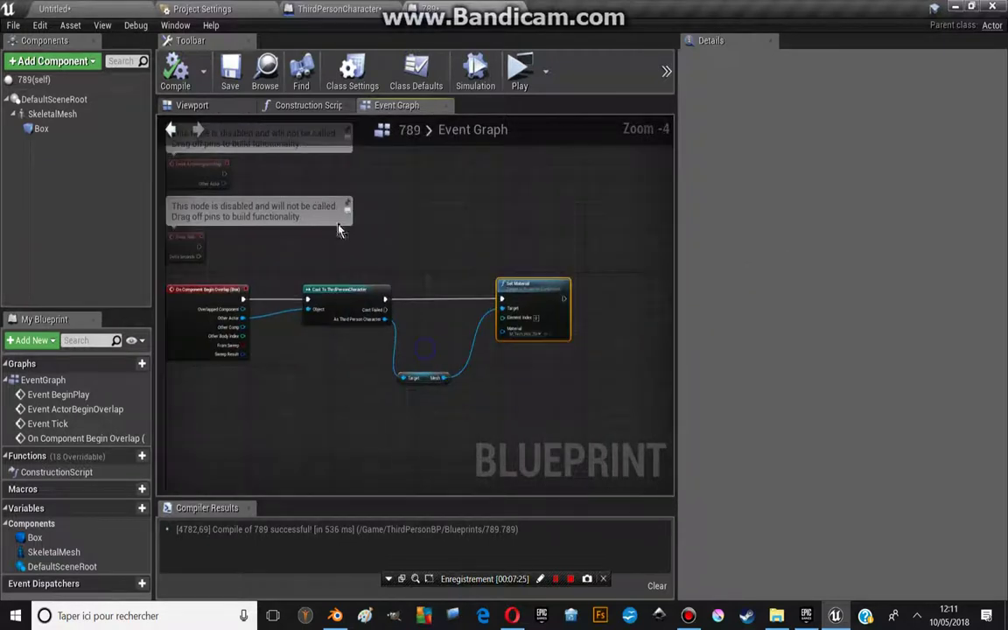
pyautogui.click(364, 9)
# Navigate the ThirdPersonCharacter graph to inspect the End Overlap, Print String and BeginPlay binding nodes
pyautogui.scroll(-2, 472, 401)
pyautogui.scroll(-1, 452, 373)
pyautogui.moveTo(452, 373); pyautogui.dragTo(490, 351, button='right')
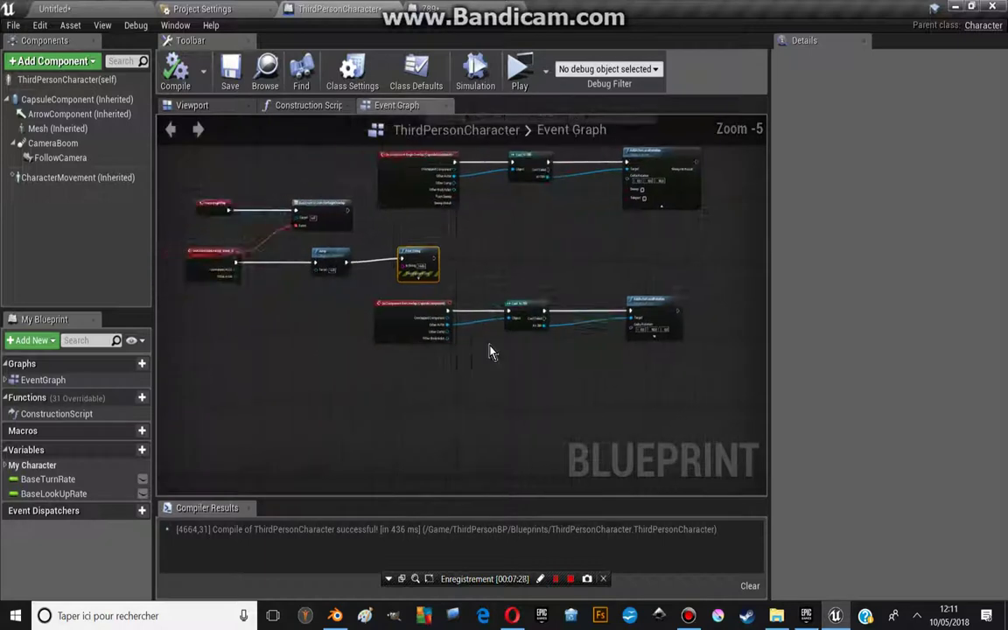
pyautogui.scroll(3, 451, 330)
pyautogui.click(306, 261)
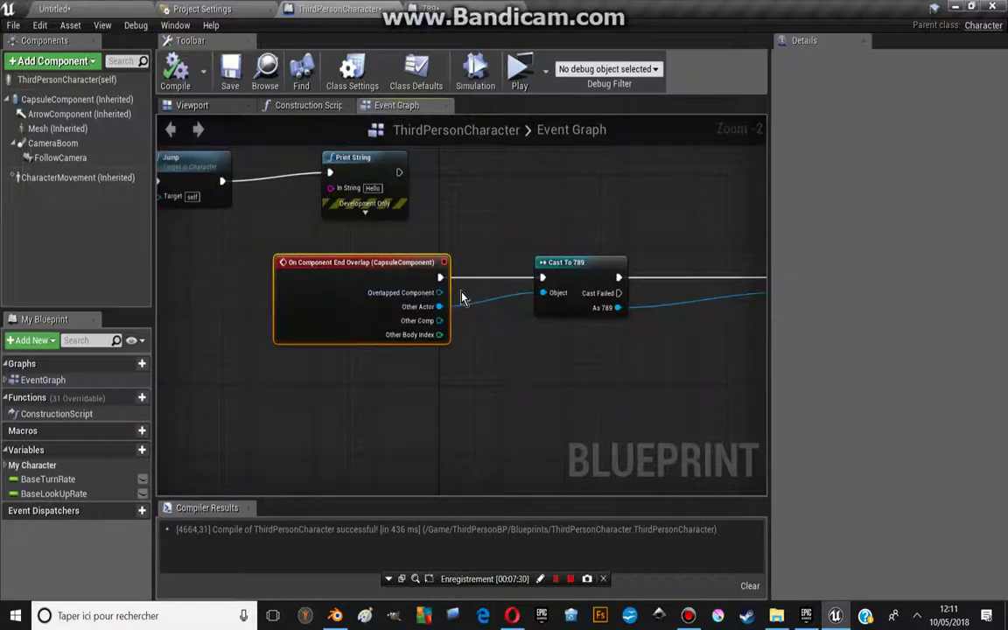
pyautogui.moveTo(462, 299); pyautogui.dragTo(628, 360, button='right')
pyautogui.click(516, 221)
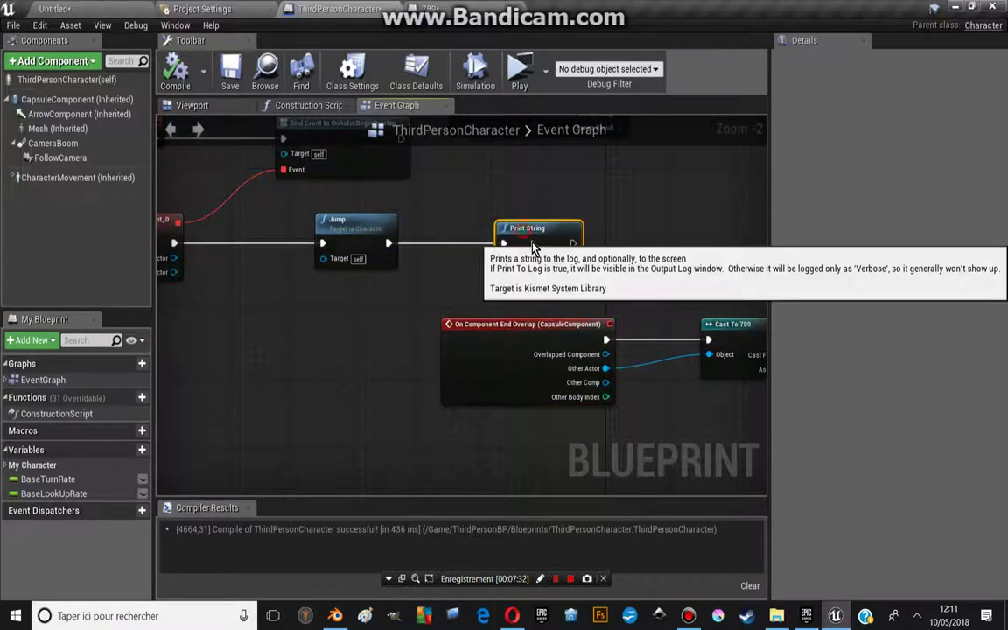
pyautogui.moveTo(525, 262); pyautogui.dragTo(615, 358, button='right')
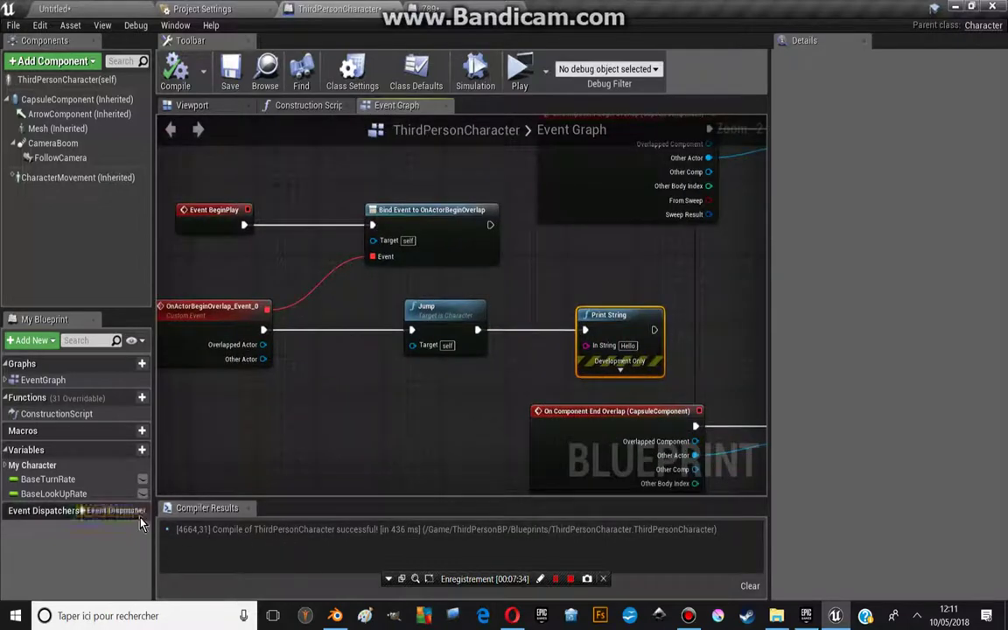
# Create an event dispatcher named ROT and add a new input parameter to it
pyautogui.click(140, 515)
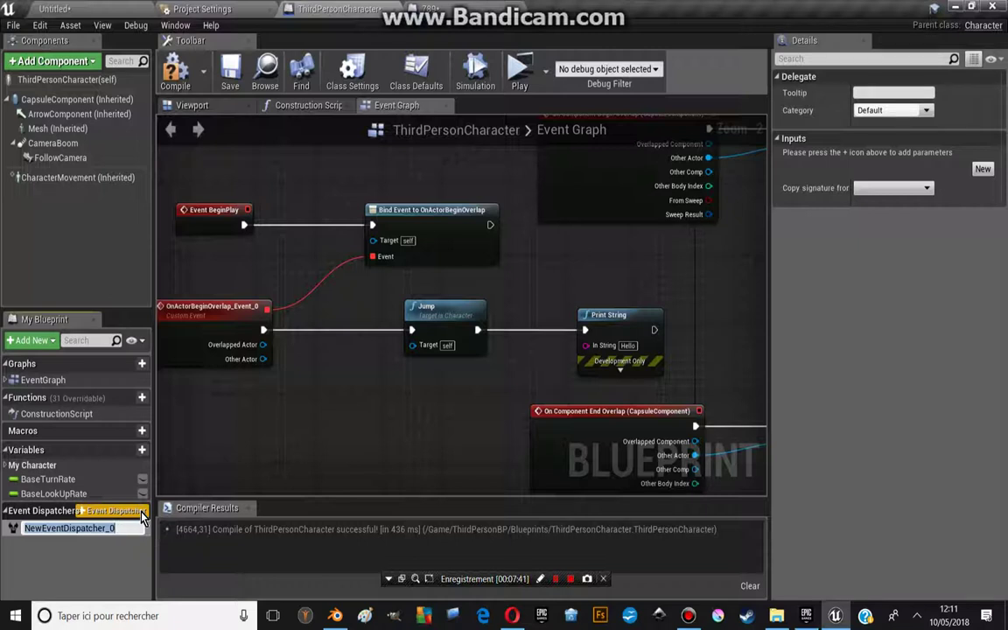
pyautogui.write('ROT')
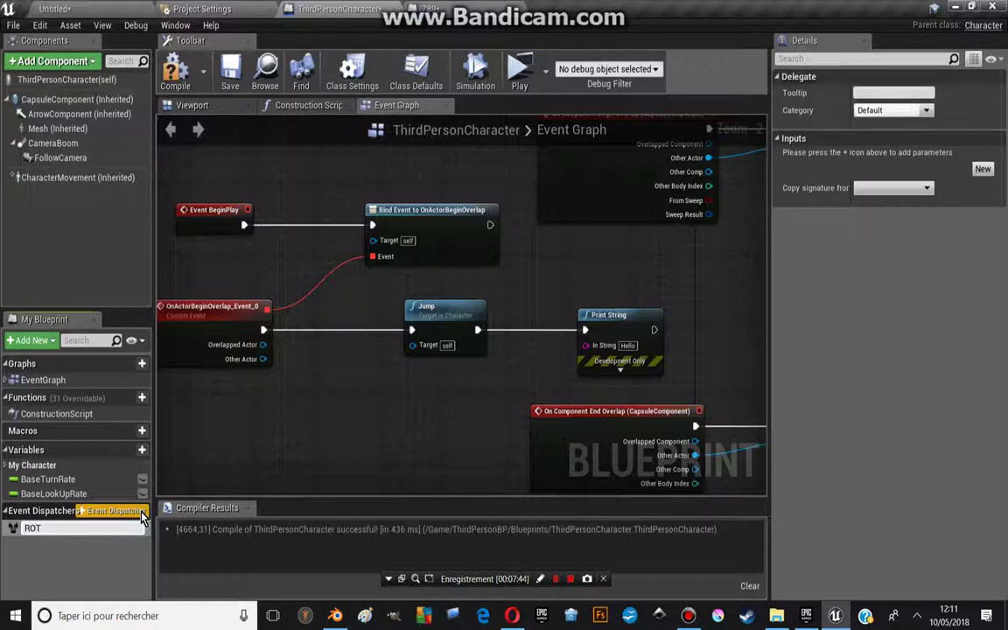
pyautogui.press('Return')
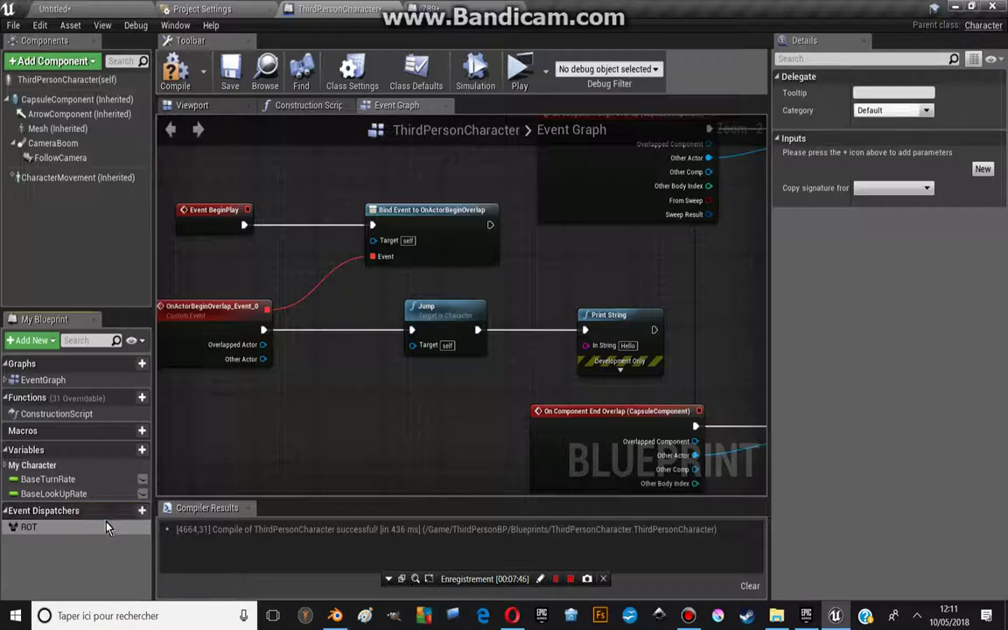
pyautogui.moveTo(299, 475); pyautogui.dragTo(331, 327, button='right')
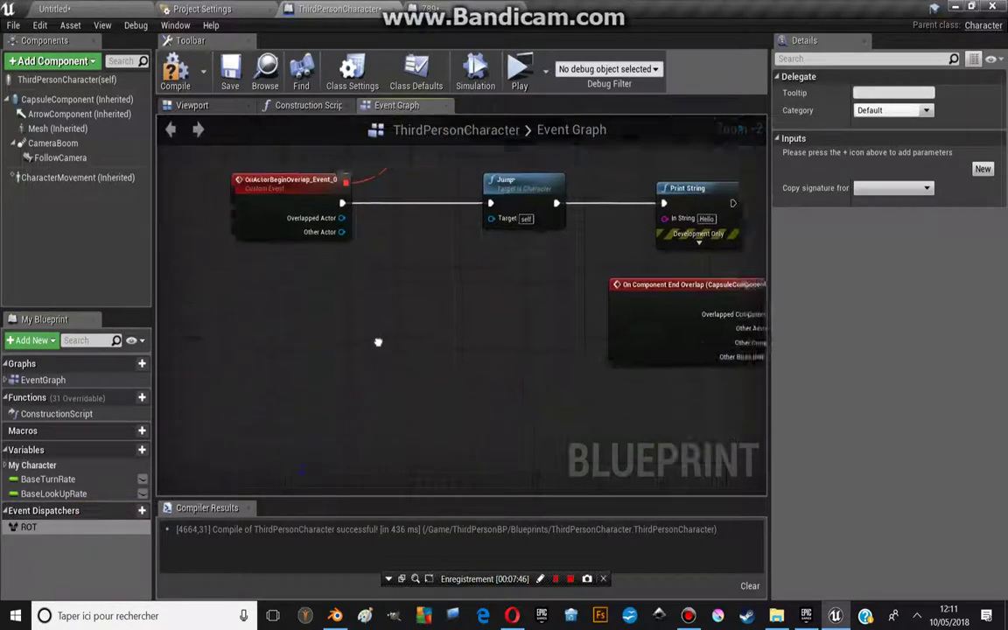
pyautogui.click(33, 527)
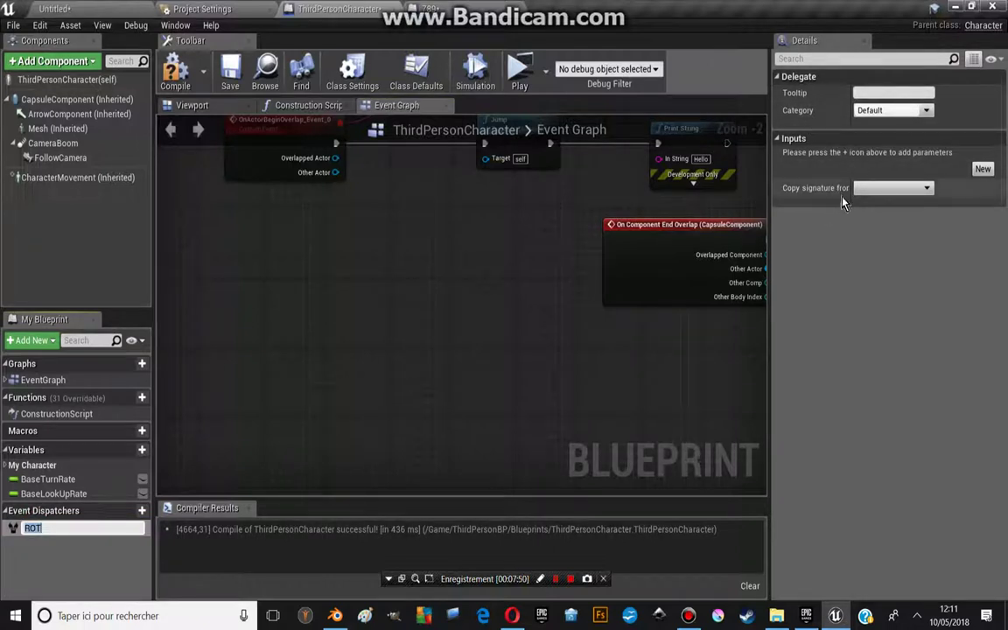
pyautogui.click(982, 169)
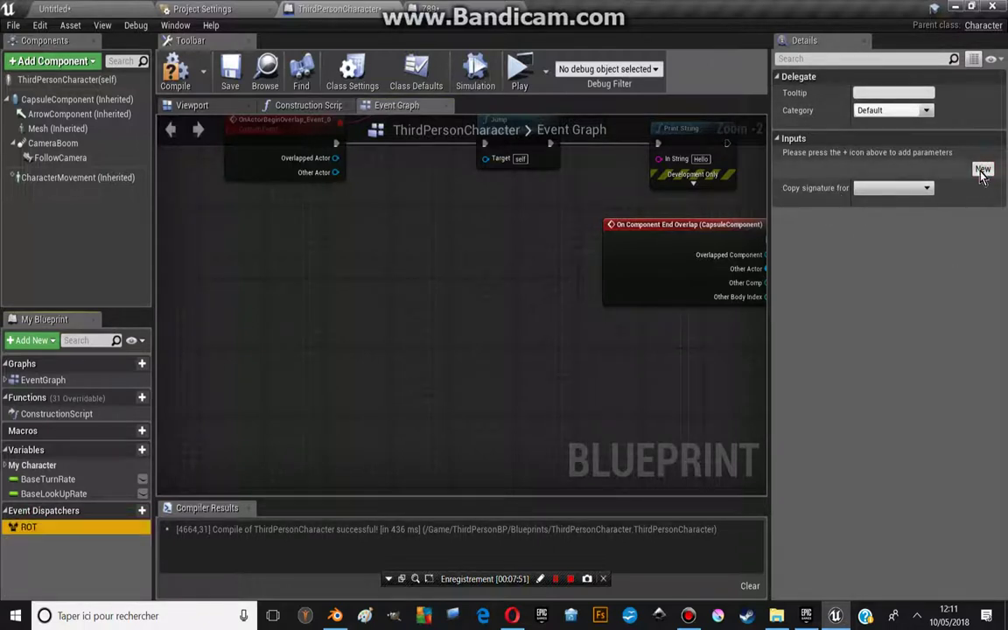
# Change the type of ROT's NewParam input from Boolean to Vector
pyautogui.click(901, 154)
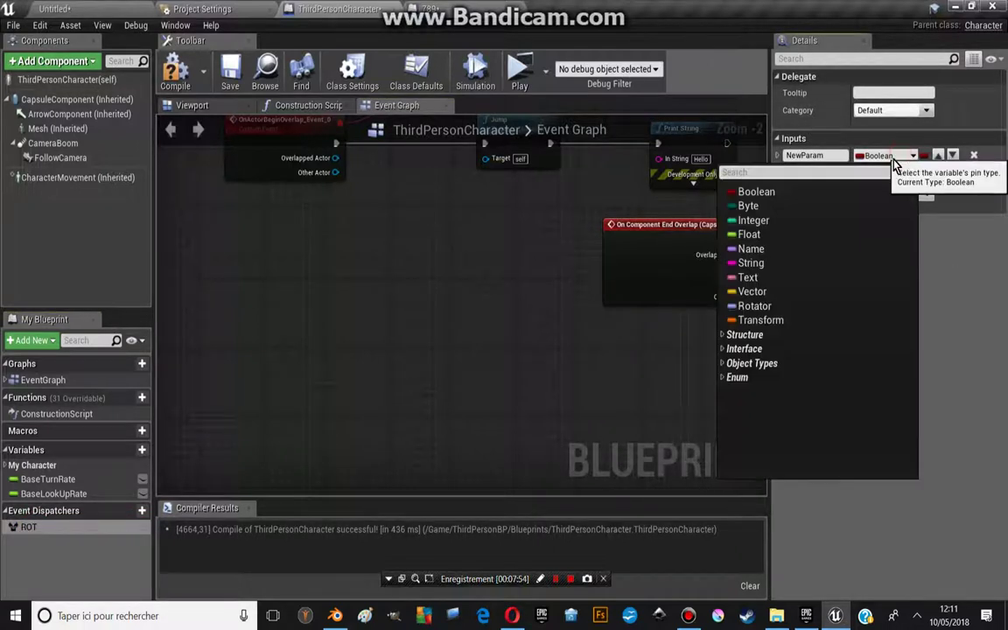
pyautogui.click(750, 292)
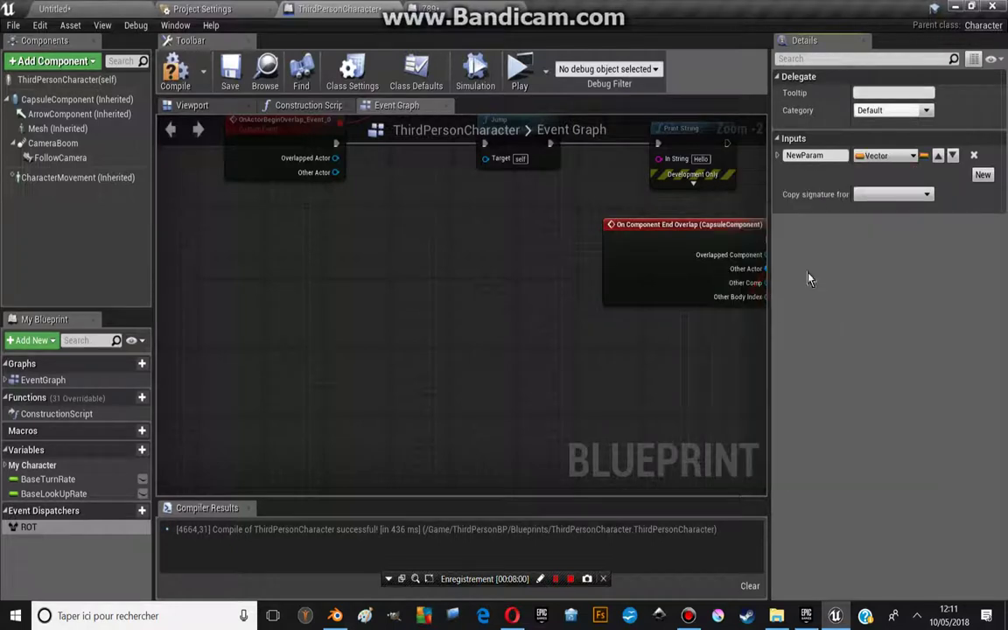
pyautogui.click(777, 156)
pyautogui.click(777, 157)
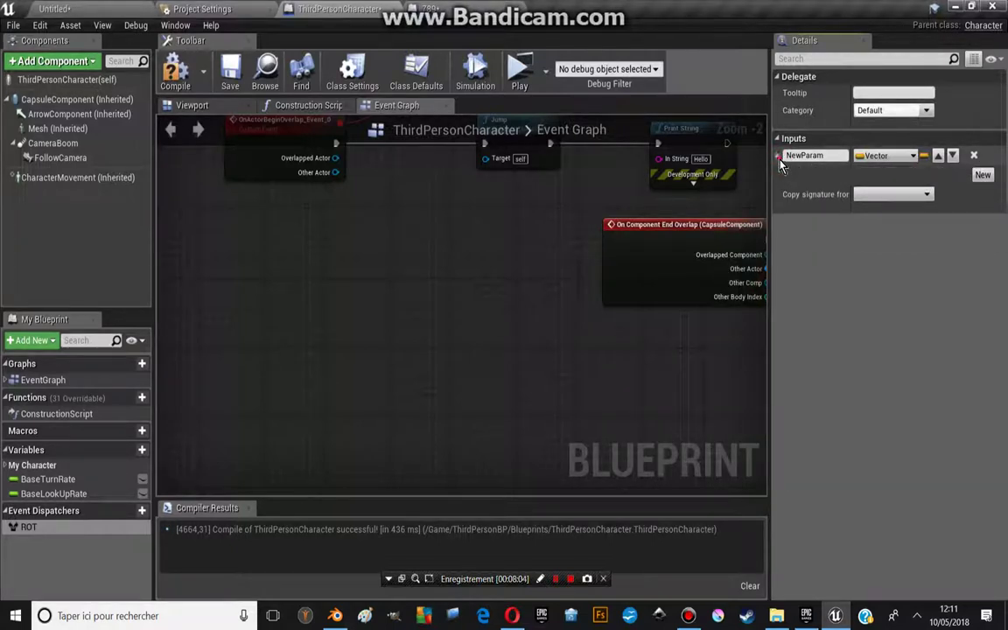
pyautogui.moveTo(436, 437); pyautogui.dragTo(341, 425, button='right')
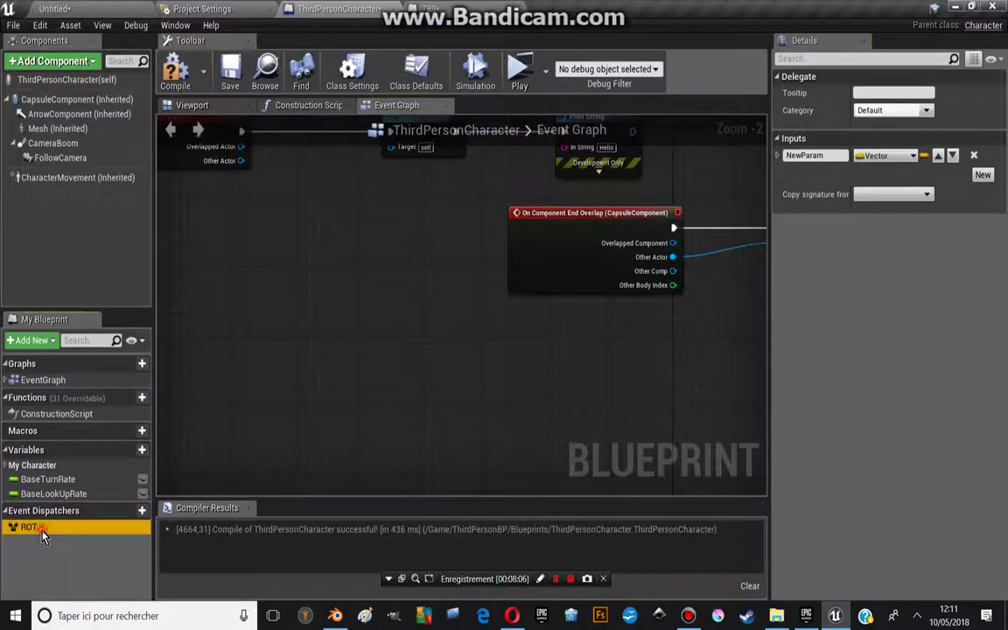
pyautogui.moveTo(55, 526)
pyautogui.mouseDown()
pyautogui.moveTo(388, 420)
pyautogui.moveTo(394, 383)
pyautogui.mouseUp()
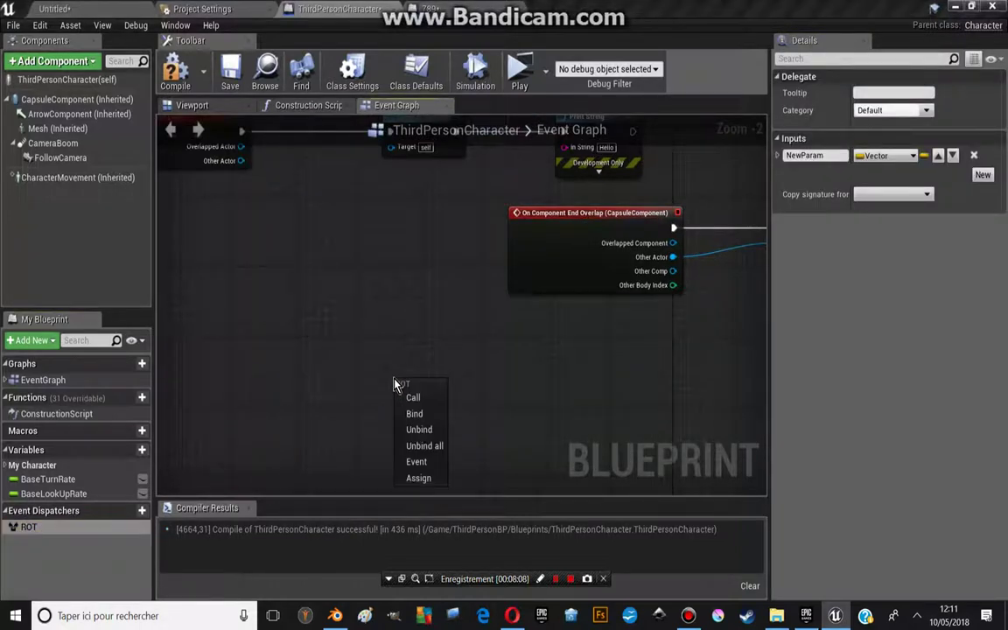
pyautogui.click(417, 461)
pyautogui.click(453, 334)
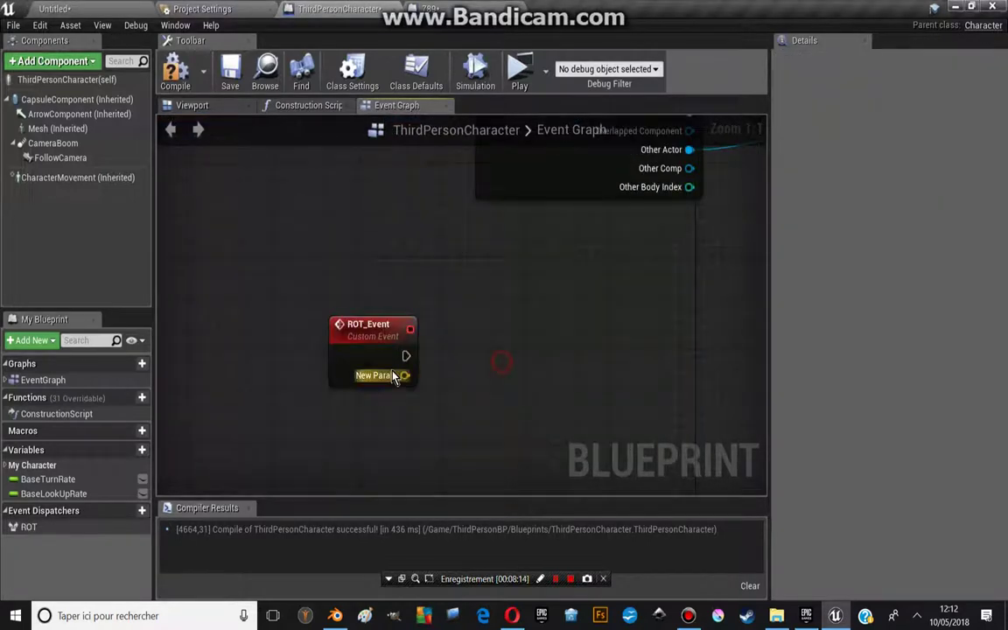
pyautogui.moveTo(371, 355)
pyautogui.mouseDown()
pyautogui.moveTo(371, 331)
pyautogui.moveTo(381, 368)
pyautogui.moveTo(487, 394)
pyautogui.mouseUp()
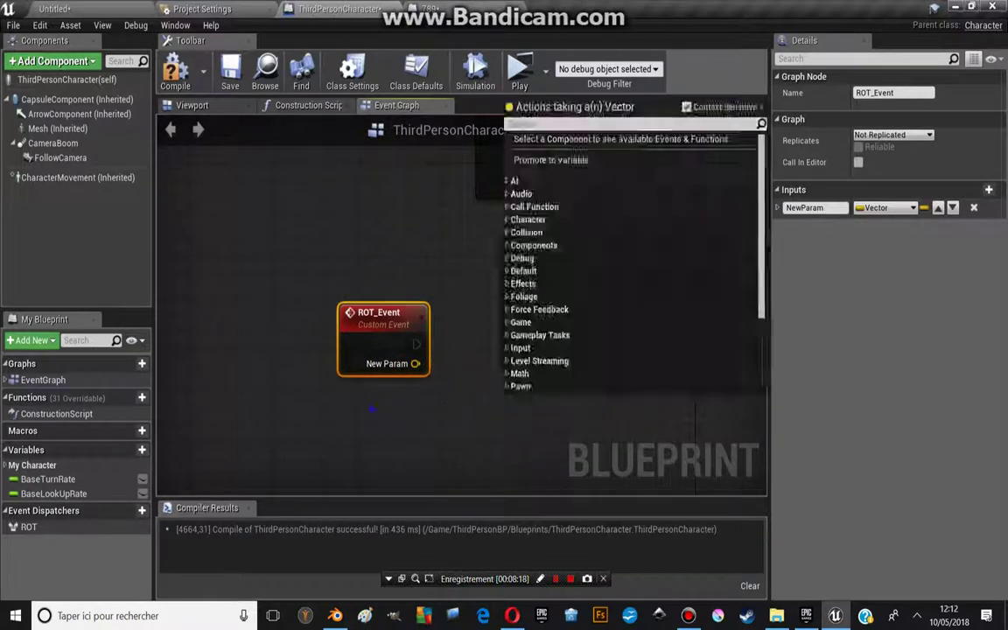
pyautogui.moveTo(376, 388); pyautogui.dragTo(341, 424, button='right')
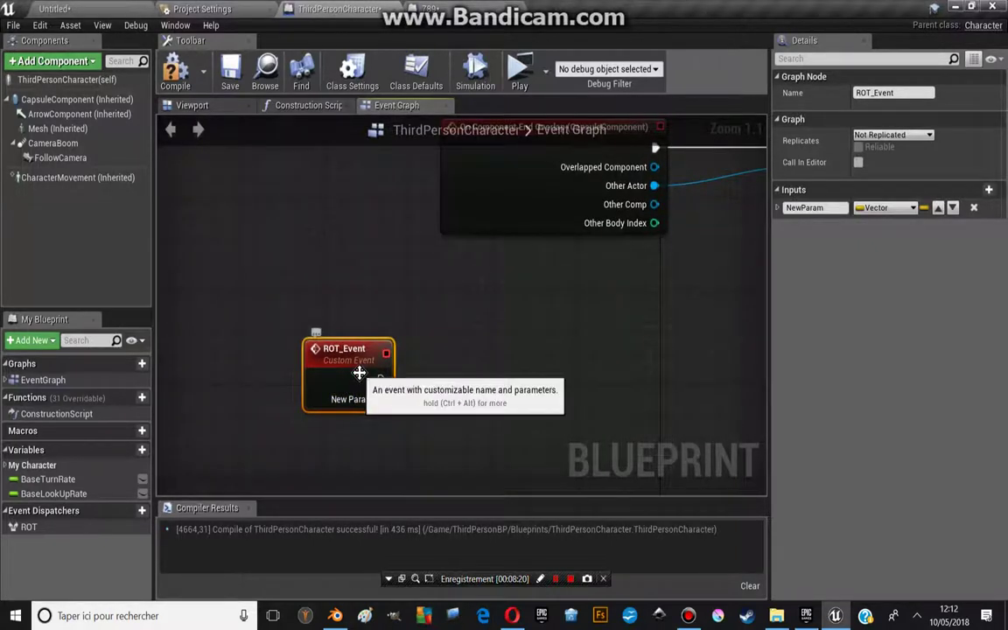
pyautogui.press('Delete')
pyautogui.scroll(-2, 577, 295)
pyautogui.scroll(-2, 479, 414)
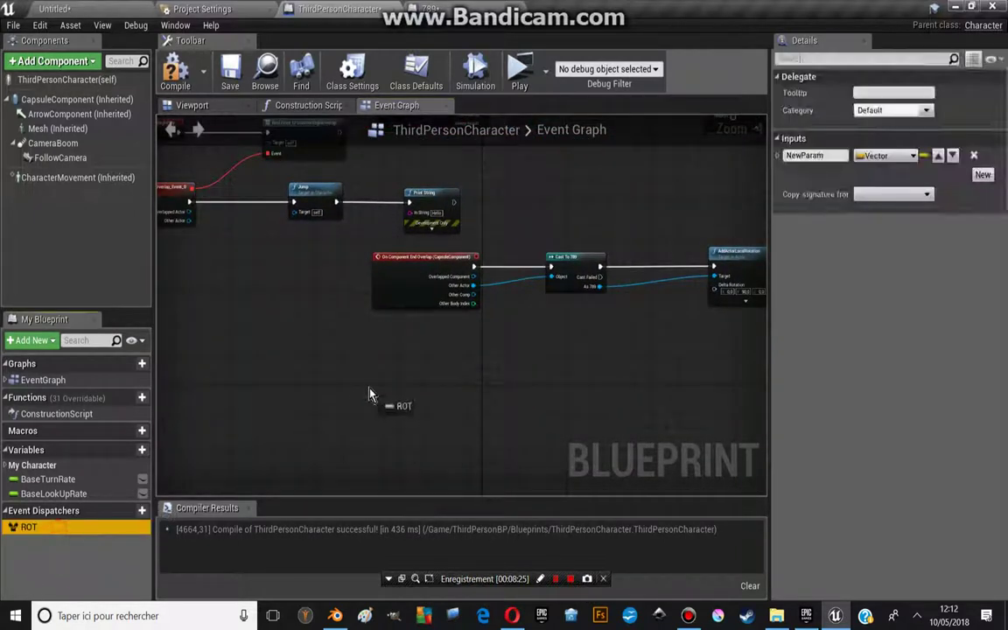
# Add a Call ROT node and place it just below AddActorLocalRotation
pyautogui.moveTo(59, 531)
pyautogui.mouseDown()
pyautogui.moveTo(371, 396)
pyautogui.moveTo(599, 359)
pyautogui.mouseUp()
pyautogui.click(387, 407)
pyautogui.scroll(3, 429, 383)
pyautogui.scroll(-3, 598, 359)
pyautogui.moveTo(570, 300)
pyautogui.mouseDown(button='right')
pyautogui.moveTo(347, 323)
pyautogui.moveTo(495, 385)
pyautogui.mouseUp(button='right')
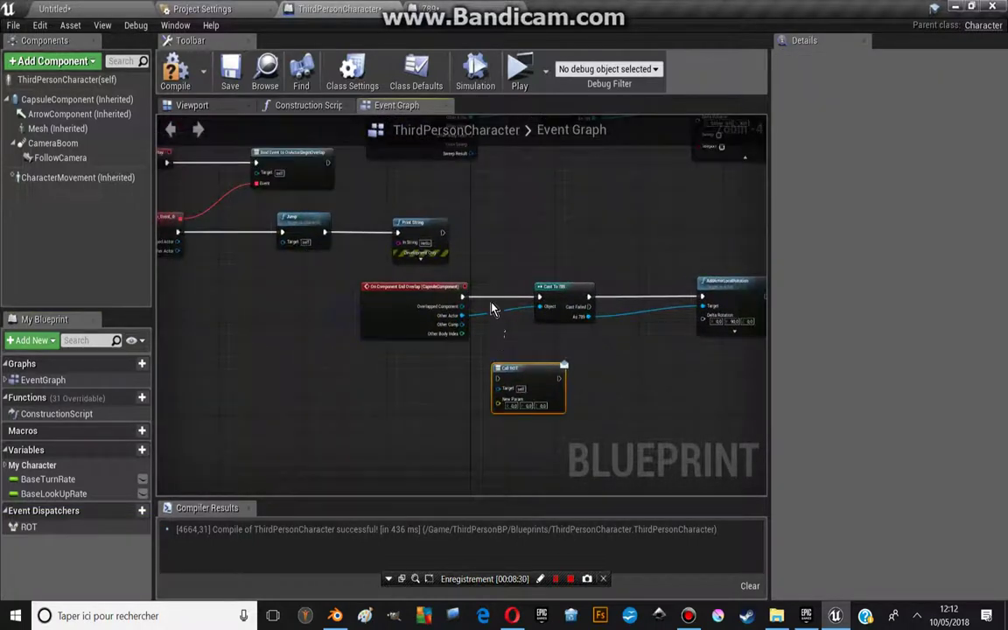
pyautogui.moveTo(507, 423); pyautogui.dragTo(539, 219)
pyautogui.moveTo(540, 218); pyautogui.dragTo(401, 321, button='right')
pyautogui.moveTo(321, 234); pyautogui.dragTo(253, 114, button='right')
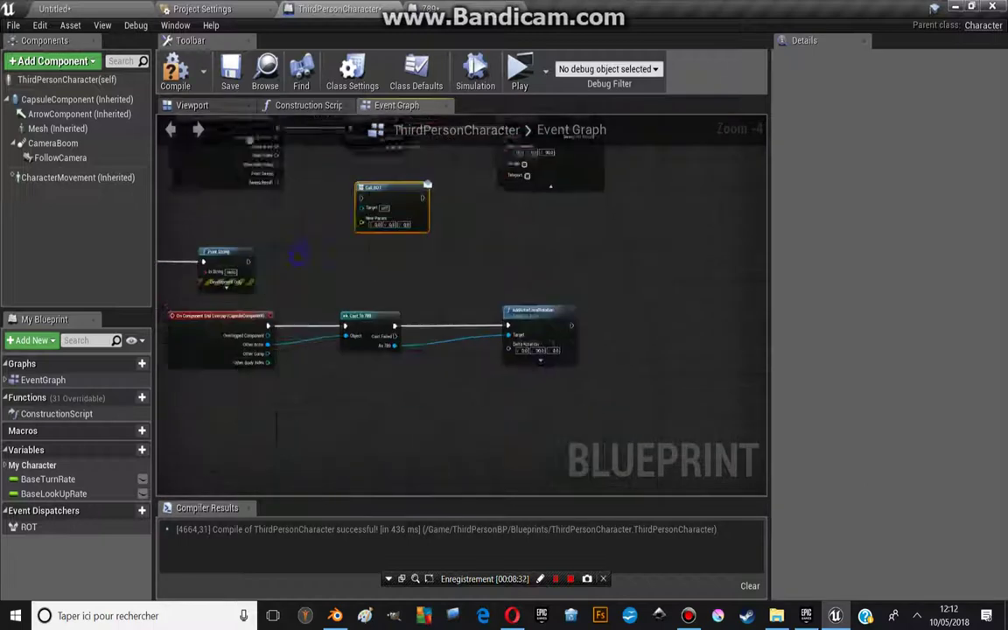
pyautogui.moveTo(378, 197); pyautogui.dragTo(458, 347)
pyautogui.moveTo(208, 310)
pyautogui.mouseDown(button='right')
pyautogui.moveTo(243, 261)
pyautogui.moveTo(196, 243)
pyautogui.mouseUp(button='right')
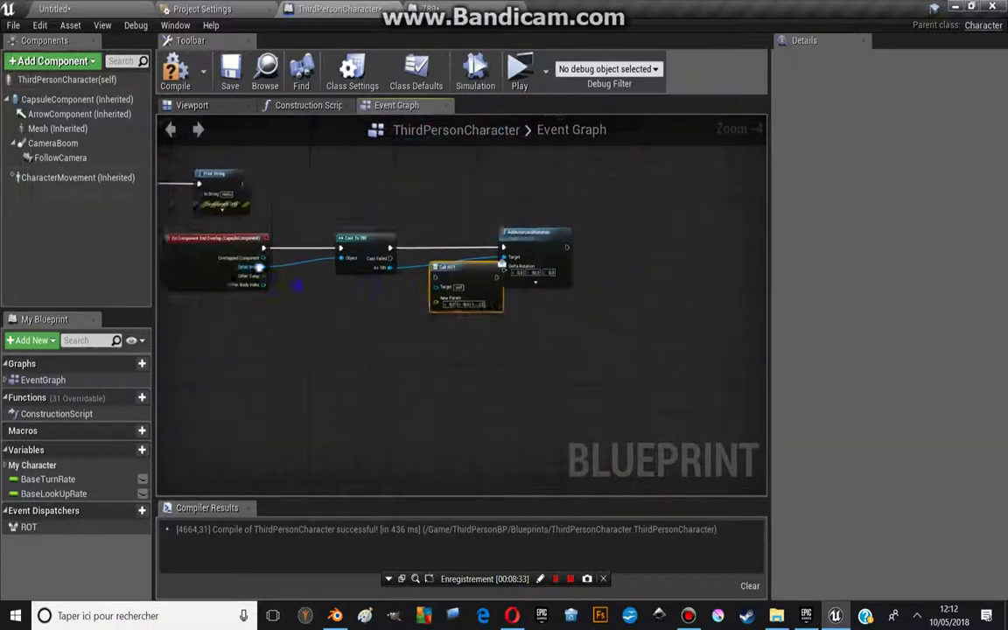
pyautogui.scroll(1, 403, 287)
pyautogui.moveTo(402, 287); pyautogui.dragTo(458, 289, button='right')
pyautogui.moveTo(454, 310); pyautogui.dragTo(488, 335)
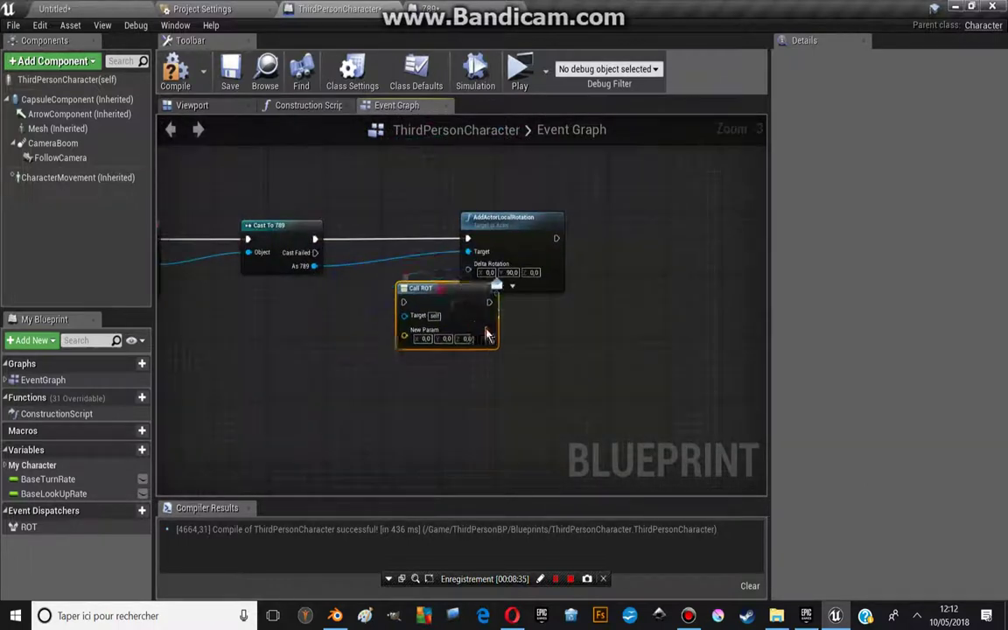
# Feed GetActorLocation into Call ROT's New Param, chain it after AddActorLocalRotation, and compile
pyautogui.rightClick(354, 371)
pyautogui.write('getactor')
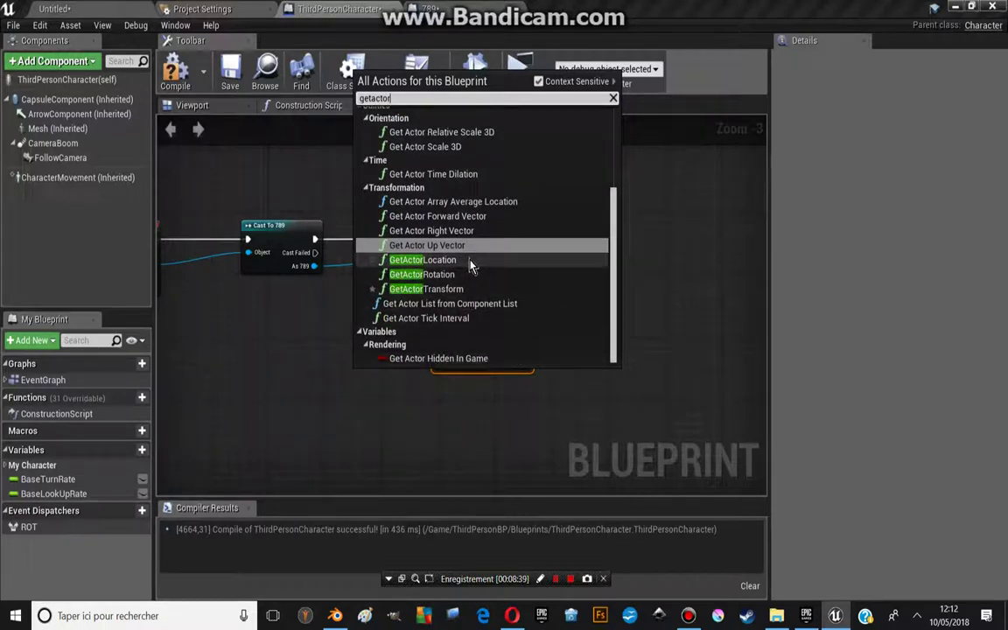
pyautogui.click(423, 261)
pyautogui.scroll(3, 413, 305)
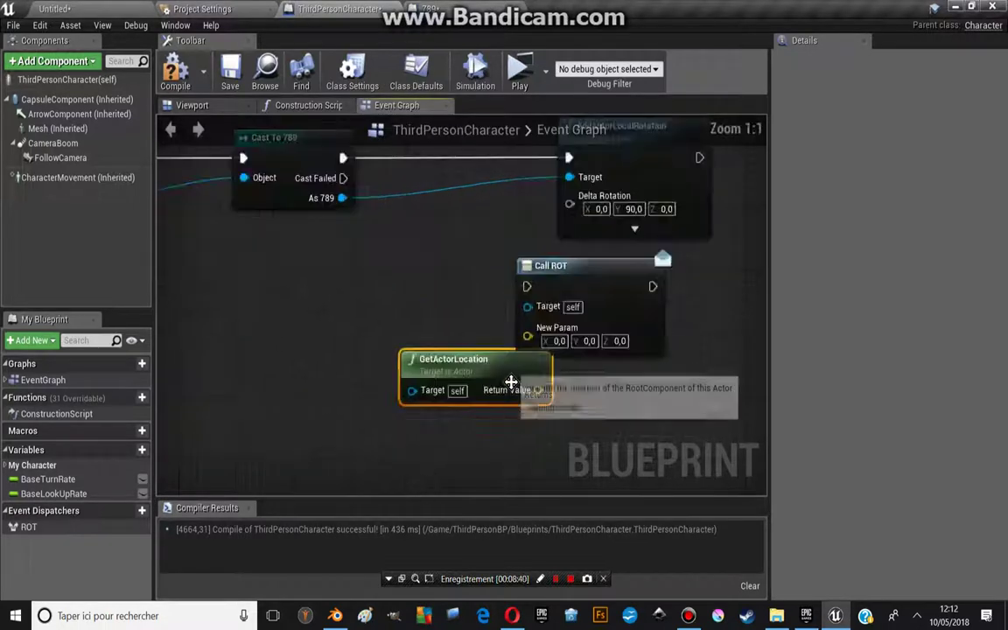
pyautogui.moveTo(513, 378)
pyautogui.mouseDown()
pyautogui.moveTo(342, 364)
pyautogui.moveTo(553, 346)
pyautogui.mouseUp()
pyautogui.moveTo(553, 346); pyautogui.dragTo(411, 399, button='right')
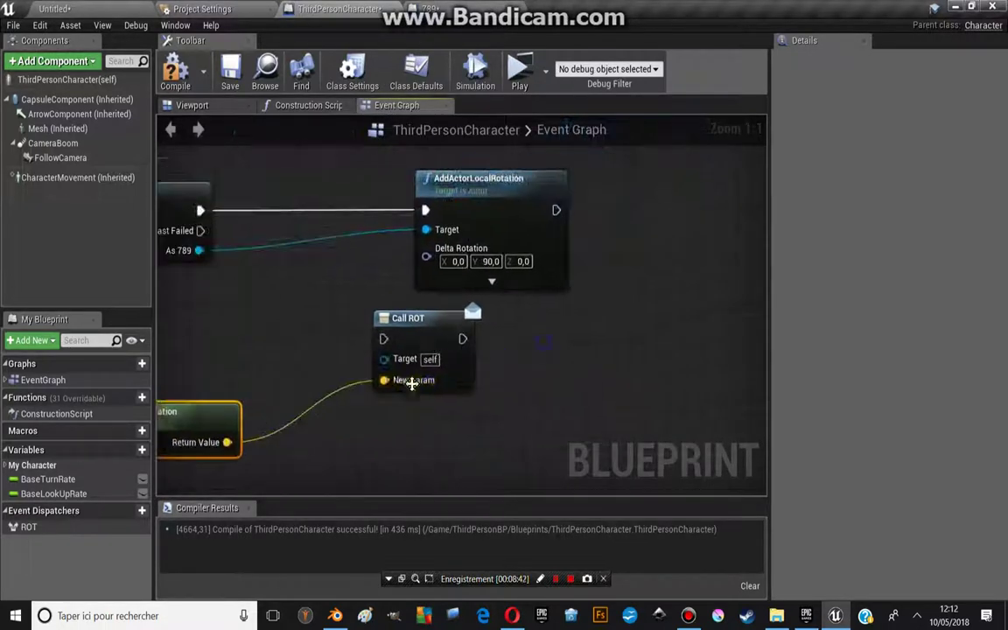
pyautogui.moveTo(405, 321); pyautogui.dragTo(681, 213)
pyautogui.moveTo(557, 210)
pyautogui.mouseDown()
pyautogui.moveTo(636, 248)
pyautogui.moveTo(624, 215)
pyautogui.moveTo(691, 201)
pyautogui.moveTo(561, 222)
pyautogui.moveTo(667, 222)
pyautogui.moveTo(701, 193)
pyautogui.mouseUp()
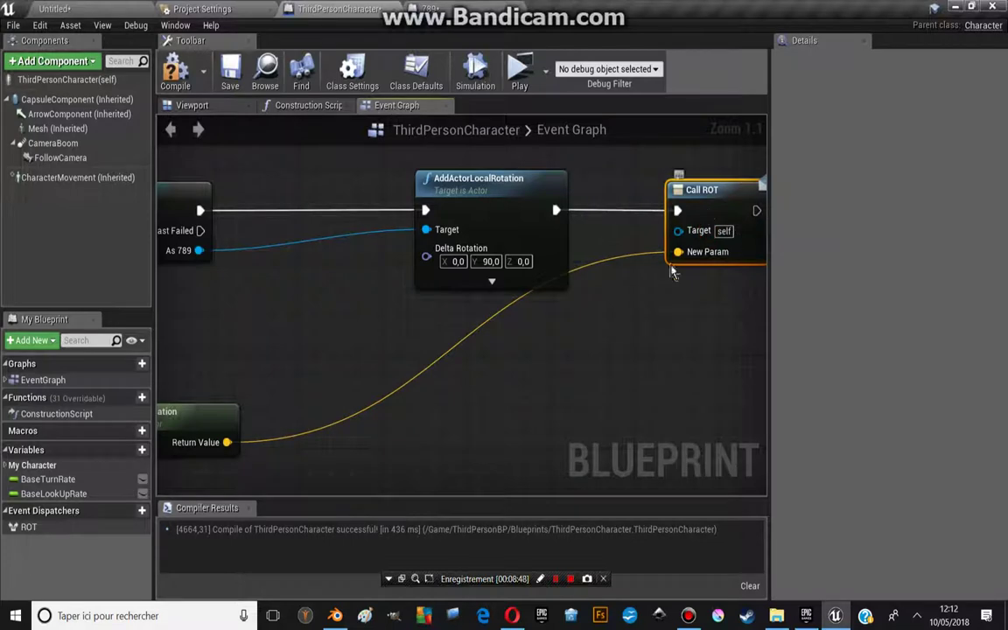
pyautogui.scroll(-2, 672, 272)
pyautogui.click(175, 70)
# In 789, add Bind Event to ROT from the cast's As Third Person Character pin
pyautogui.click(429, 9)
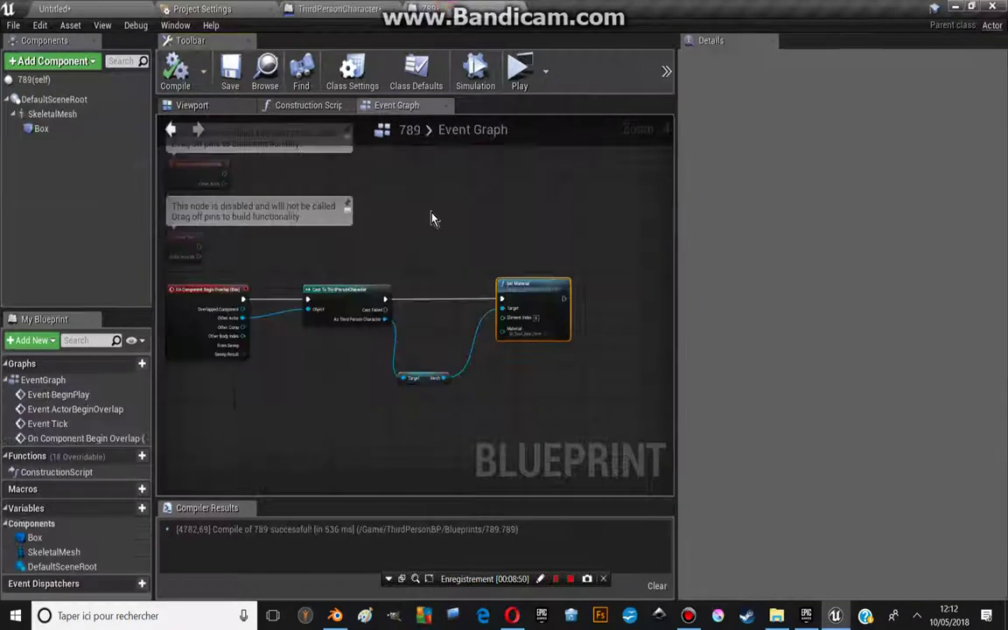
pyautogui.scroll(1, 391, 303)
pyautogui.click(366, 277)
pyautogui.scroll(1, 366, 277)
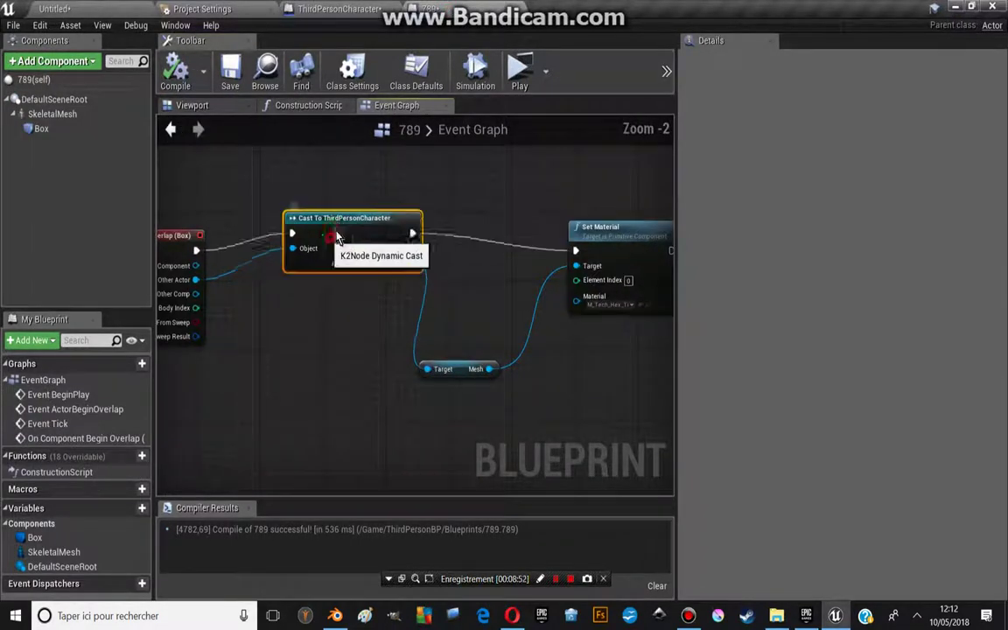
pyautogui.moveTo(342, 222); pyautogui.dragTo(376, 242)
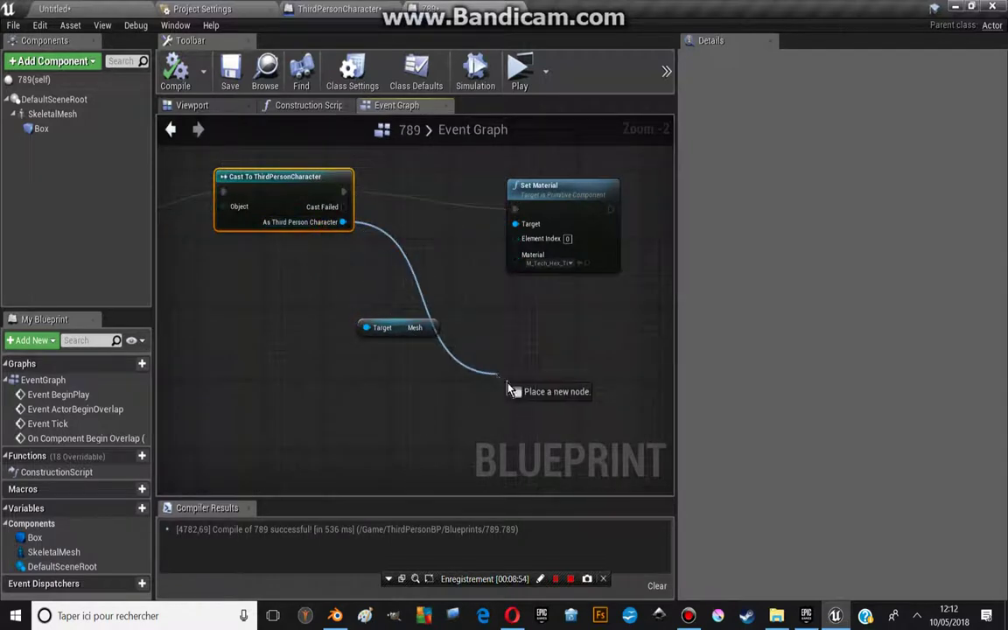
pyautogui.moveTo(510, 389); pyautogui.dragTo(535, 400)
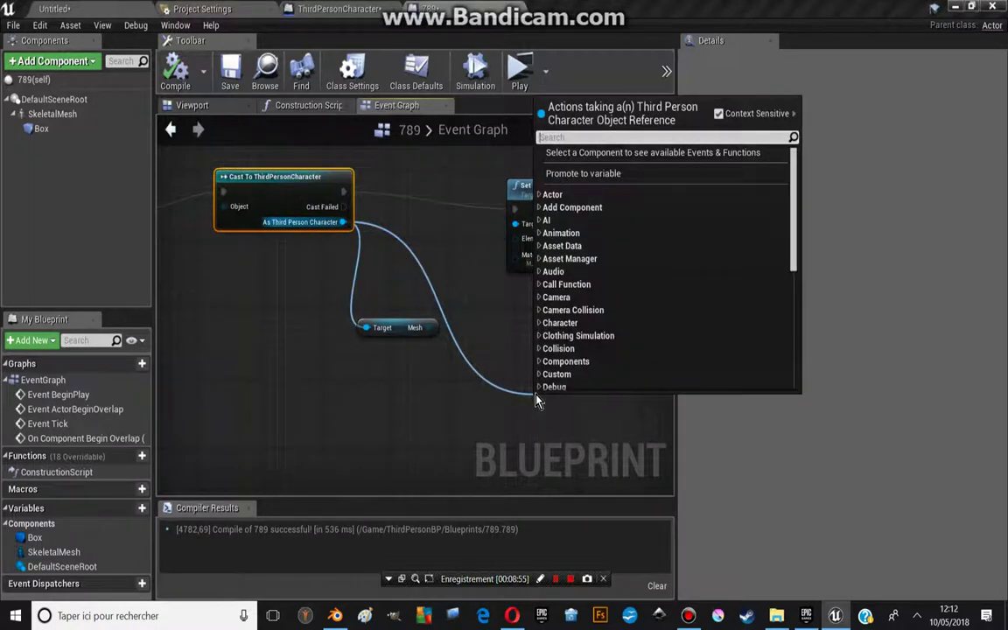
pyautogui.write('rot')
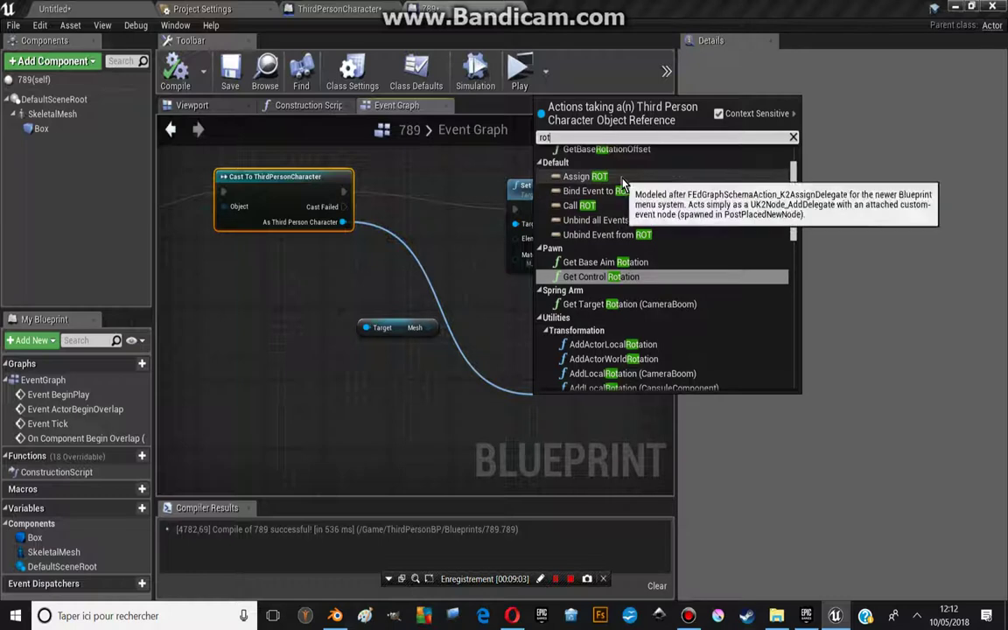
pyautogui.click(622, 177)
# Run Bind Event to ROT after Set Material and center the ROT_Event_0 custom event
pyautogui.moveTo(535, 421); pyautogui.dragTo(467, 375, button='right')
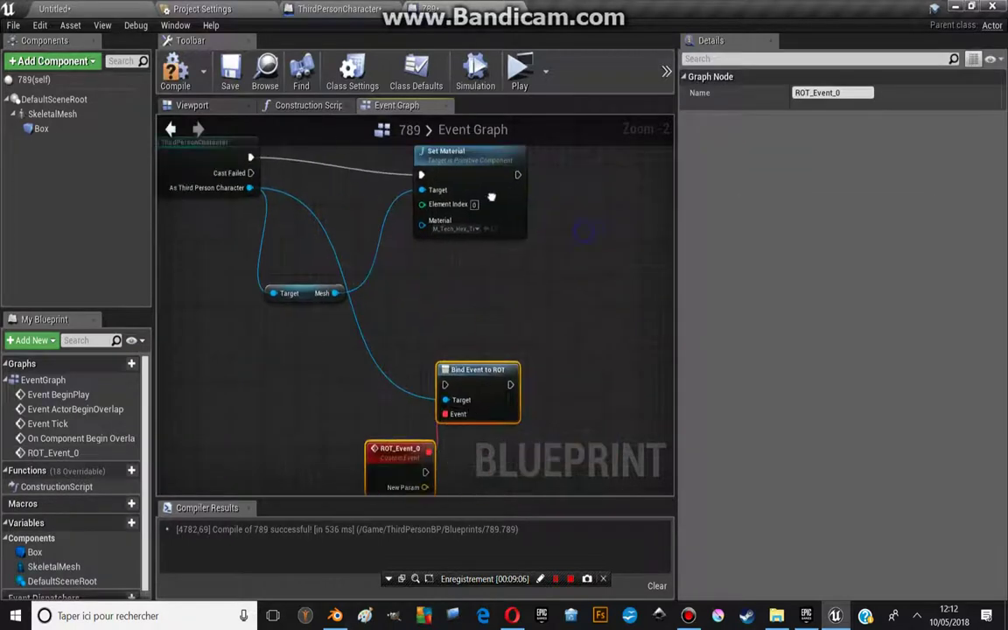
pyautogui.moveTo(467, 375); pyautogui.dragTo(585, 201)
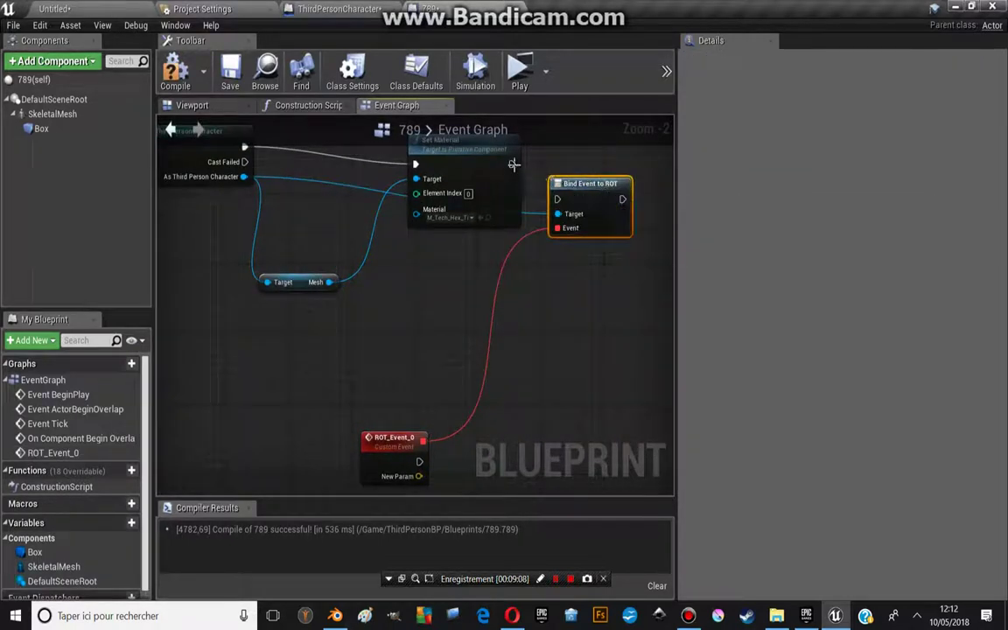
pyautogui.moveTo(512, 164); pyautogui.dragTo(557, 203)
pyautogui.moveTo(557, 203); pyautogui.dragTo(495, 162, button='right')
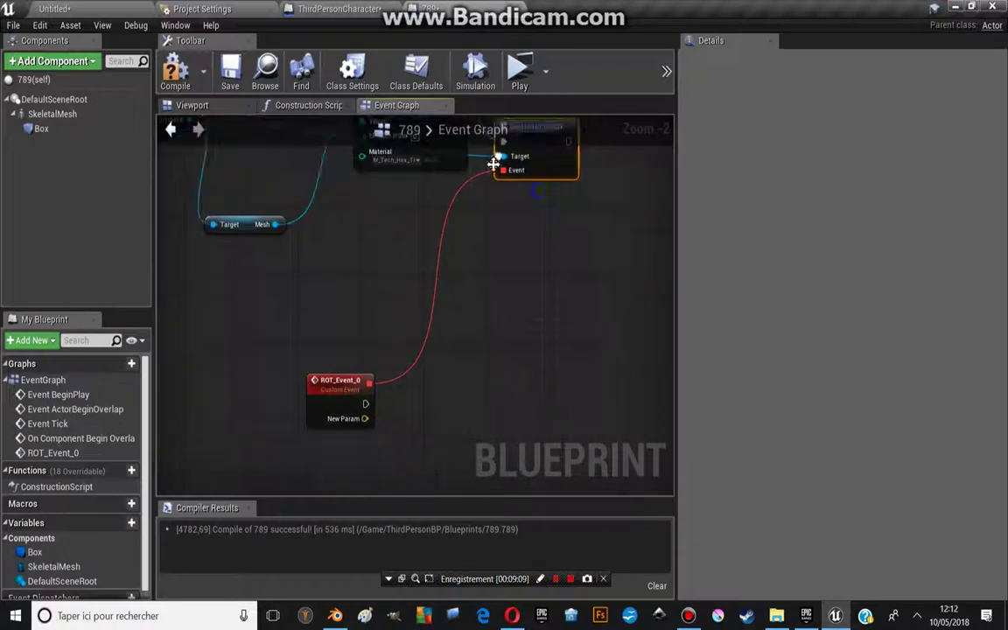
pyautogui.click(350, 385)
pyautogui.scroll(2, 350, 385)
pyautogui.moveTo(323, 344); pyautogui.dragTo(330, 330, button='right')
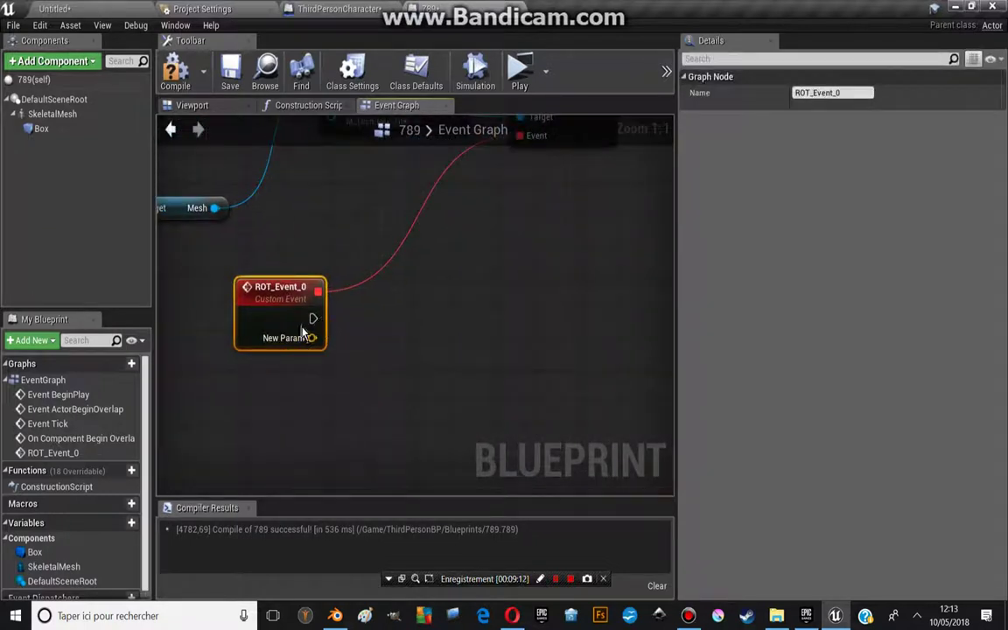
pyautogui.scroll(-1, 79, 591)
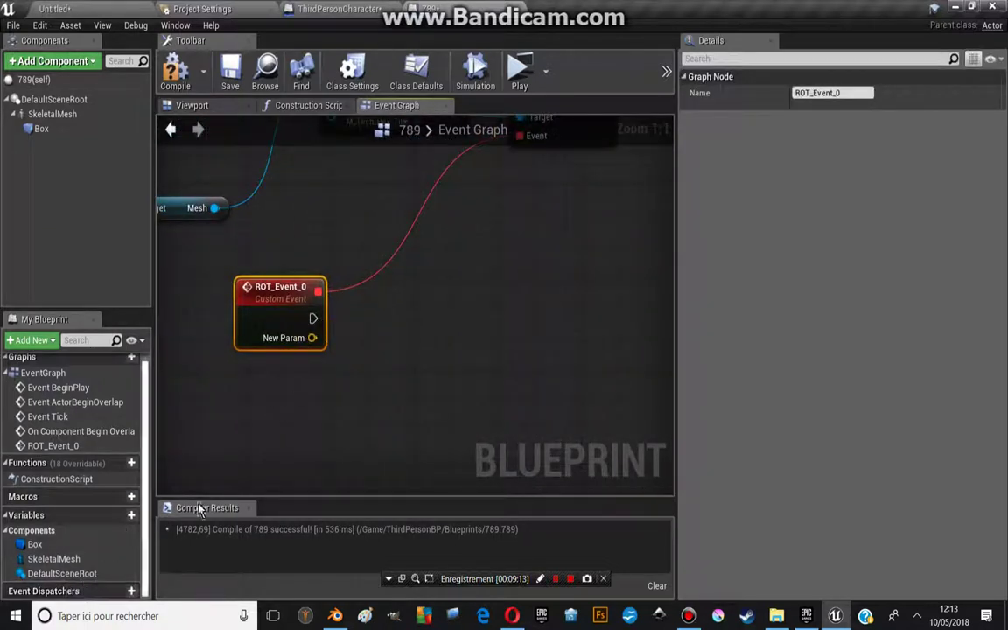
pyautogui.rightClick(394, 344)
# Add SetActorLocation after ROT_Event_0, with New Param feeding New Location
pyautogui.write('setact')
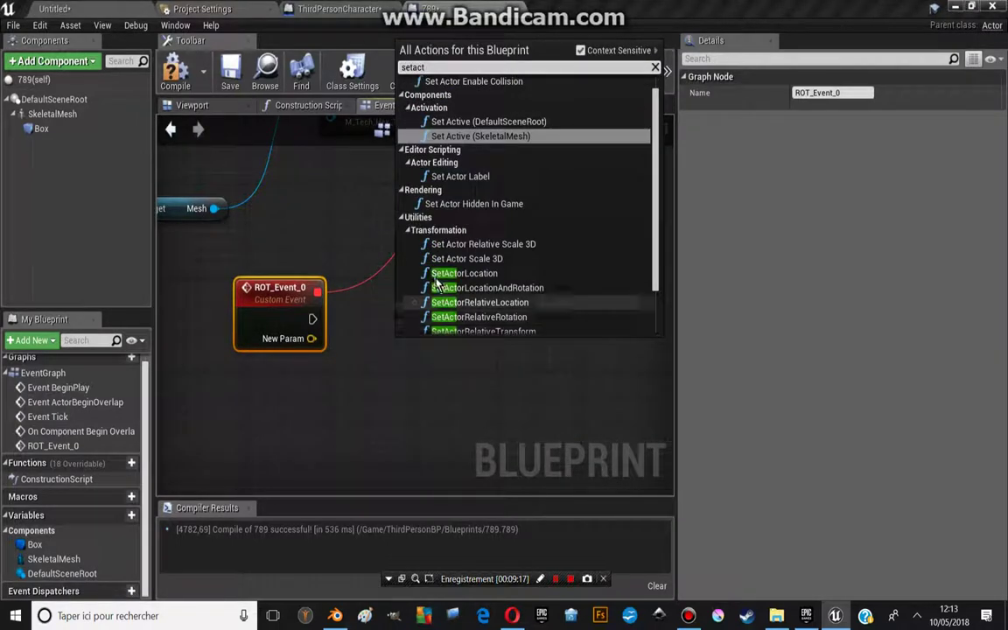
pyautogui.click(464, 273)
pyautogui.moveTo(315, 344); pyautogui.dragTo(404, 427)
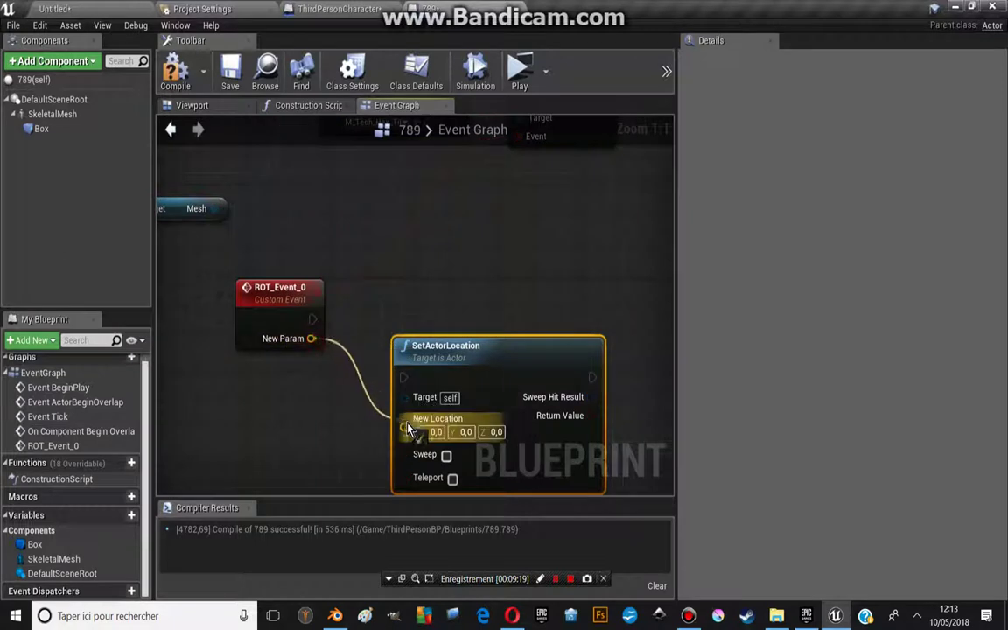
pyautogui.moveTo(404, 377); pyautogui.dragTo(312, 328)
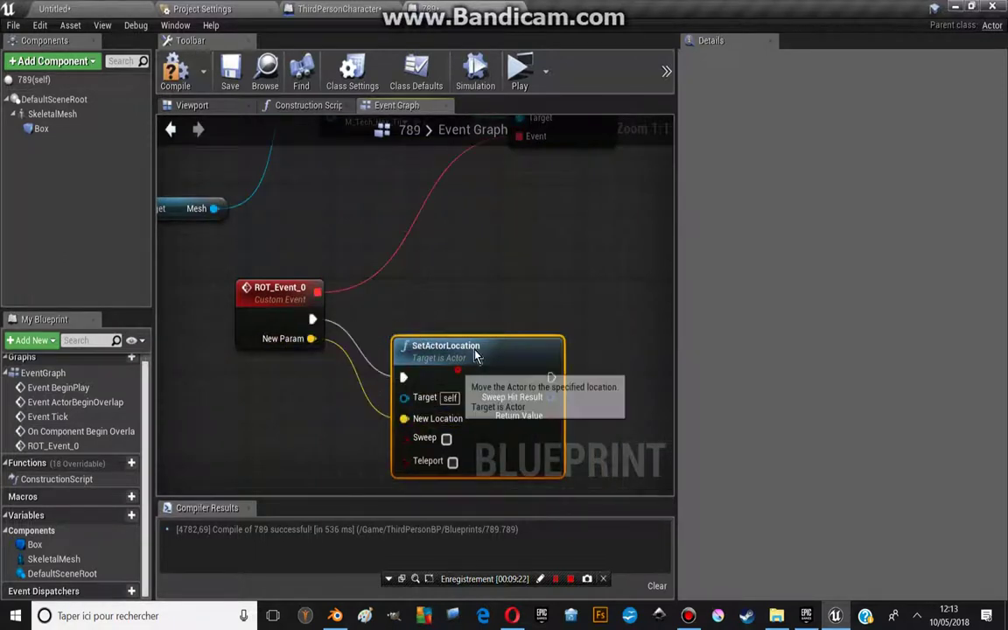
pyautogui.moveTo(446, 376); pyautogui.dragTo(489, 317)
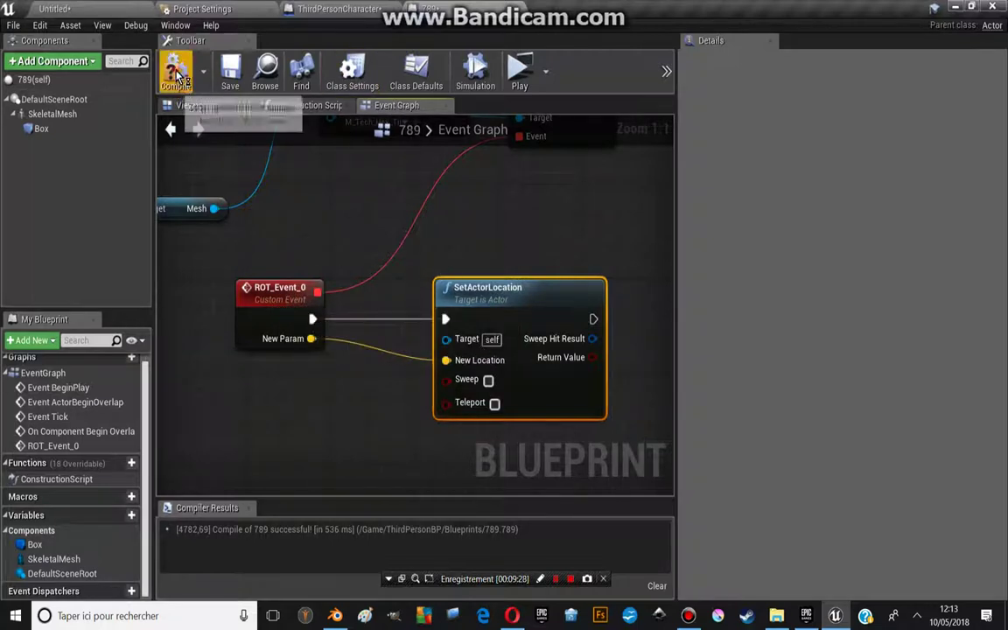
# Launch a first game preview, run the character forward, then stop it
pyautogui.click(519, 68)
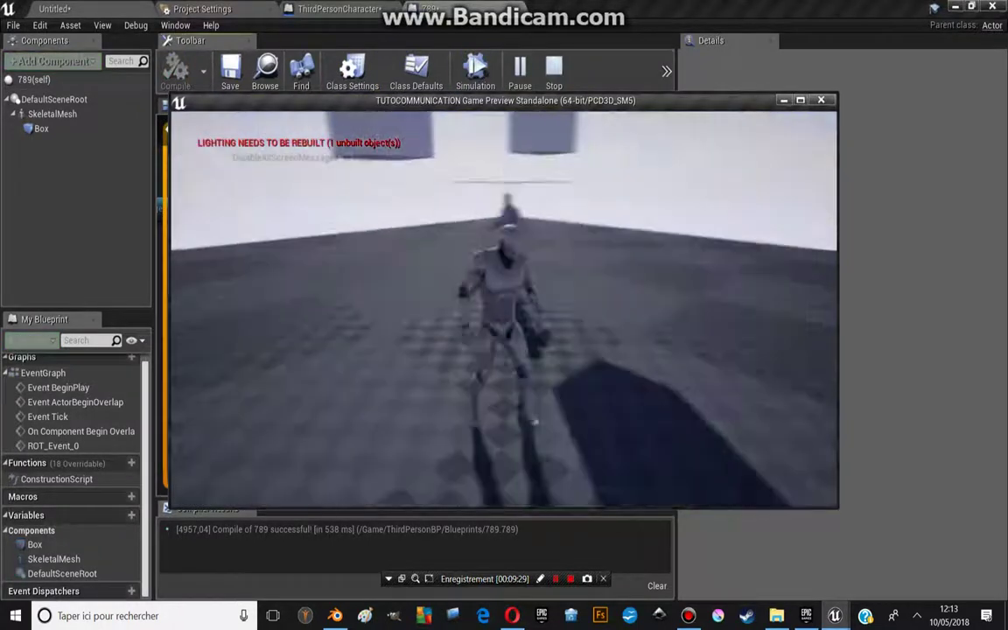
pyautogui.press('w')
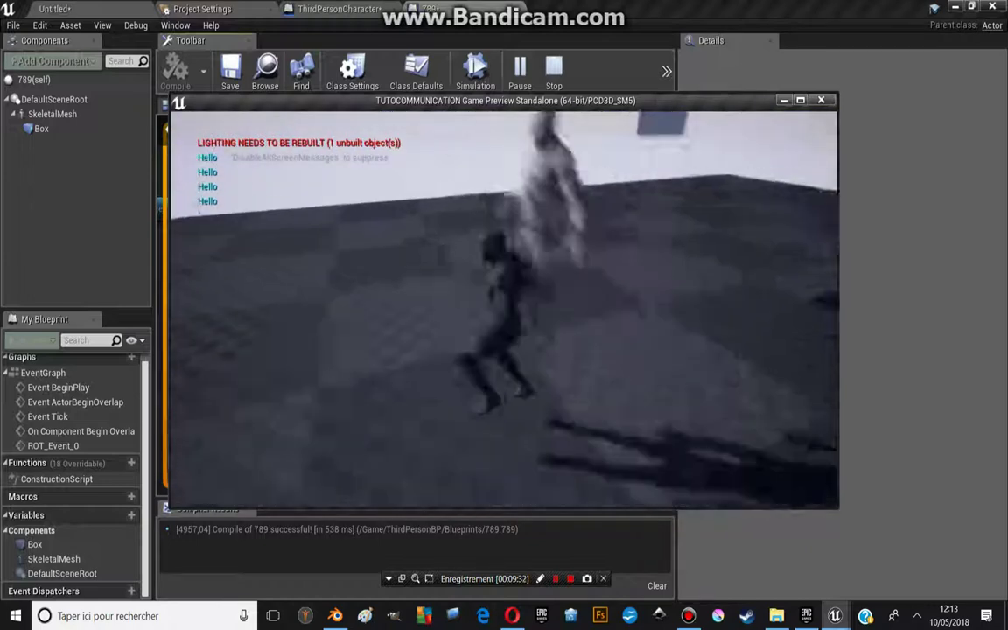
pyautogui.press('w')
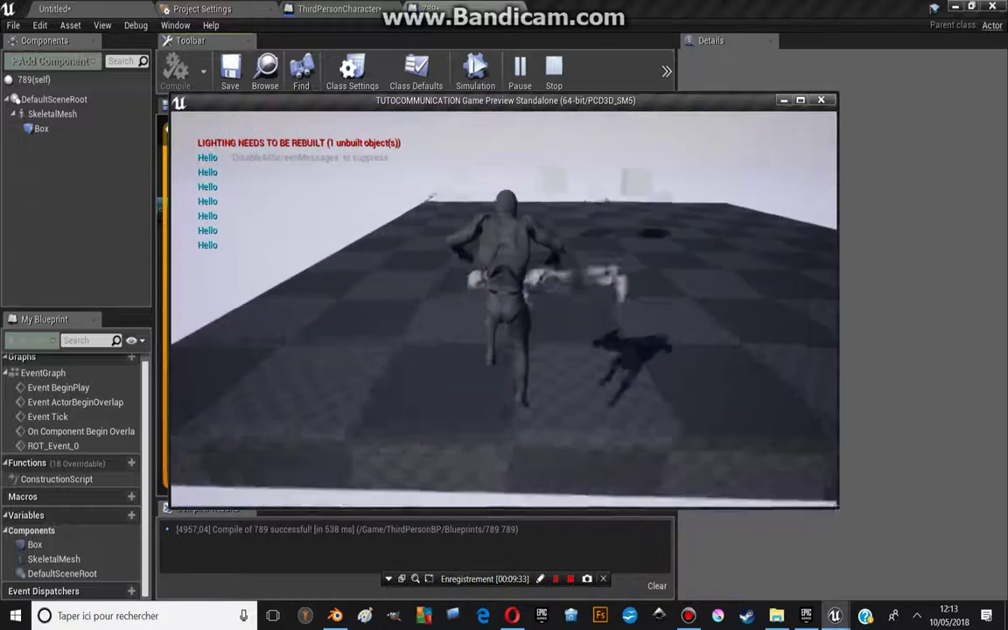
pyautogui.press('Escape')
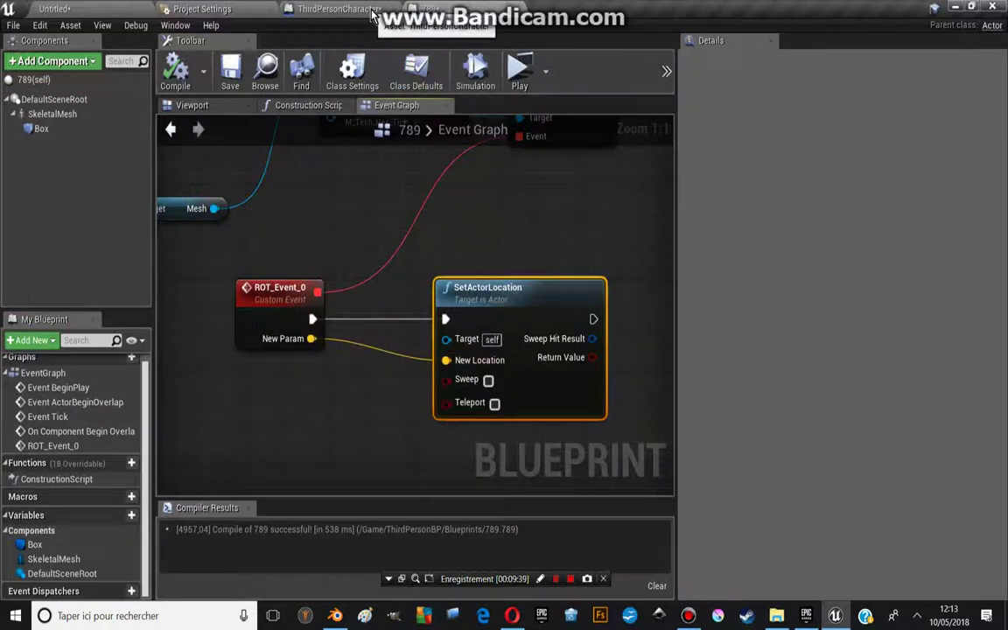
# Replay the game and run the character into the grey mannequin to watch it follow
pyautogui.click(520, 69)
pyautogui.press('w')
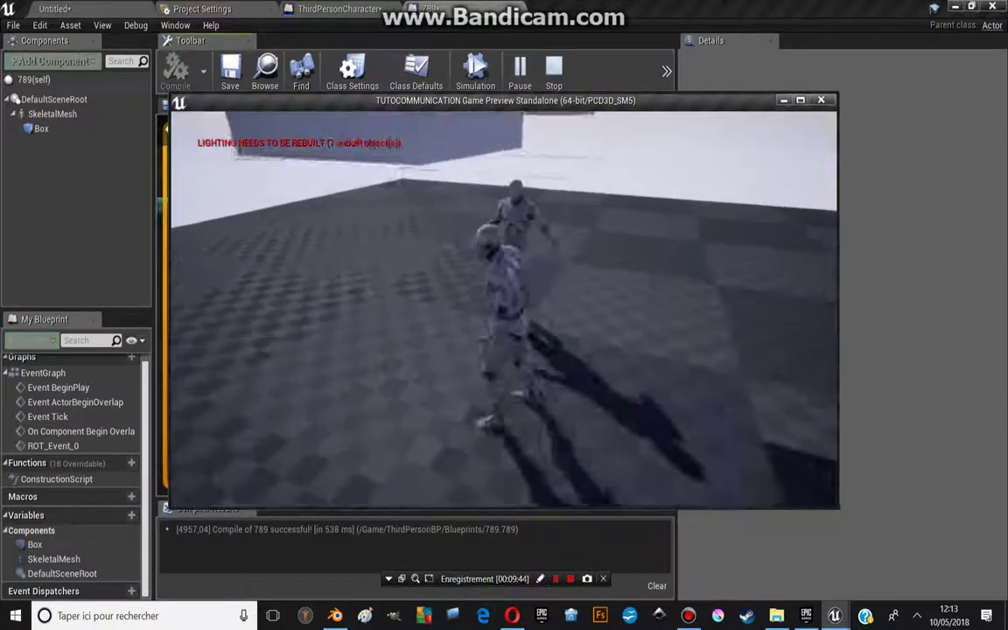
pyautogui.press('w')
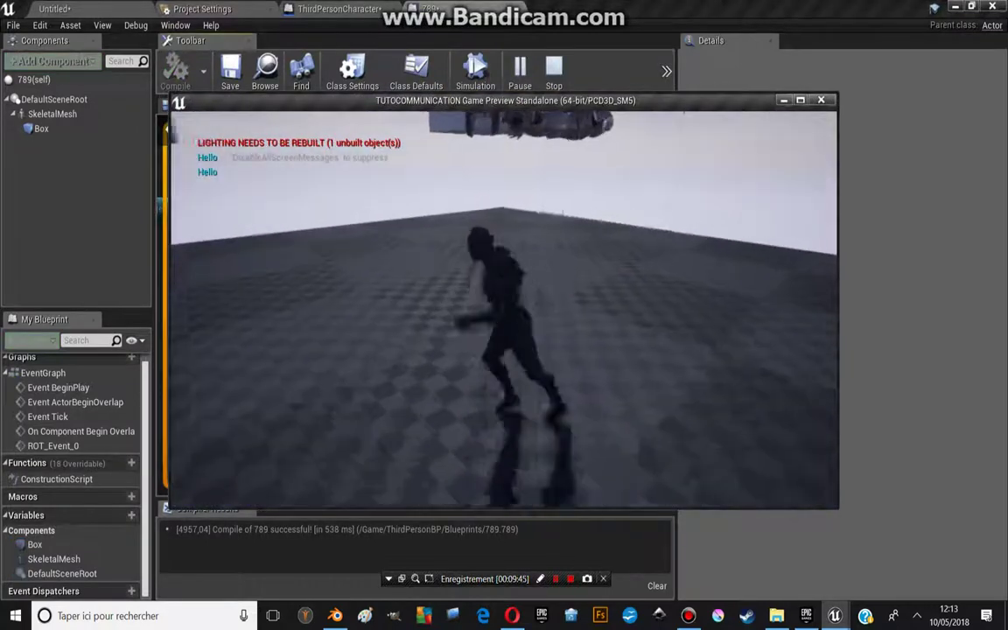
pyautogui.press('w')
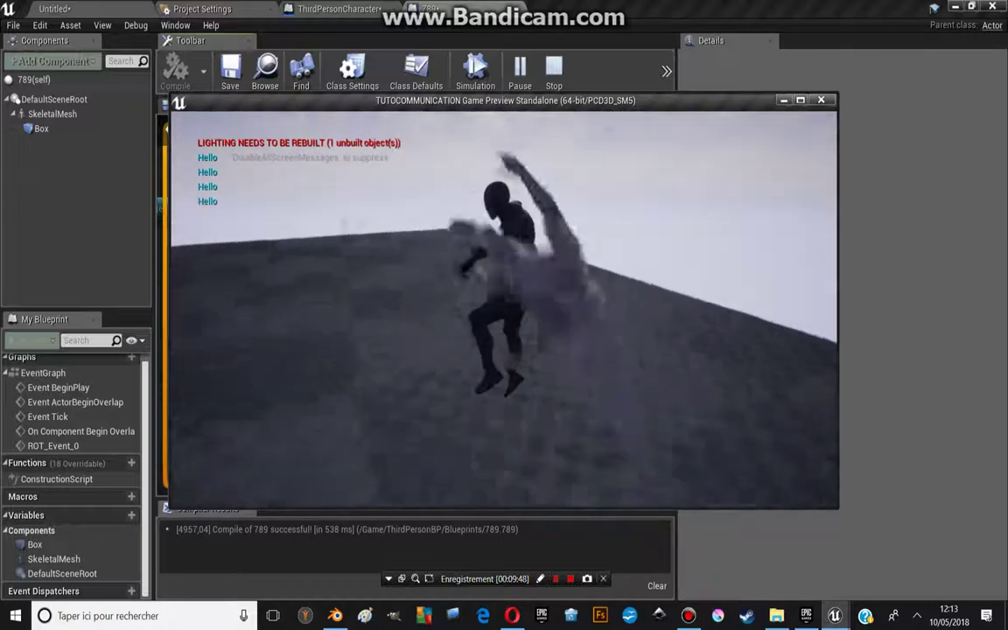
pyautogui.press('w')
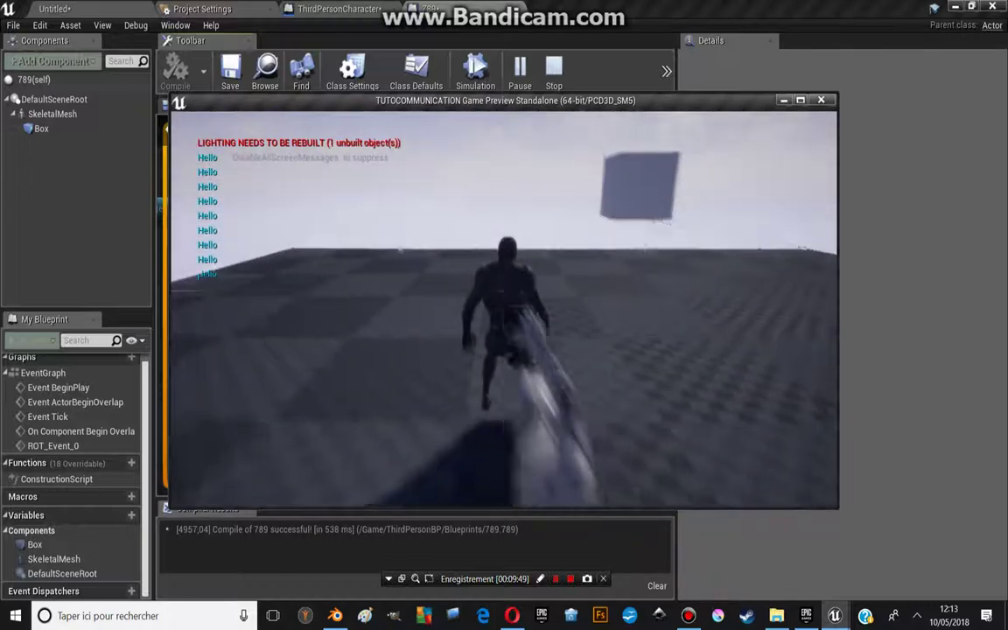
pyautogui.press('w')
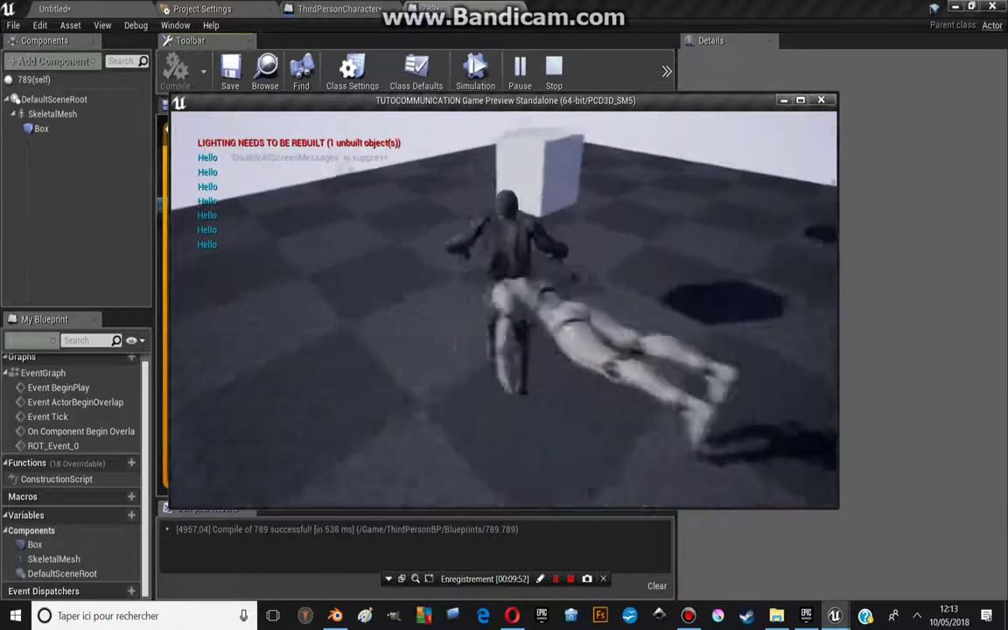
pyautogui.press('w')
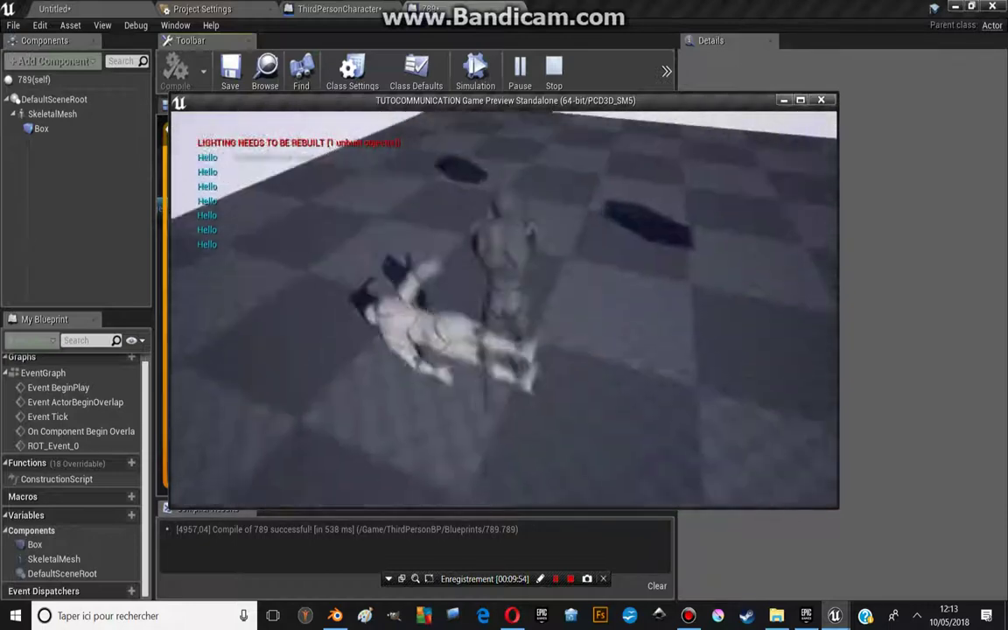
pyautogui.press('w')
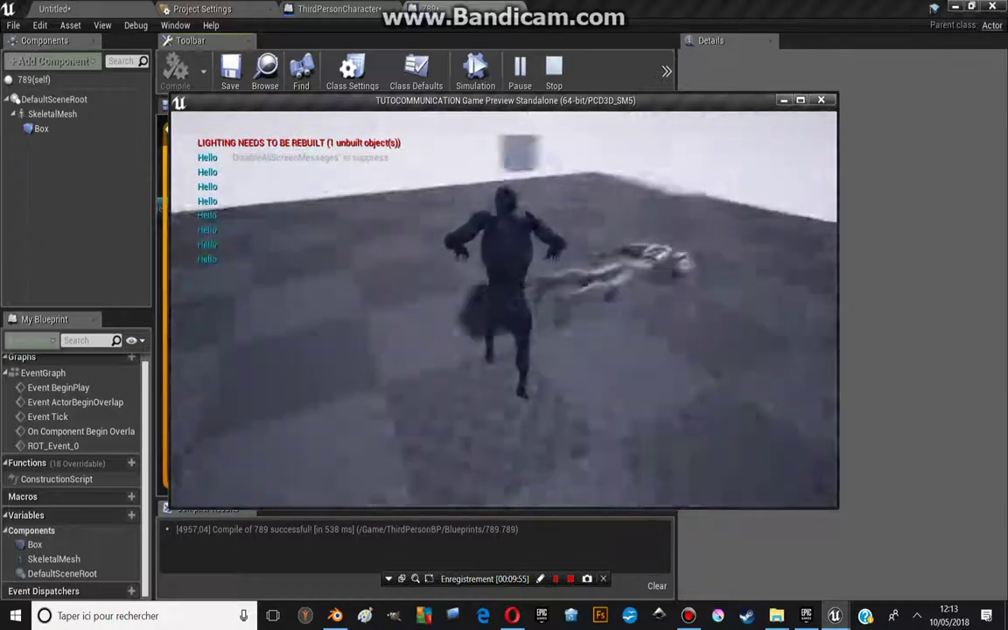
pyautogui.press('w')
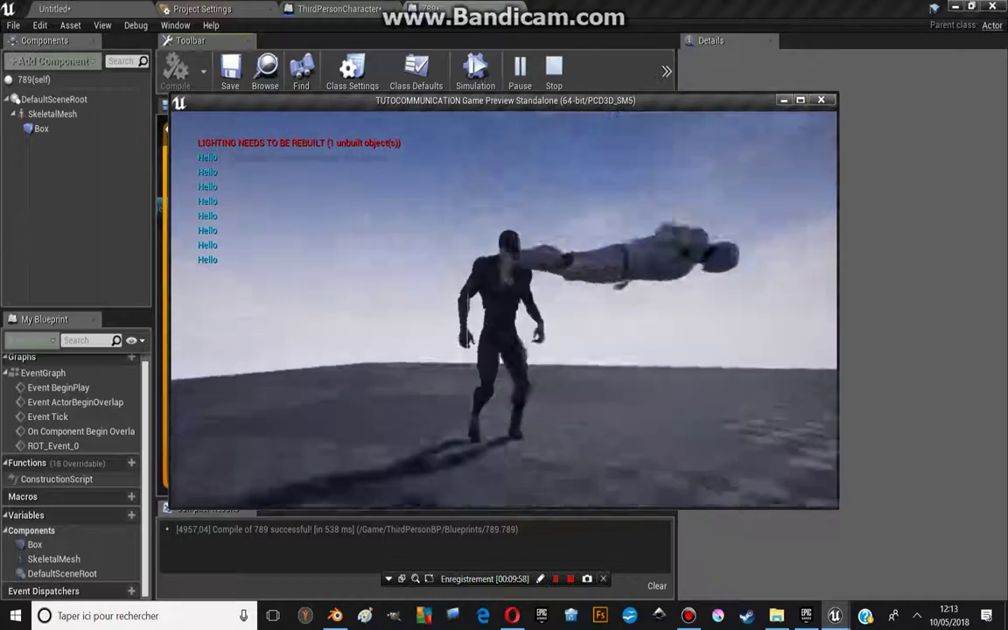